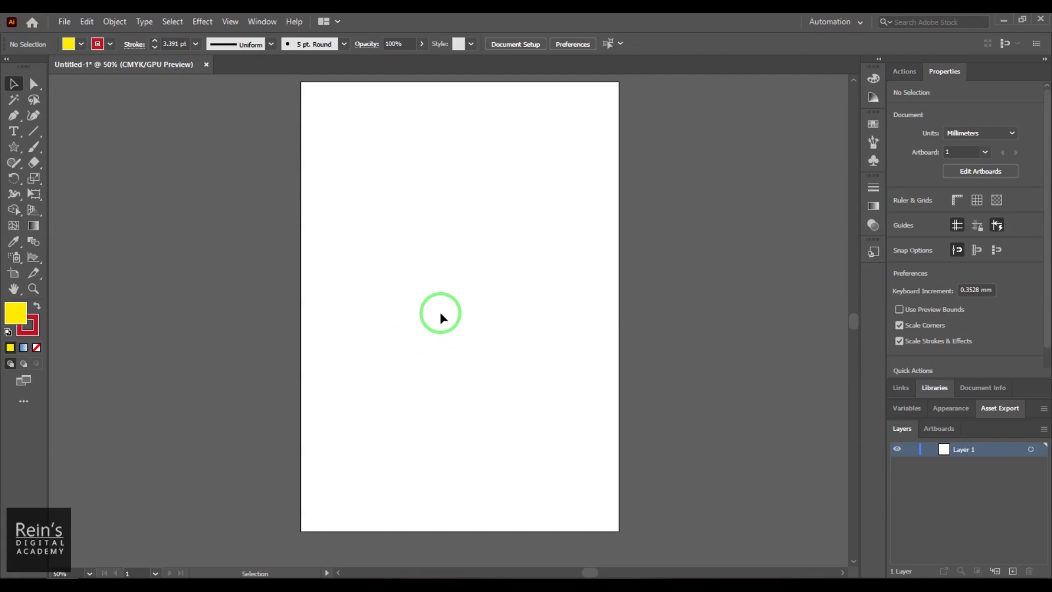
# Draw a square about 46 mm wide near the artboard's upper left and a five-pointed star about 69 mm wide near its bottom
pyautogui.click(14, 147)
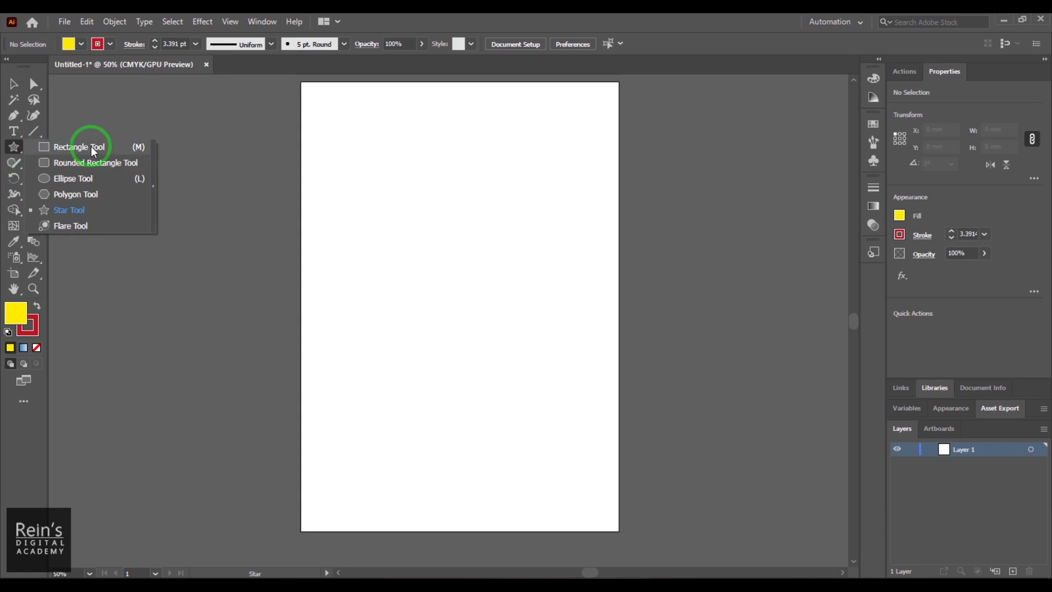
pyautogui.click(94, 151)
pyautogui.moveTo(351, 104); pyautogui.dragTo(419, 171)
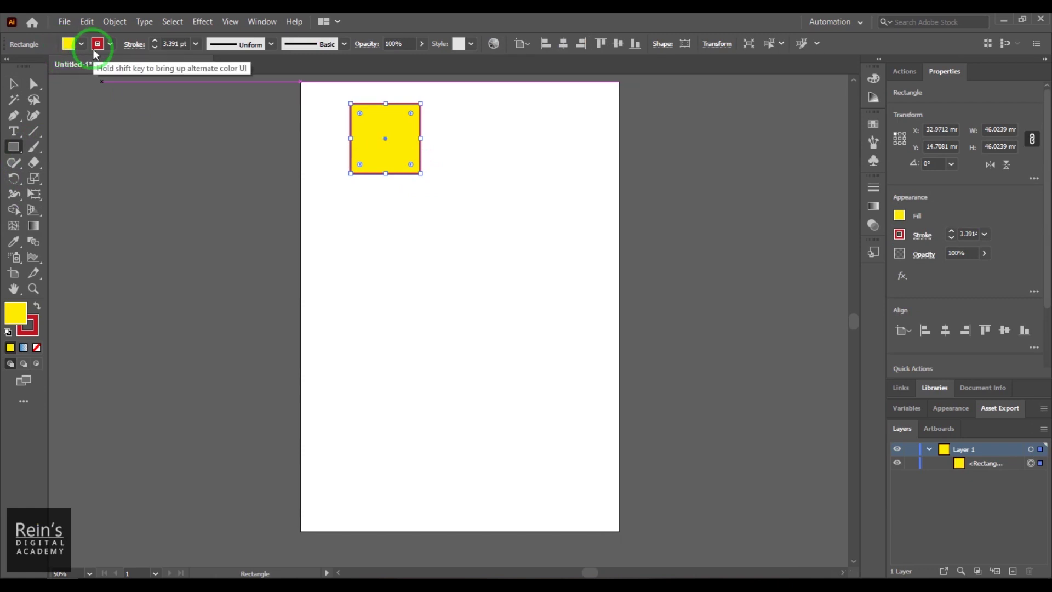
pyautogui.moveTo(14, 147); pyautogui.dragTo(94, 212)
pyautogui.moveTo(476, 425); pyautogui.dragTo(514, 467)
# Style the star with a light blue fill and a dark green stroke 14 pt thick
pyautogui.click(81, 43)
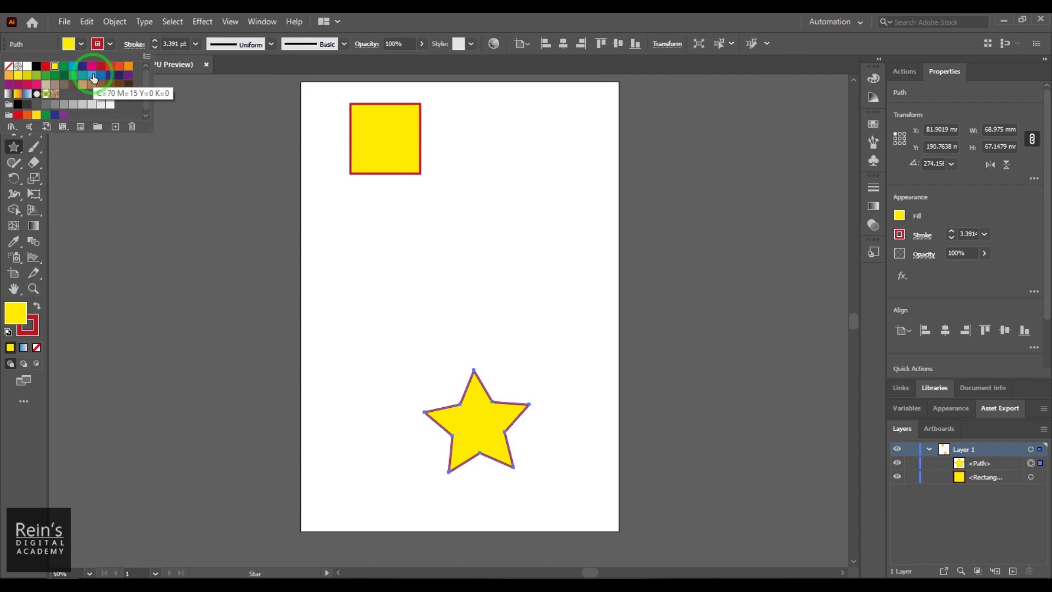
pyautogui.click(92, 75)
pyautogui.click(98, 39)
pyautogui.click(110, 43)
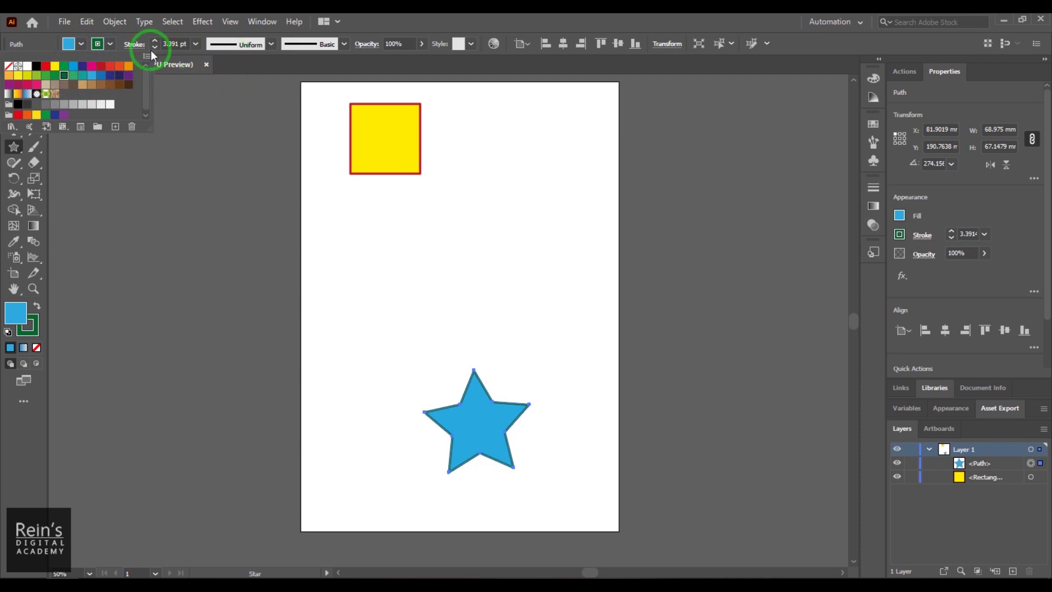
pyautogui.click(165, 43)
pyautogui.write('14')
pyautogui.press('Return')
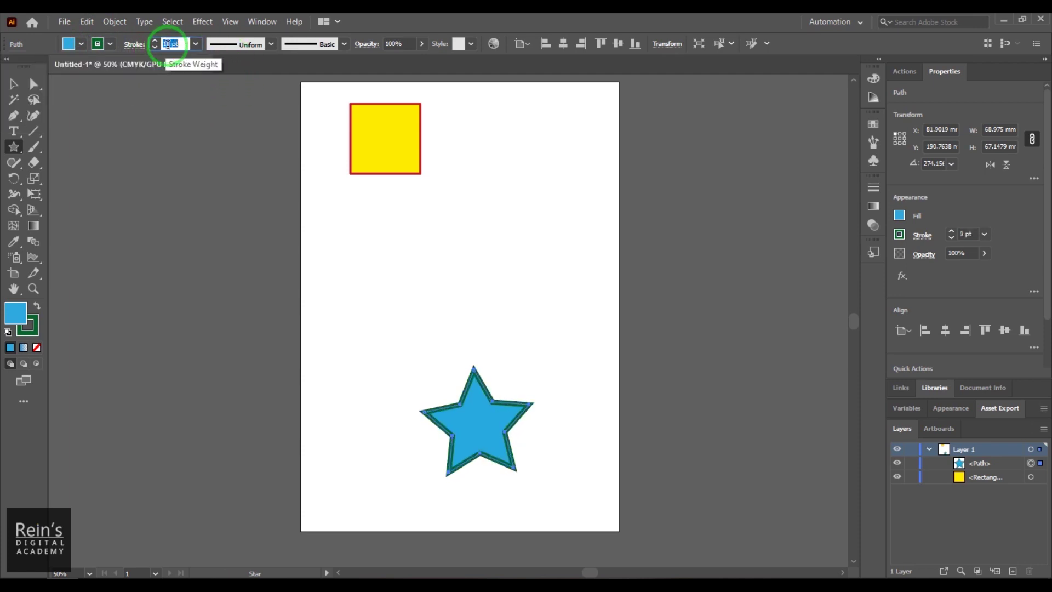
# Move the star toward the artboard's lower right corner and shift the square further left, then deselect everything
pyautogui.click(15, 85)
pyautogui.moveTo(492, 436); pyautogui.dragTo(515, 452)
pyautogui.moveTo(377, 148); pyautogui.dragTo(355, 148)
pyautogui.click(487, 223)
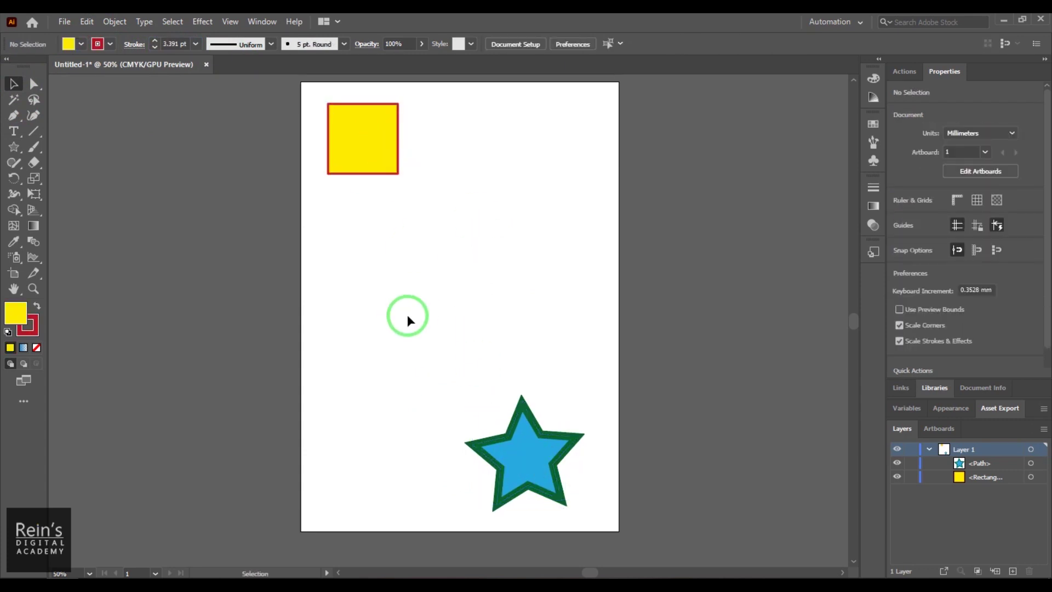
# Blend the yellow square into the blue star with the Blend tool
pyautogui.click(32, 242)
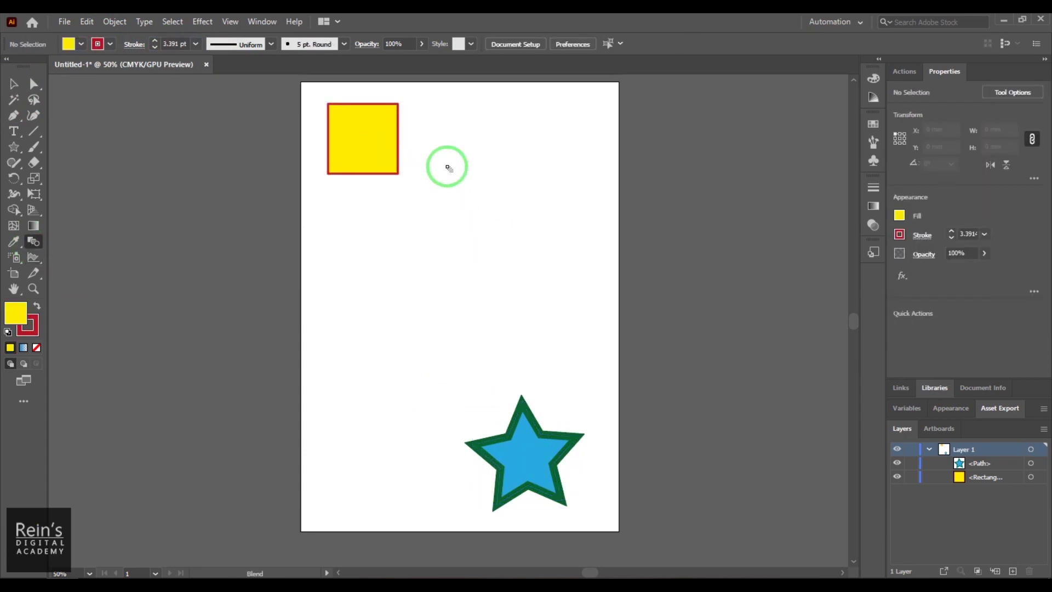
pyautogui.click(374, 142)
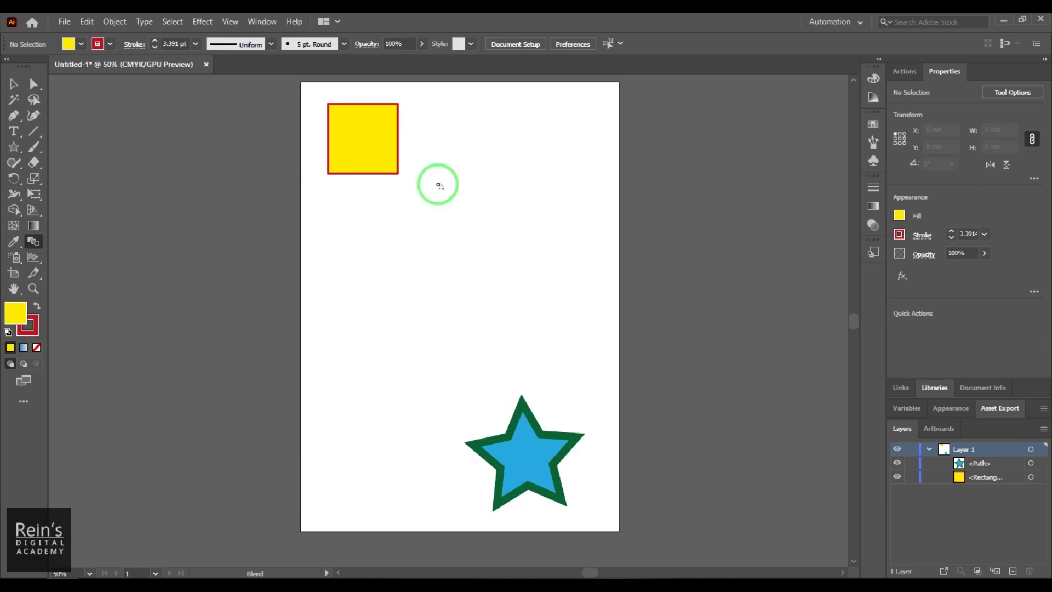
pyautogui.click(525, 442)
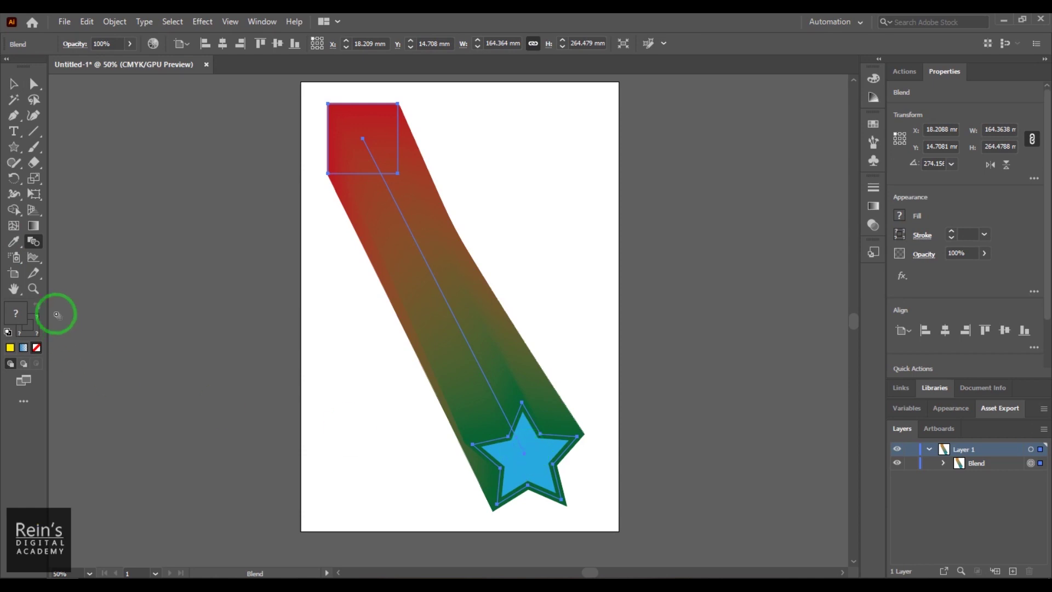
# Try the Blend Options orientations, then set the spacing of the square-to-star blend to Specified Steps with 10 steps
pyautogui.doubleClick(34, 242)
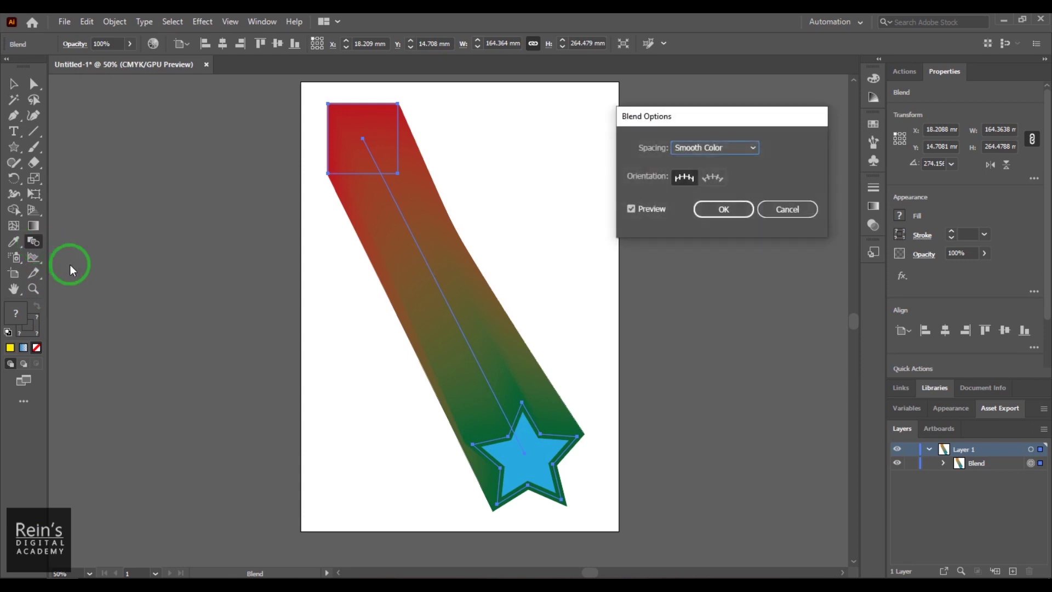
pyautogui.click(721, 148)
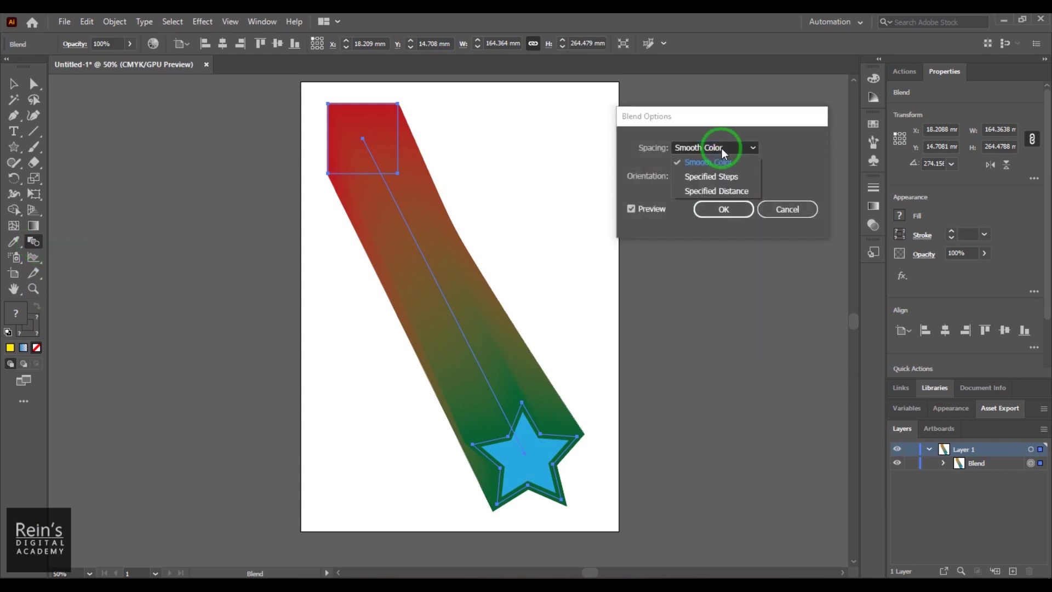
pyautogui.click(722, 148)
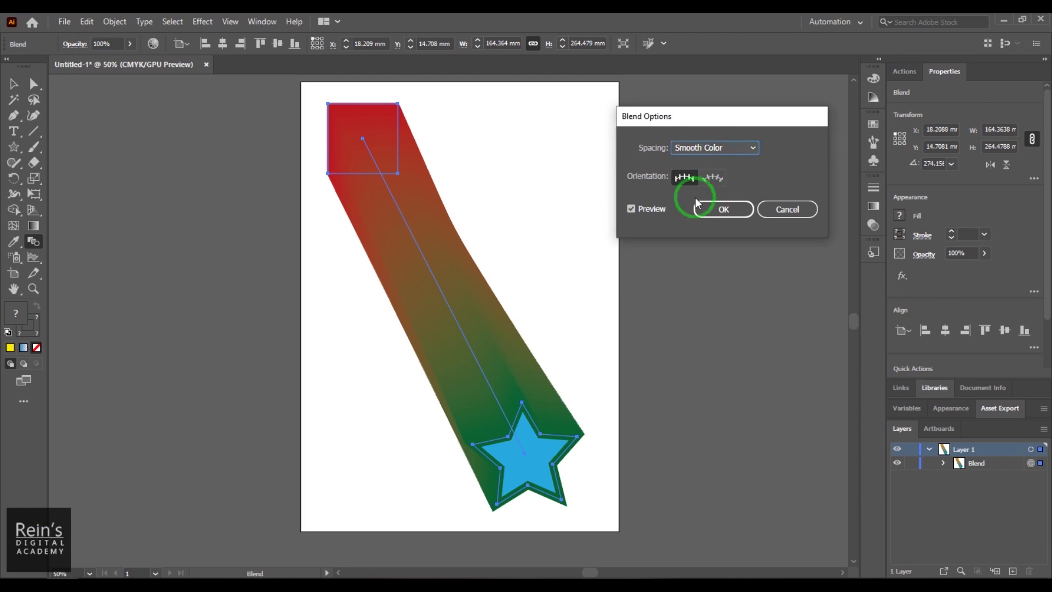
pyautogui.click(684, 178)
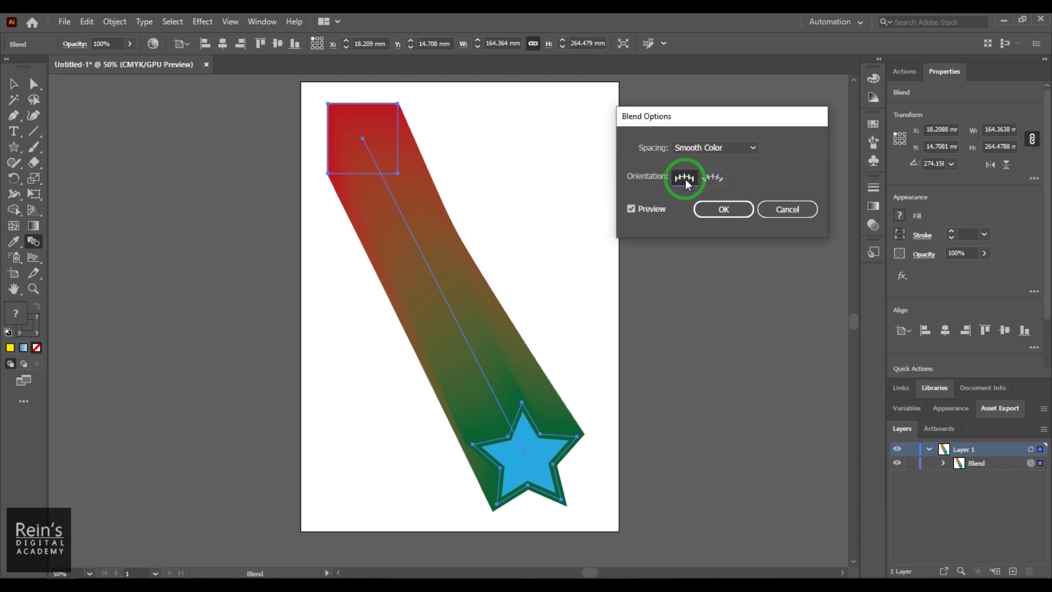
pyautogui.click(717, 180)
pyautogui.click(684, 182)
pyautogui.click(734, 147)
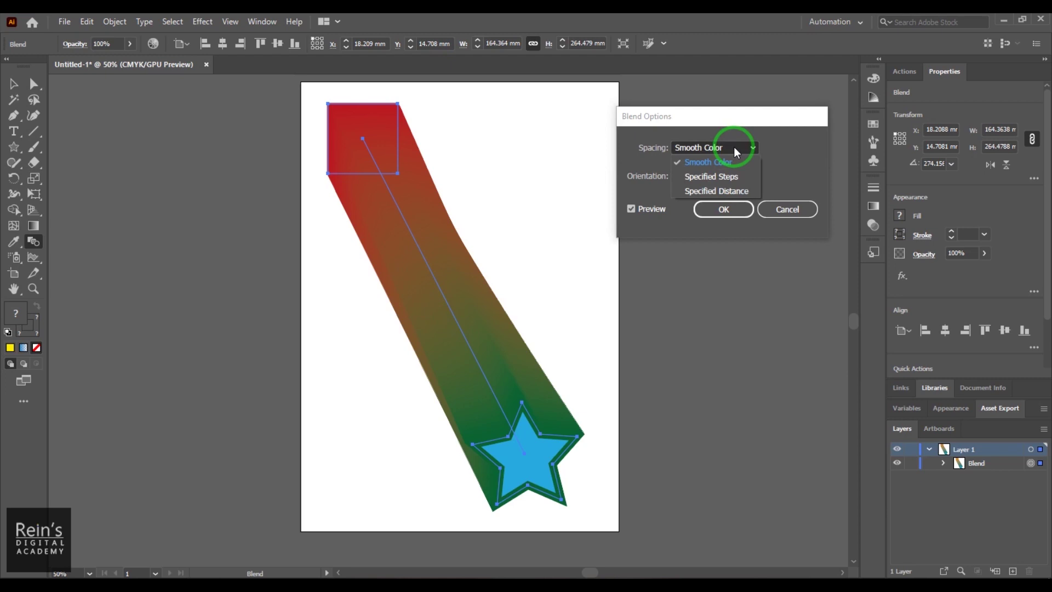
pyautogui.click(739, 176)
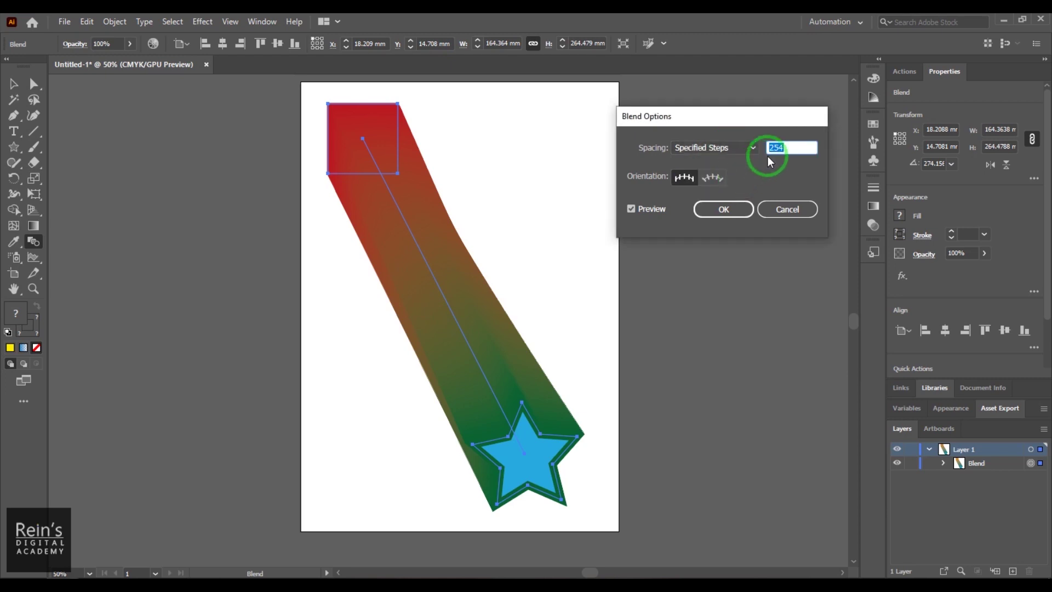
pyautogui.write('10')
pyautogui.press('Return')
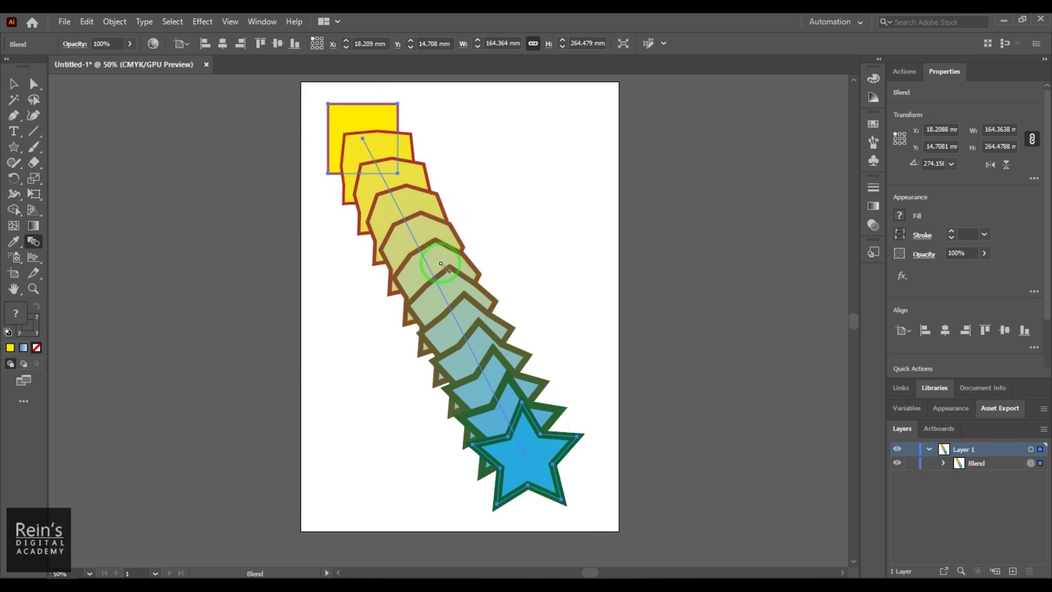
# Reduce the square-to-star blend to 5 specified steps
pyautogui.doubleClick(34, 241)
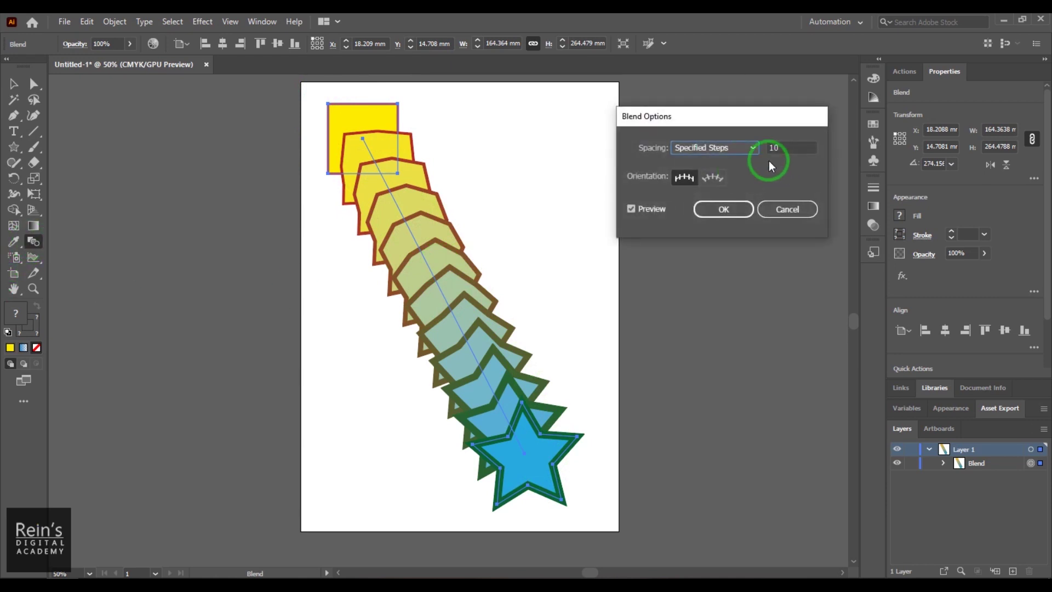
pyautogui.doubleClick(773, 147)
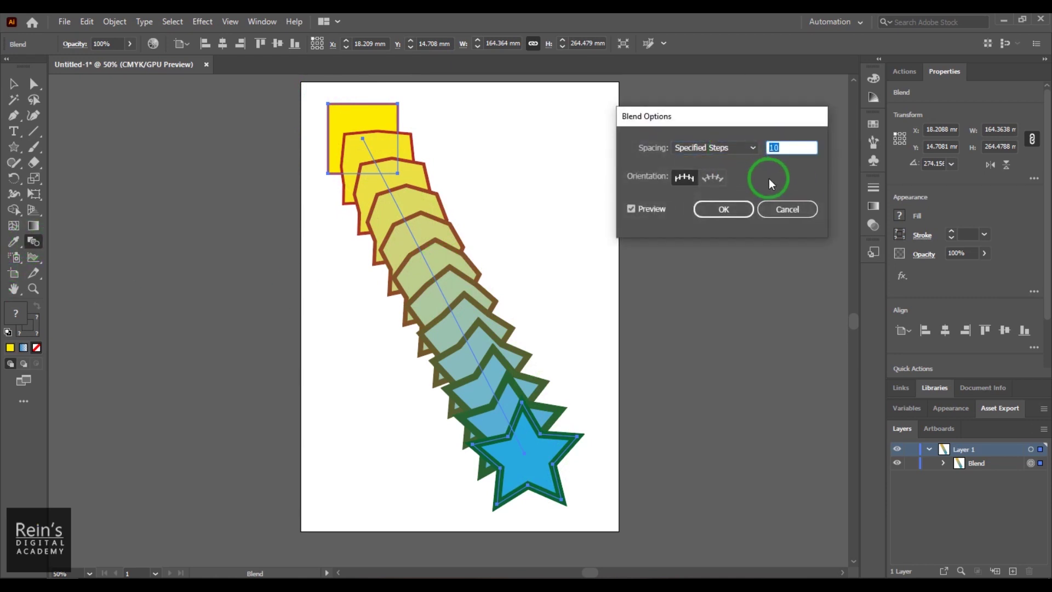
pyautogui.press('Return')
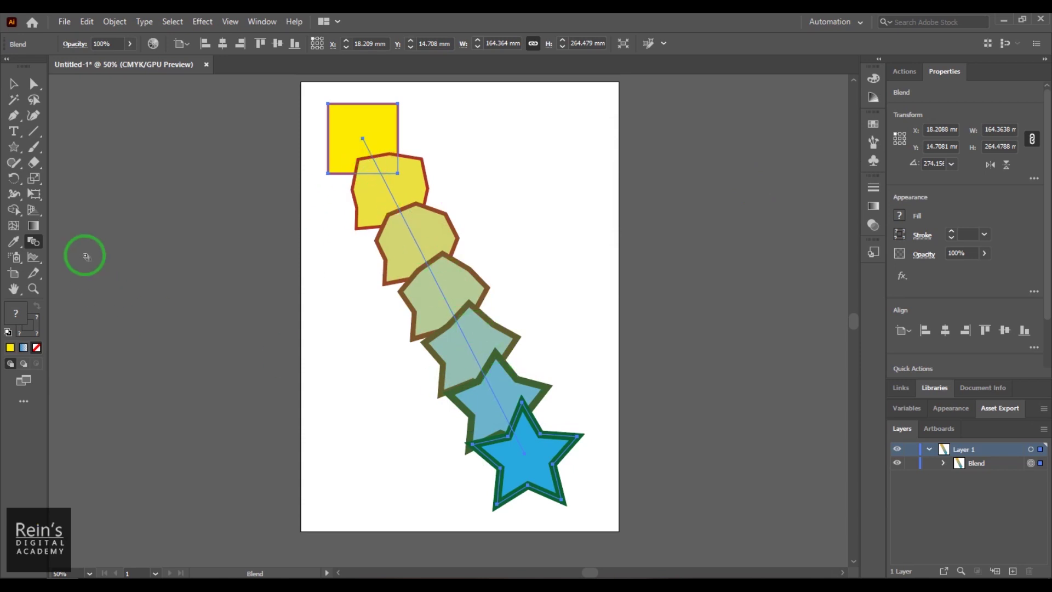
# Change the blend's spacing to Specified Distance and set the distance to 35 mm
pyautogui.doubleClick(39, 244)
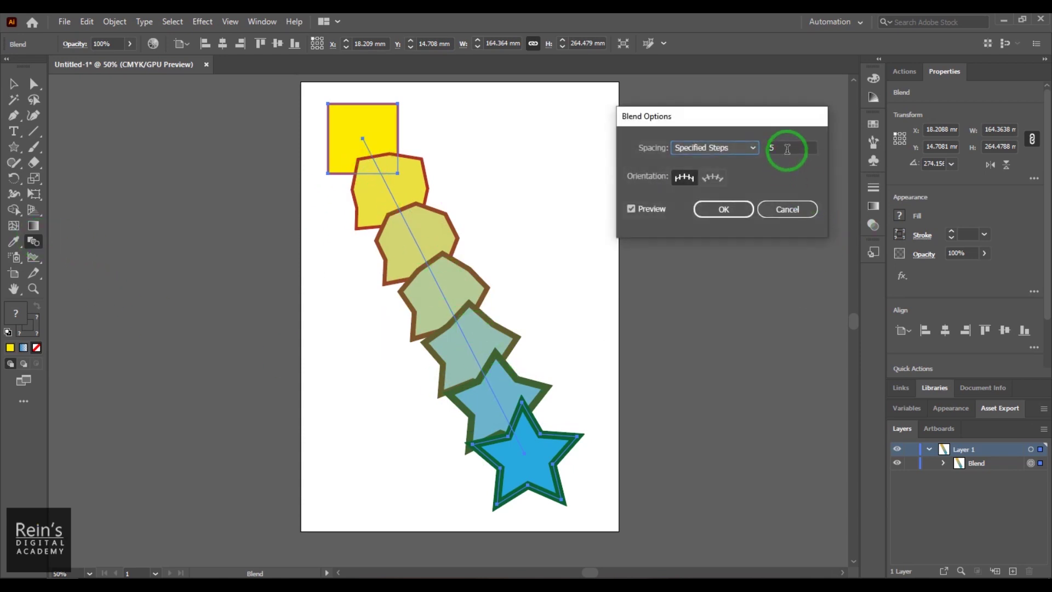
pyautogui.click(730, 150)
pyautogui.click(740, 189)
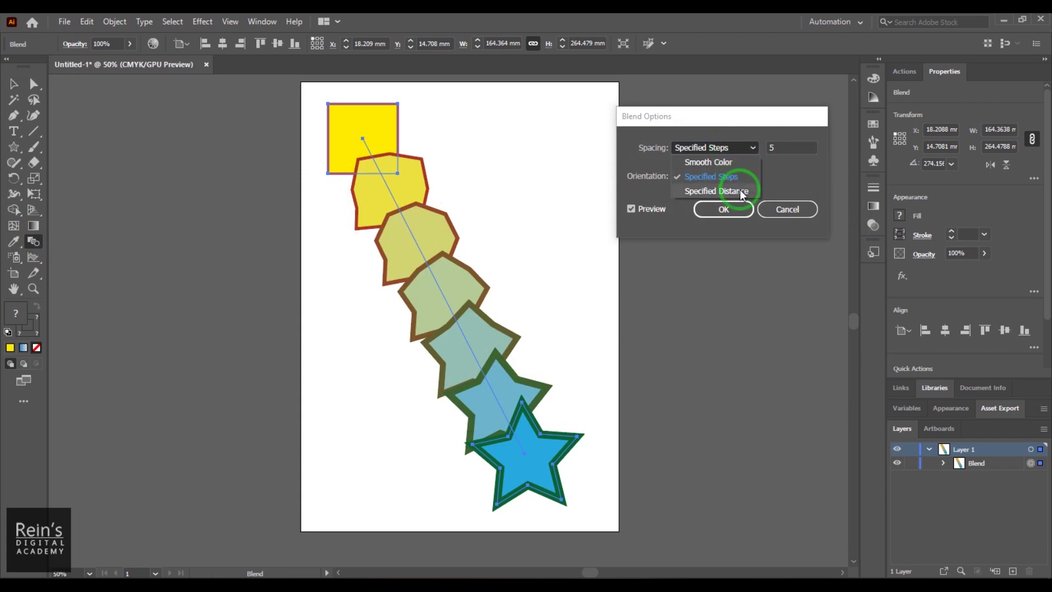
pyautogui.click(785, 148)
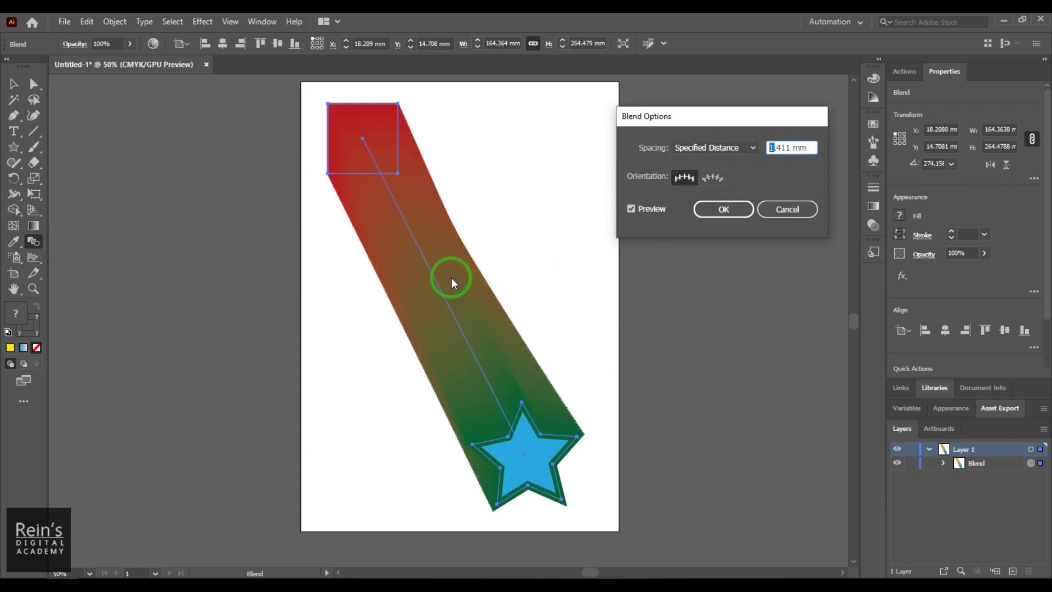
pyautogui.scroll(-1, 774, 146)
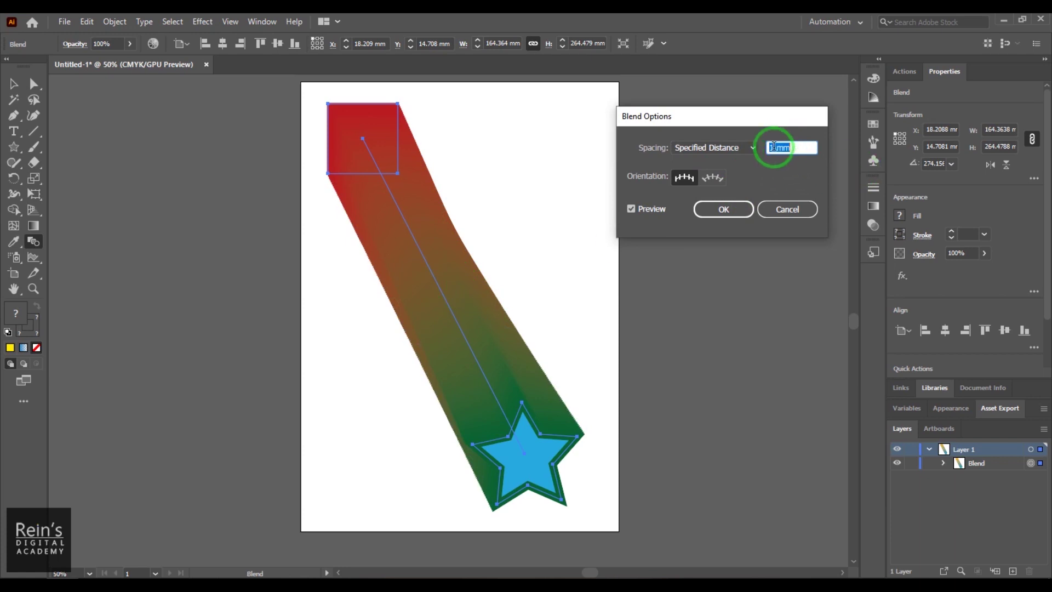
pyautogui.scroll(5, 774, 147)
pyautogui.scroll(19, 775, 147)
pyautogui.scroll(5, 774, 146)
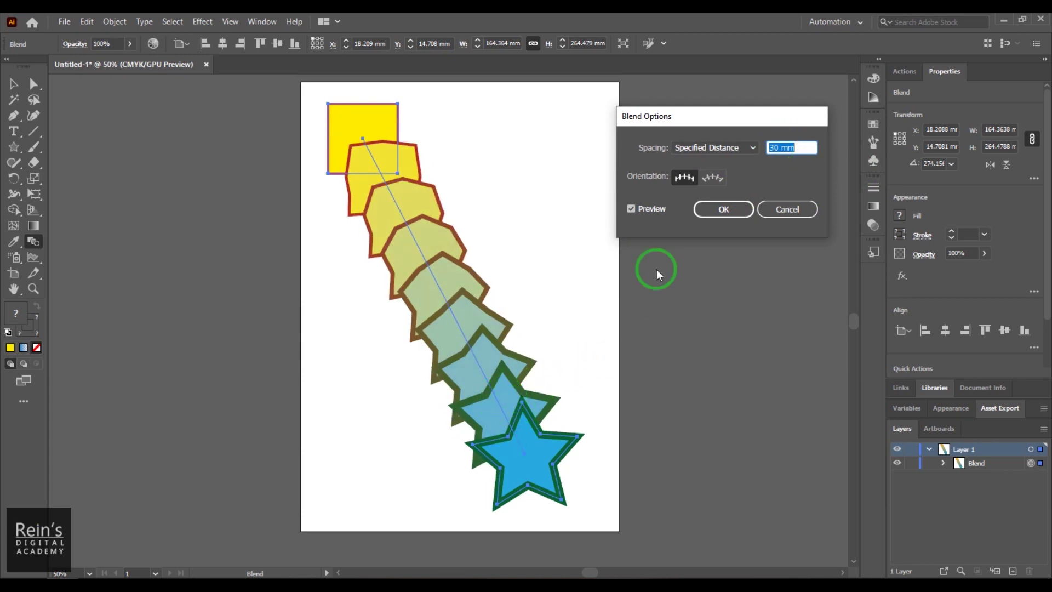
pyautogui.scroll(5, 777, 148)
pyautogui.scroll(1, 777, 149)
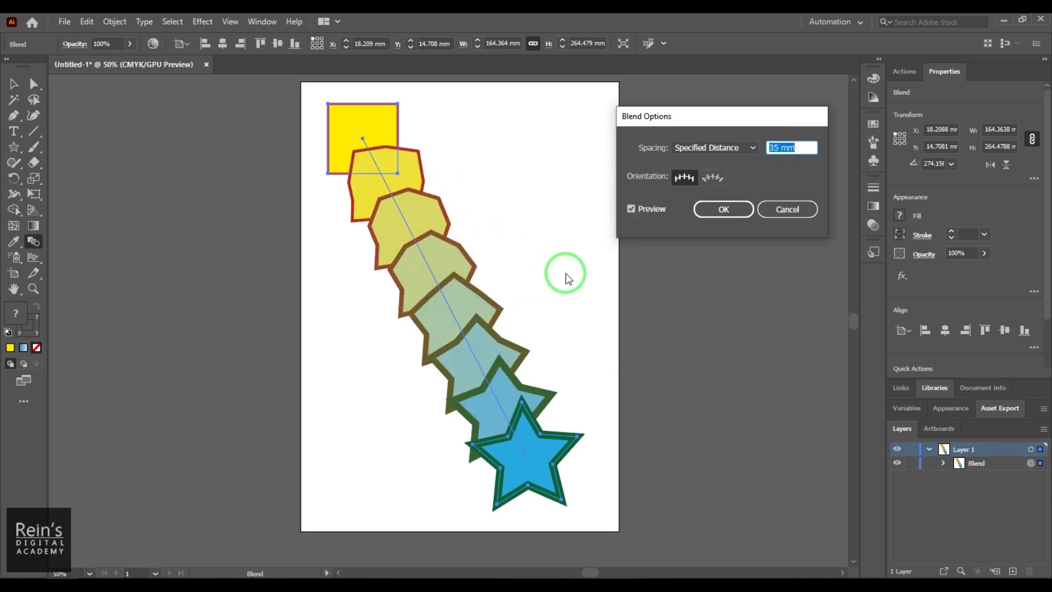
pyautogui.click(731, 211)
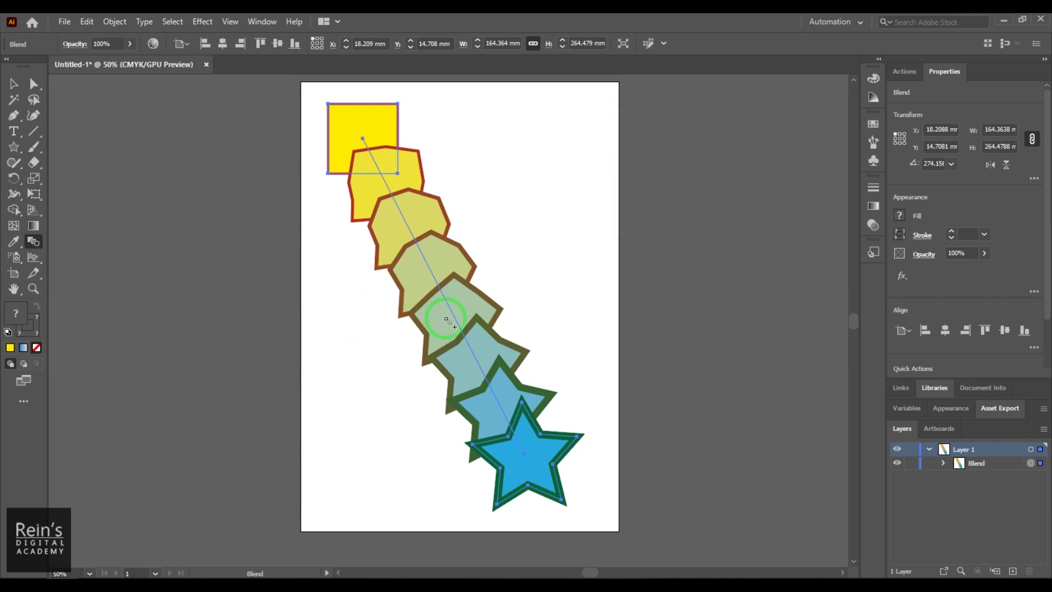
# Undo the blend and its option changes so that the square and star are separate shapes again
pyautogui.press('v')
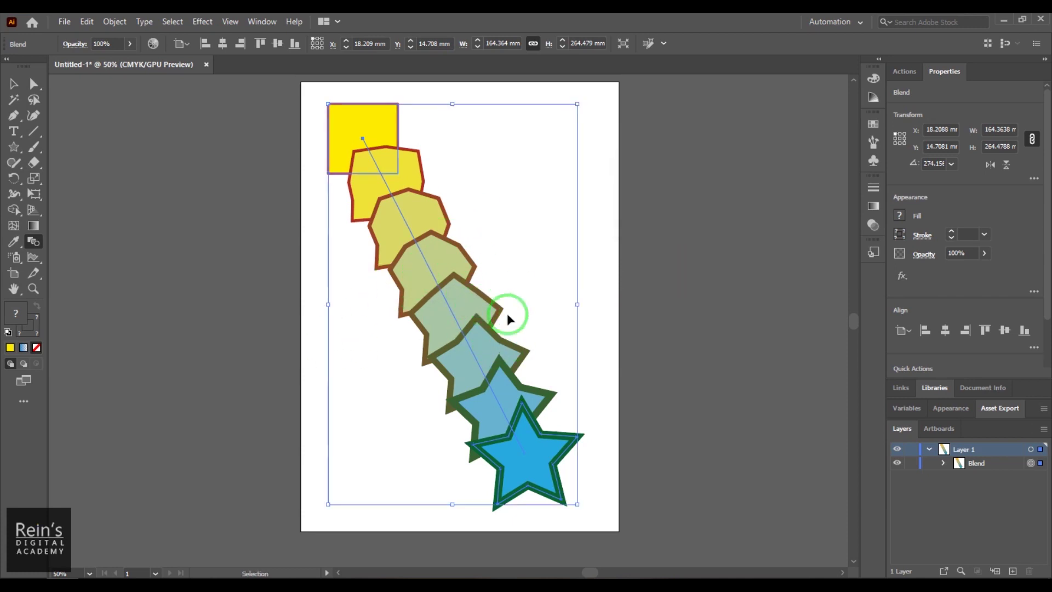
pyautogui.hotkey('ctrl', 'z')
pyautogui.hotkey('ctrl', 'z')
pyautogui.hotkey('ctrl', 'z')
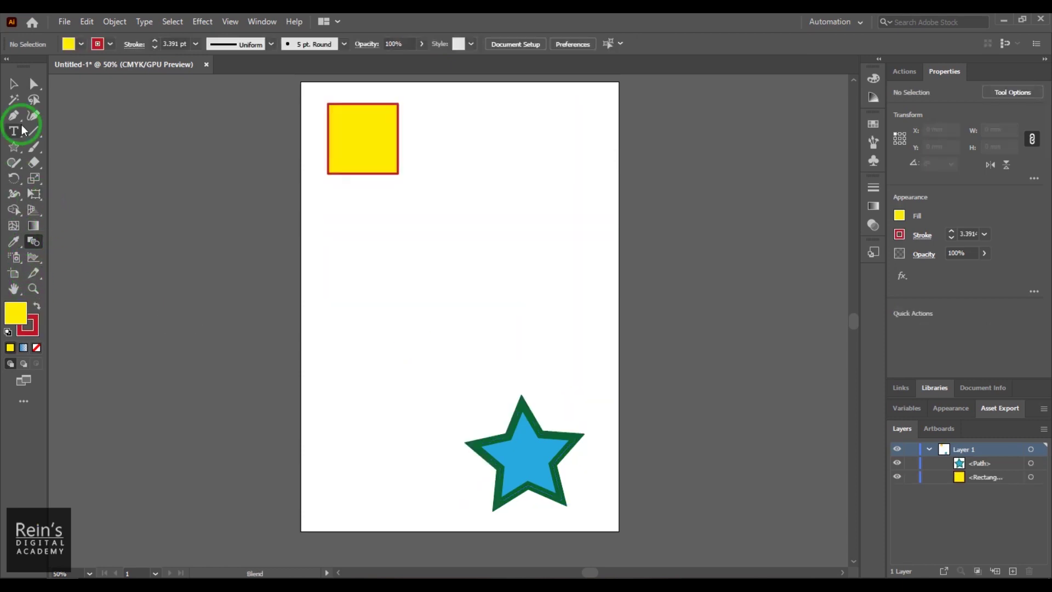
# Draw a hexagon about 49 mm wide and 57 mm high at the artboard's left edge and fill it with yellow-green
pyautogui.moveTo(14, 145); pyautogui.dragTo(106, 199)
pyautogui.moveTo(346, 319)
pyautogui.mouseDown()
pyautogui.moveTo(384, 342)
pyautogui.moveTo(346, 362)
pyautogui.mouseUp()
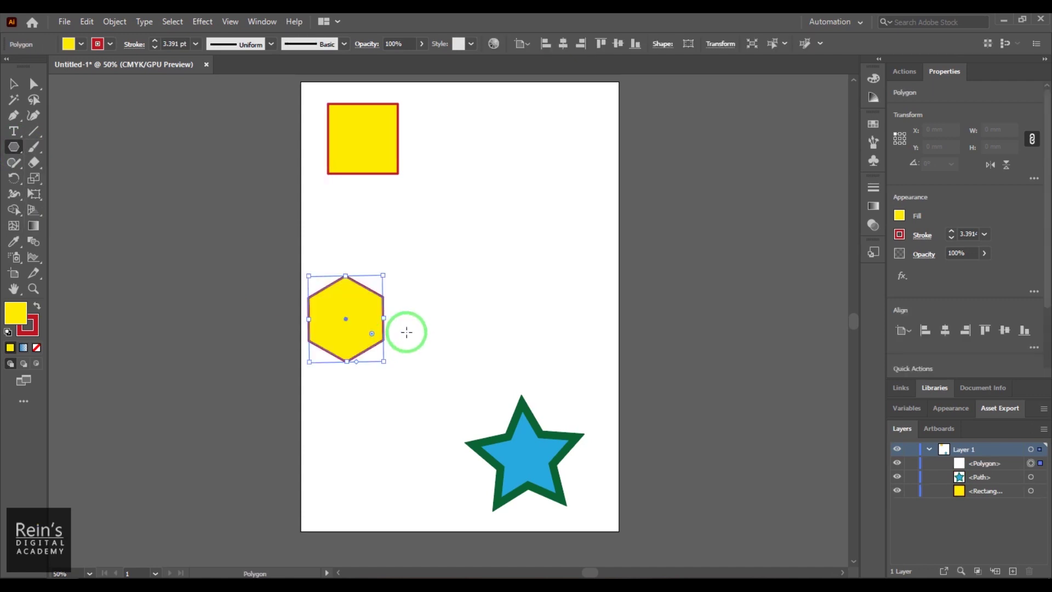
pyautogui.click(76, 46)
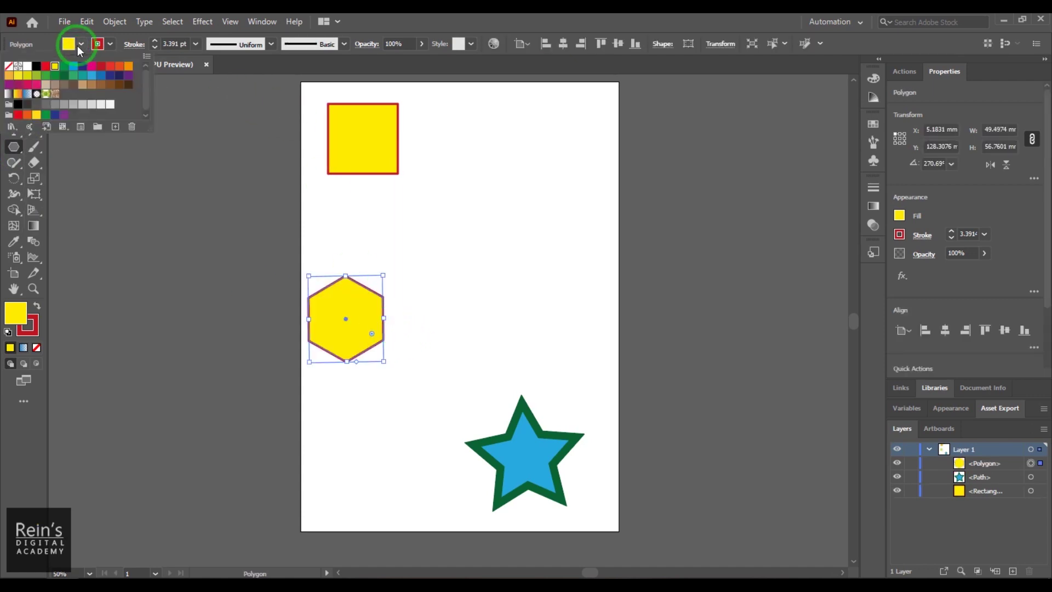
pyautogui.click(47, 77)
# Arrange the shapes in a zigzag: square at the artboard's upper right, hexagon slightly higher at the left, star at the lower right
pyautogui.click(13, 84)
pyautogui.moveTo(386, 146); pyautogui.dragTo(541, 140)
pyautogui.moveTo(389, 306); pyautogui.dragTo(405, 273)
pyautogui.moveTo(537, 425)
pyautogui.mouseDown()
pyautogui.moveTo(531, 449)
pyautogui.moveTo(530, 421)
pyautogui.mouseUp()
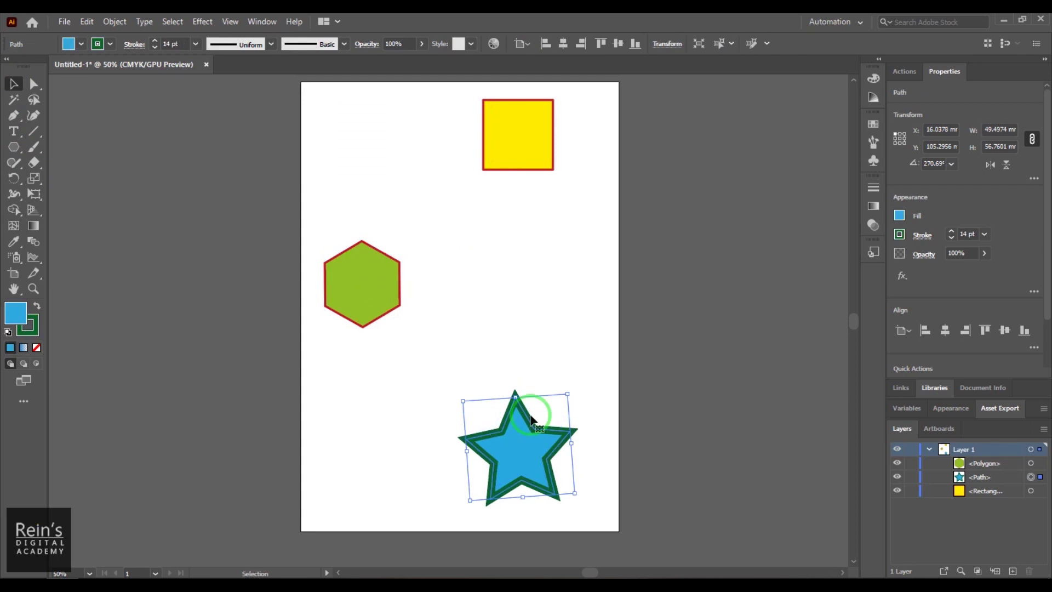
pyautogui.click(237, 382)
# Blend the yellow square into the green hexagon and continue the same blend to the blue star
pyautogui.click(36, 238)
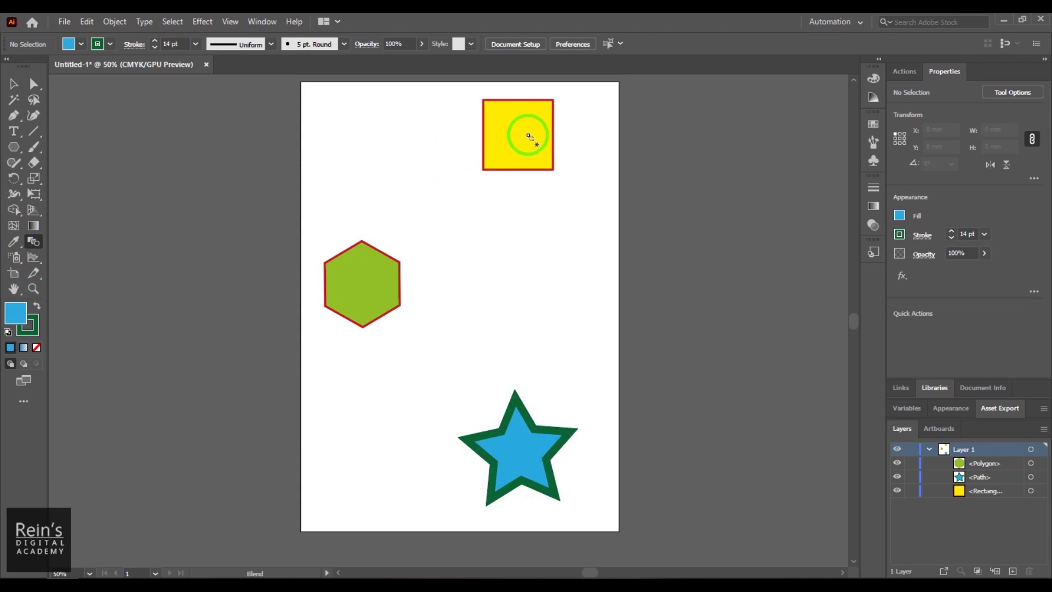
pyautogui.click(381, 288)
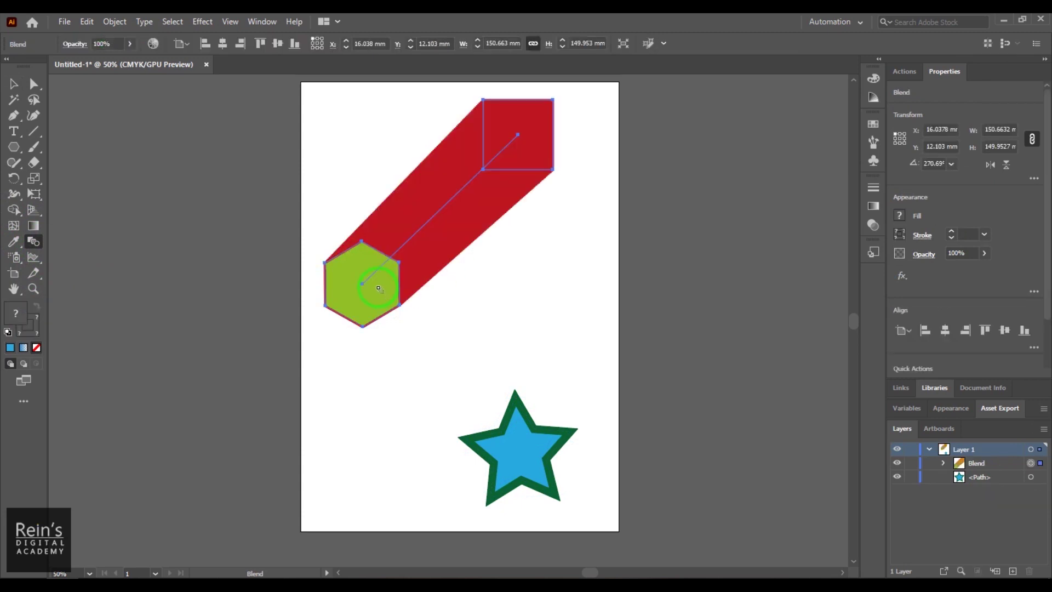
pyautogui.click(517, 453)
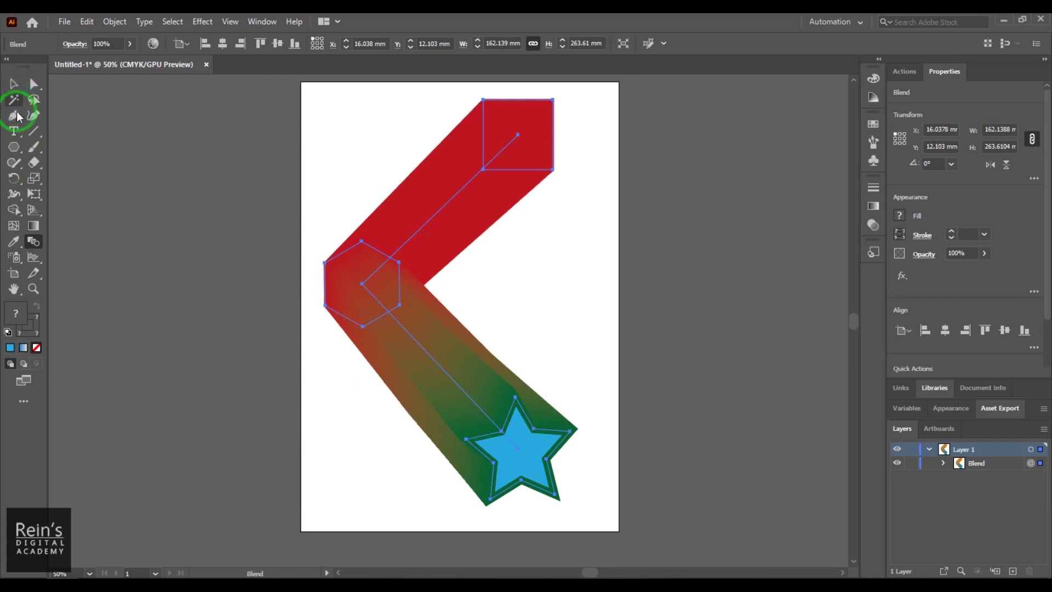
# Curve the blend by converting its spine's middle anchor at the hexagon to smooth and stretching the handles upward and downward
pyautogui.click(13, 84)
pyautogui.moveTo(359, 291)
pyautogui.mouseDown()
pyautogui.moveTo(399, 294)
pyautogui.moveTo(348, 289)
pyautogui.moveTo(356, 298)
pyautogui.mouseUp()
pyautogui.click(34, 83)
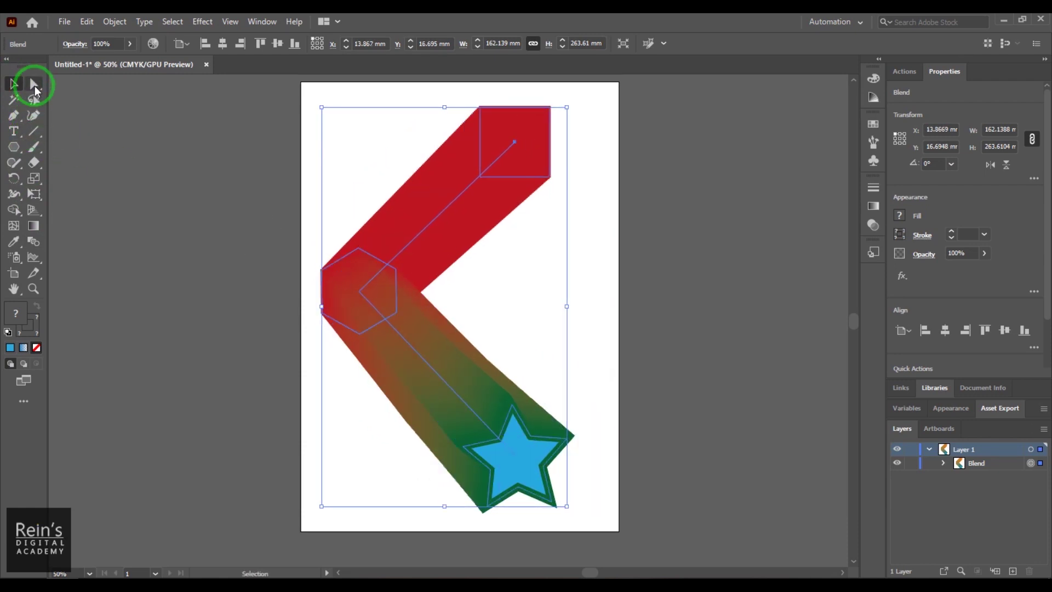
pyautogui.click(361, 294)
pyautogui.moveTo(362, 296)
pyautogui.mouseDown()
pyautogui.moveTo(372, 299)
pyautogui.moveTo(362, 286)
pyautogui.moveTo(370, 308)
pyautogui.moveTo(361, 285)
pyautogui.mouseUp()
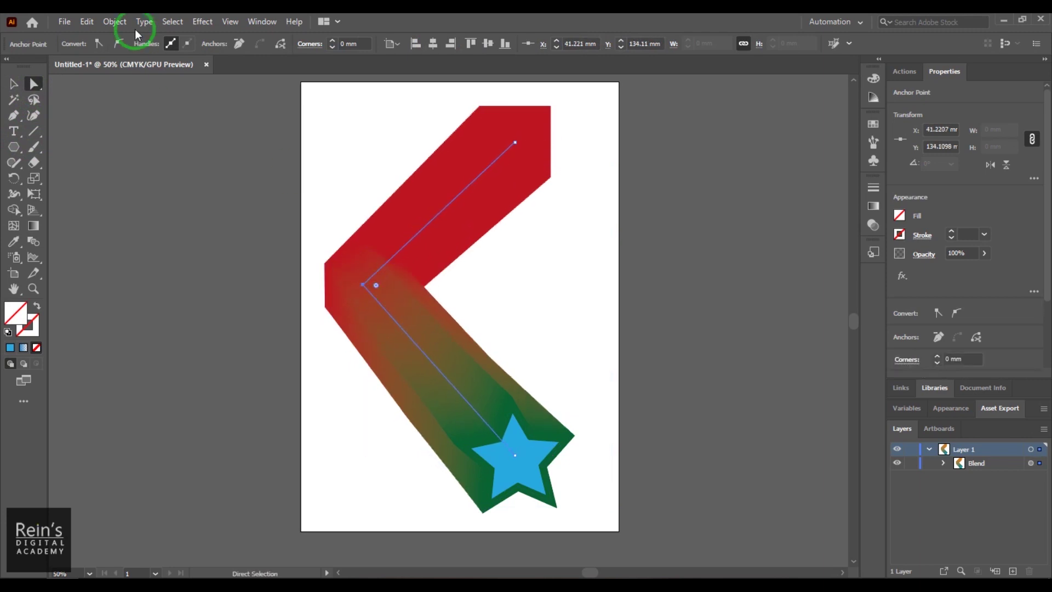
pyautogui.click(119, 45)
pyautogui.moveTo(361, 343); pyautogui.dragTo(351, 405)
pyautogui.moveTo(368, 234); pyautogui.dragTo(365, 187)
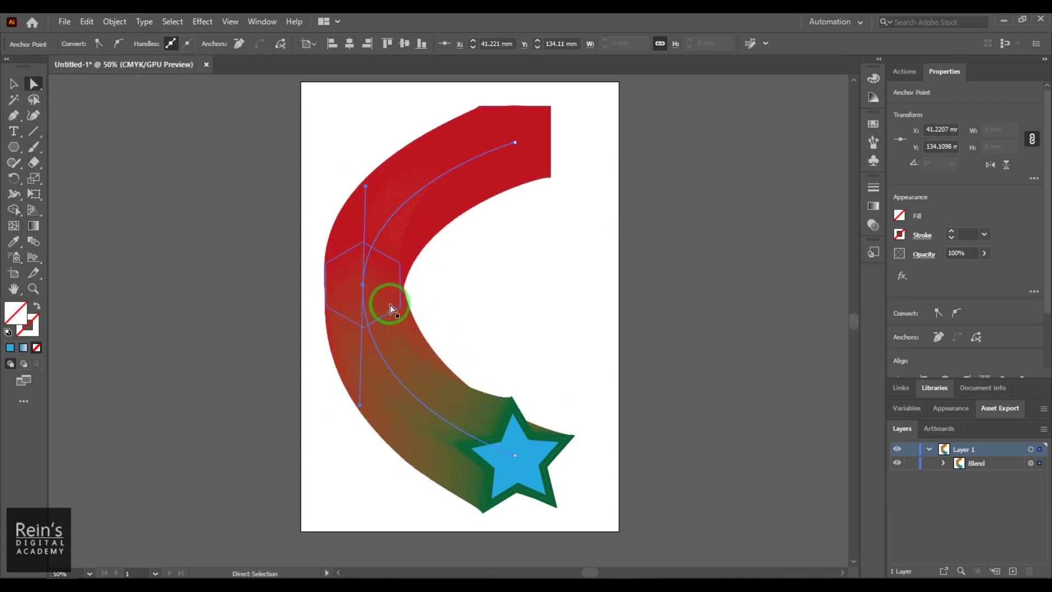
# Set the curved blend's spacing to Specified Steps with 25 steps
pyautogui.doubleClick(33, 243)
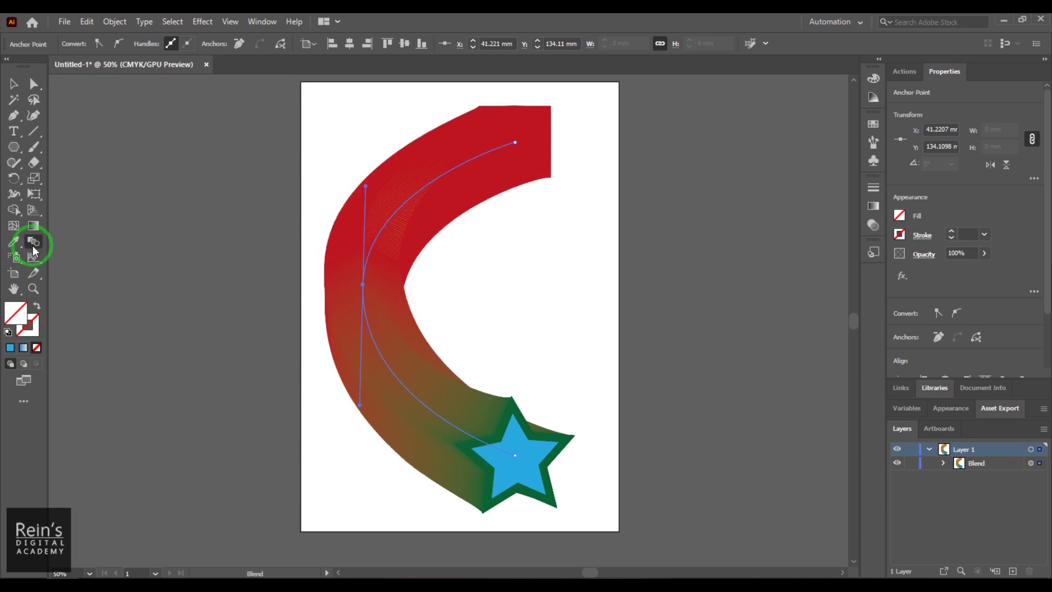
pyautogui.click(715, 148)
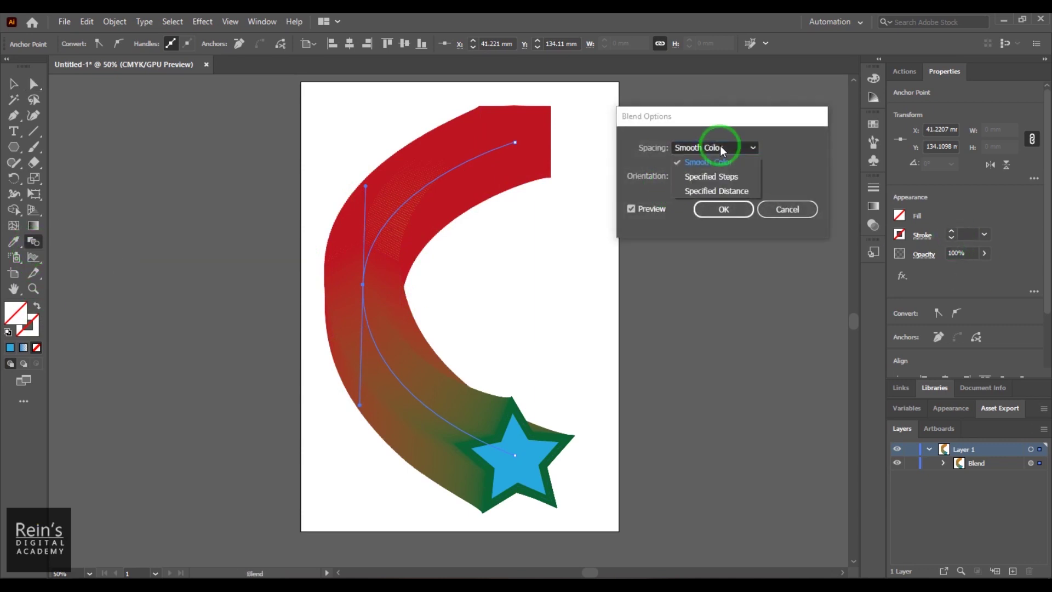
pyautogui.click(728, 178)
pyautogui.doubleClick(788, 148)
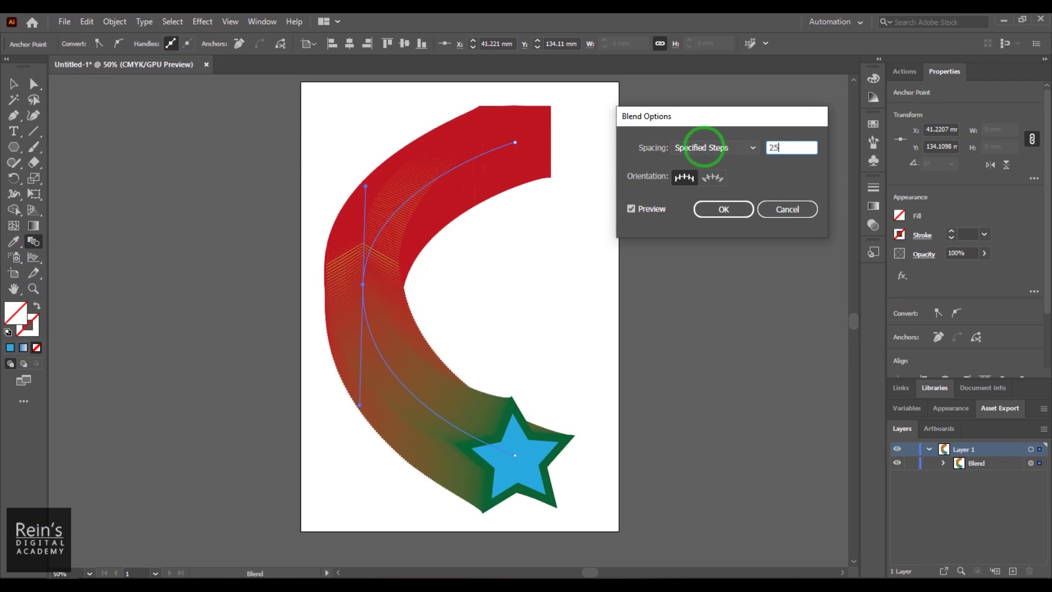
pyautogui.press('Return')
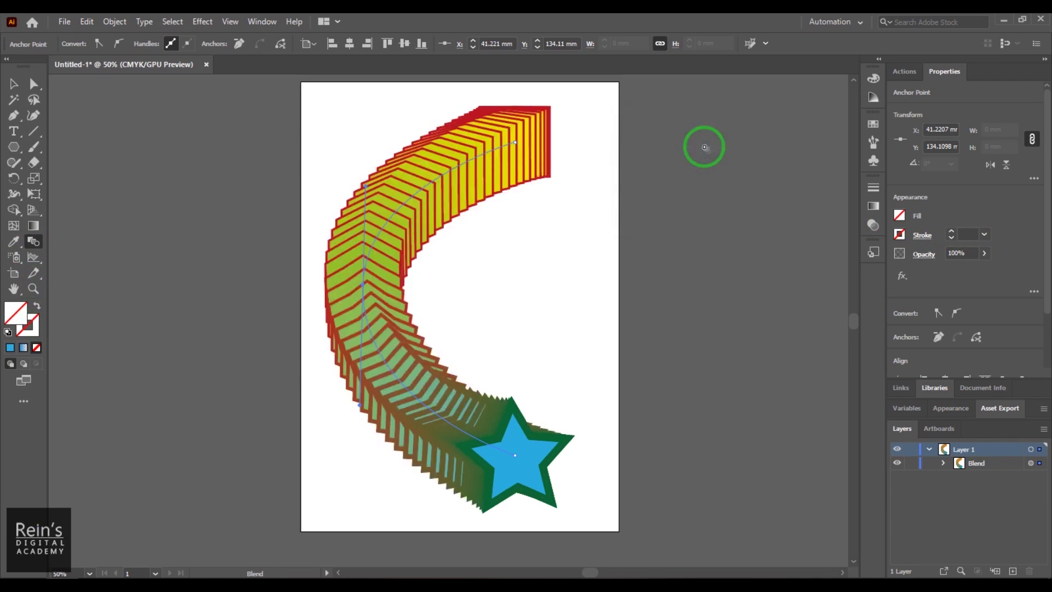
# Compare the two blend orientations and apply Align to Path so the intermediate shapes follow the curved spine
pyautogui.doubleClick(33, 241)
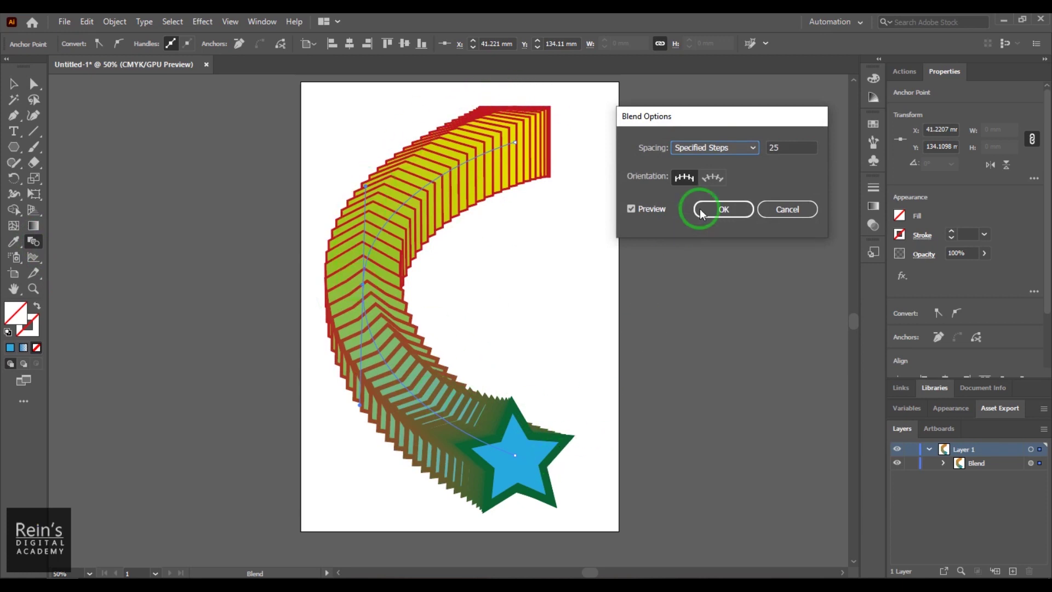
pyautogui.click(713, 177)
pyautogui.click(683, 177)
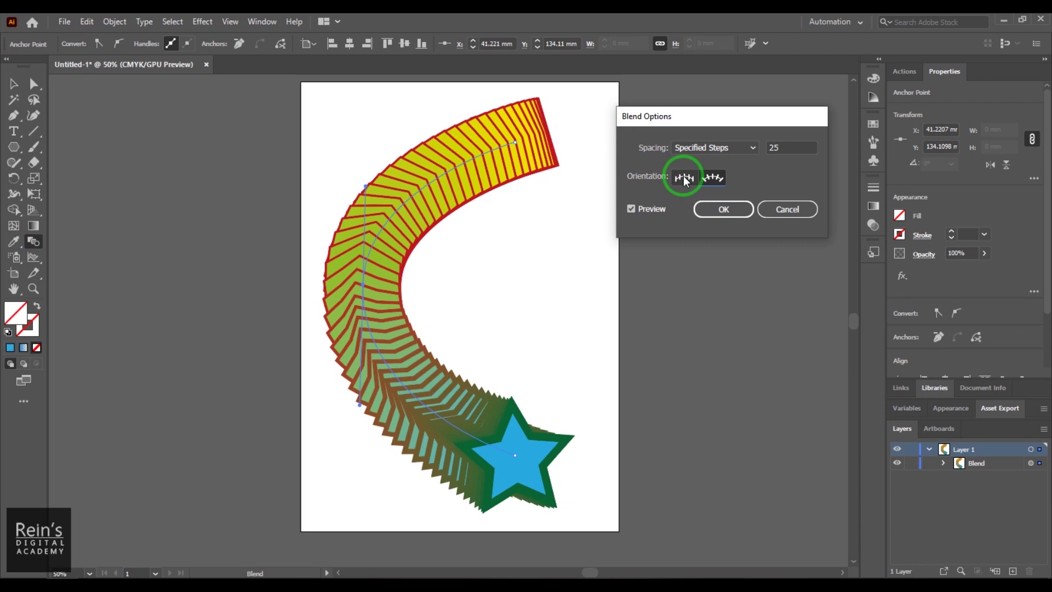
pyautogui.click(712, 181)
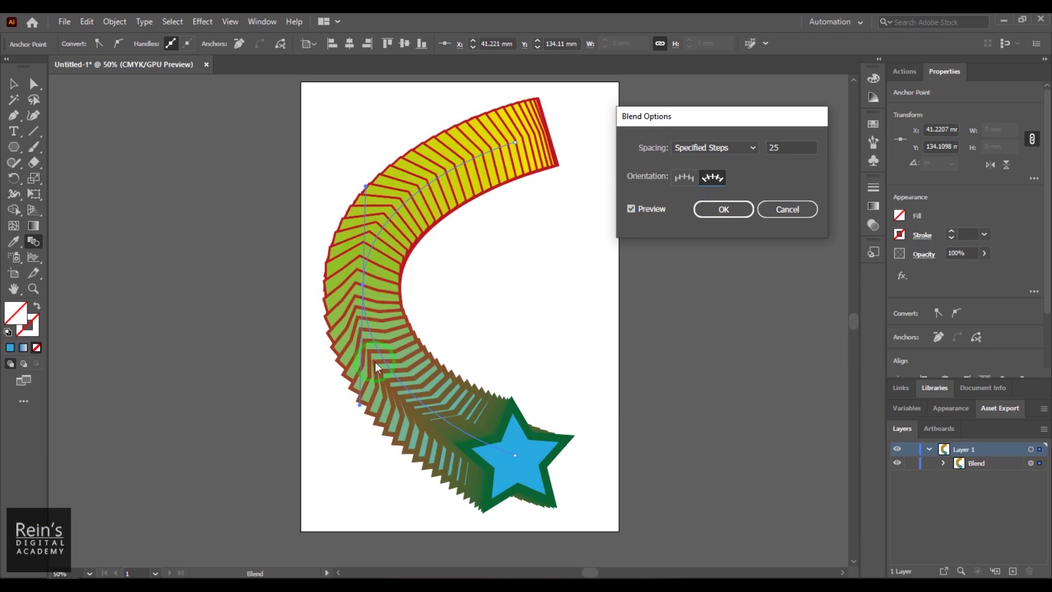
pyautogui.click(683, 176)
pyautogui.click(710, 179)
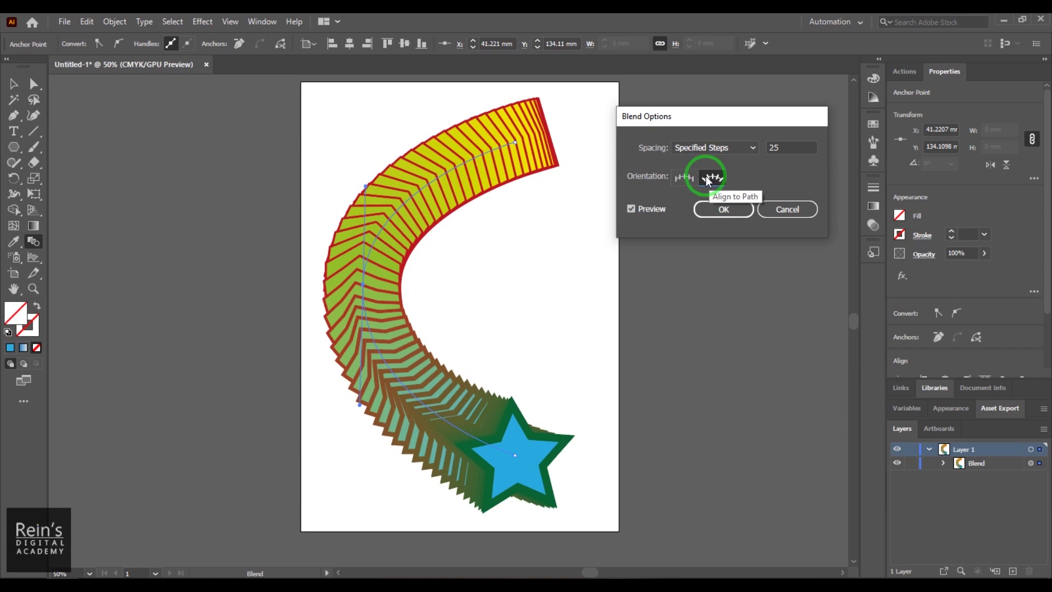
pyautogui.moveTo(752, 116); pyautogui.dragTo(676, 123)
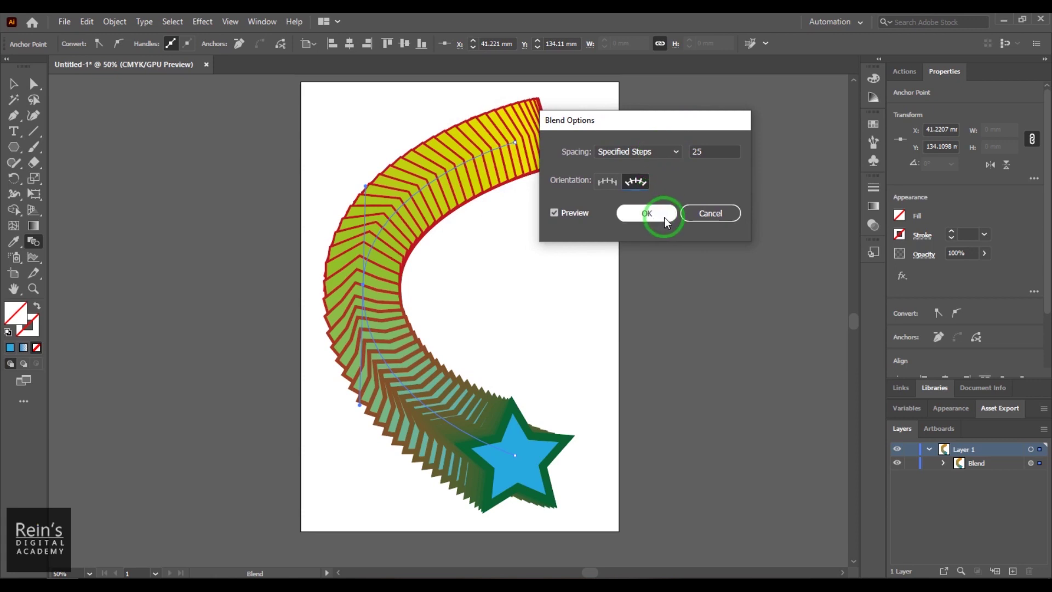
pyautogui.moveTo(681, 125); pyautogui.dragTo(755, 103)
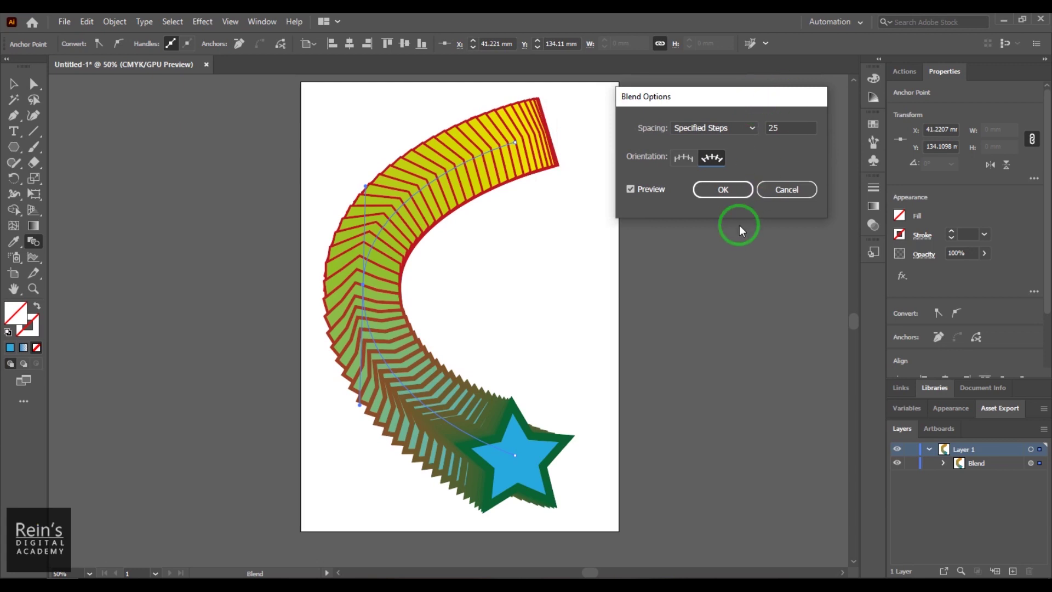
pyautogui.click(723, 189)
# Select the whole curved blend and shift its position slightly on the artboard
pyautogui.click(129, 135)
pyautogui.click(14, 83)
pyautogui.click(513, 214)
pyautogui.click(587, 246)
pyautogui.click(437, 222)
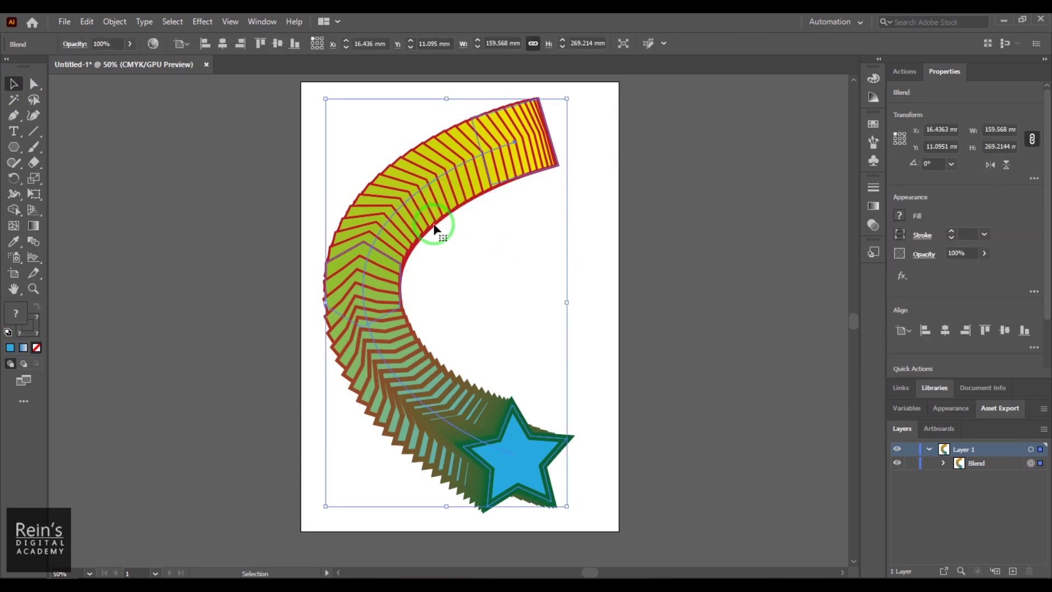
pyautogui.click(505, 251)
pyautogui.click(434, 223)
pyautogui.moveTo(406, 225); pyautogui.dragTo(436, 229)
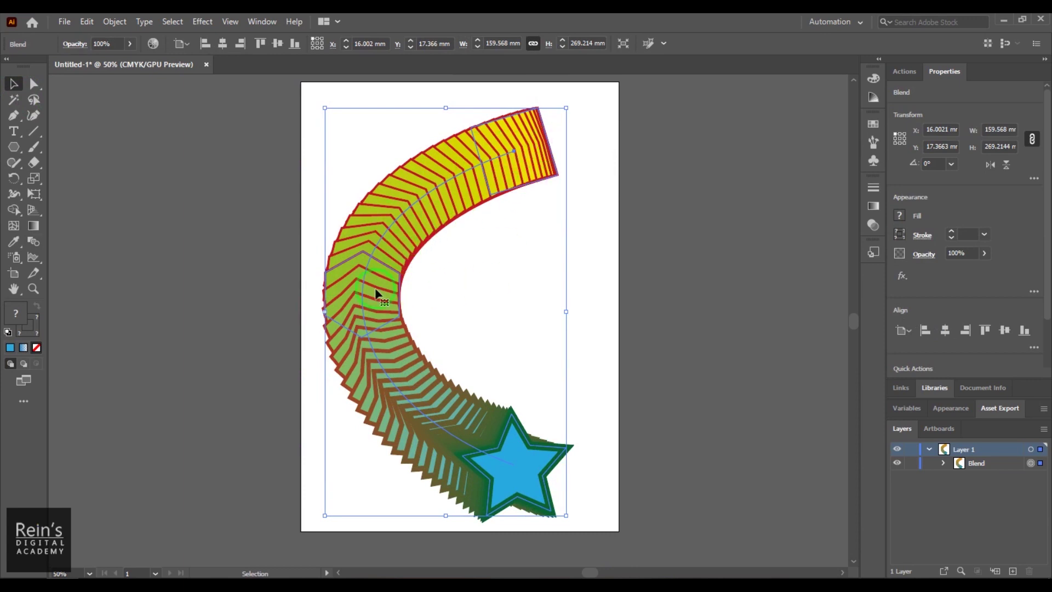
pyautogui.click(534, 303)
pyautogui.moveTo(451, 206); pyautogui.dragTo(495, 200)
# Round the blended shapes' corners to about 9.46 mm and swing the spine's middle handles nearly horizontal to bend the blend into a hook
pyautogui.click(33, 84)
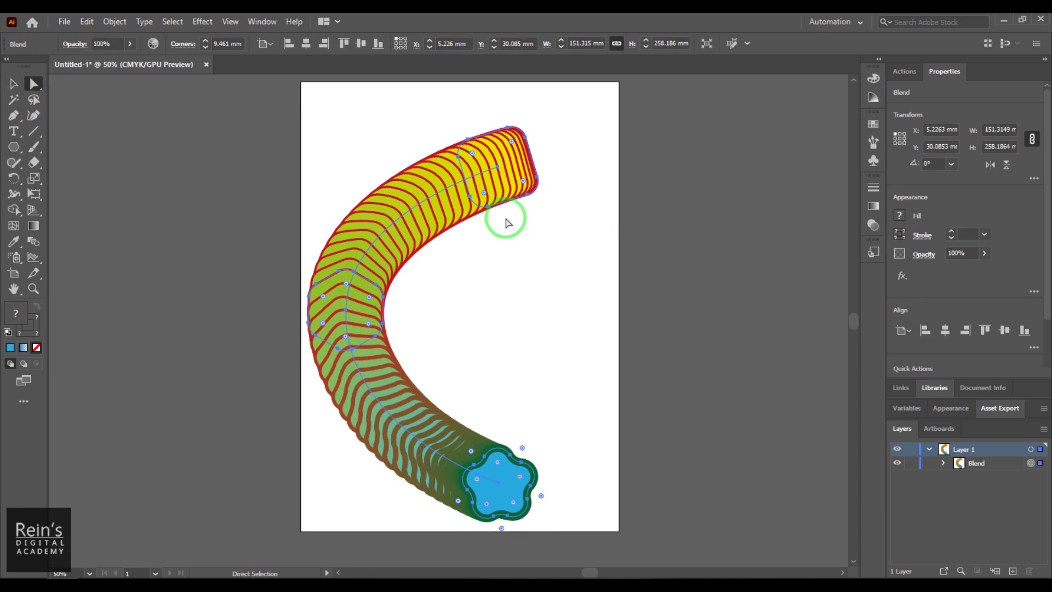
pyautogui.moveTo(499, 165); pyautogui.dragTo(498, 139)
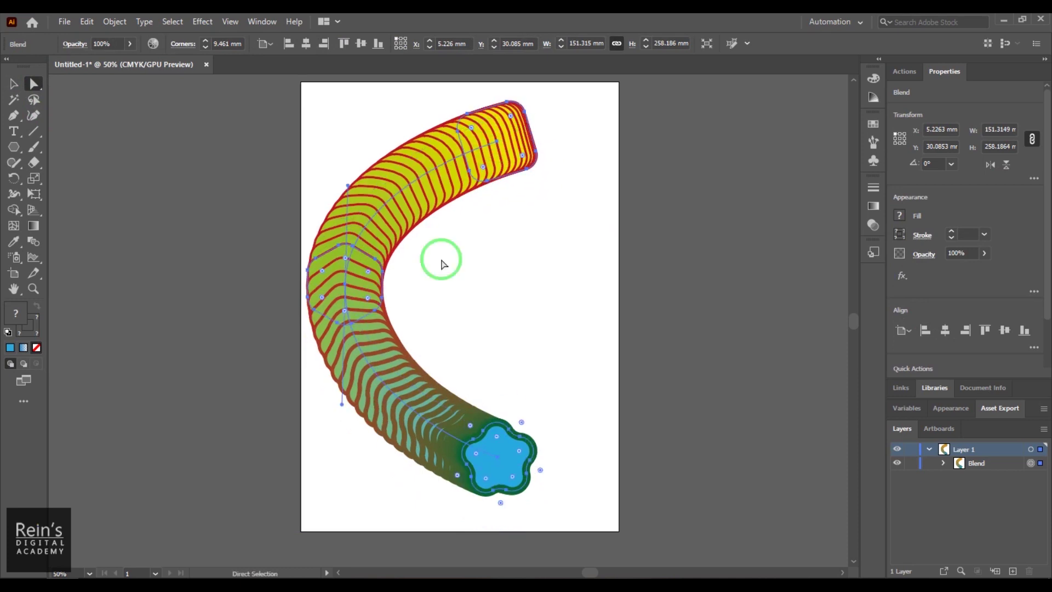
pyautogui.moveTo(351, 193); pyautogui.dragTo(435, 302)
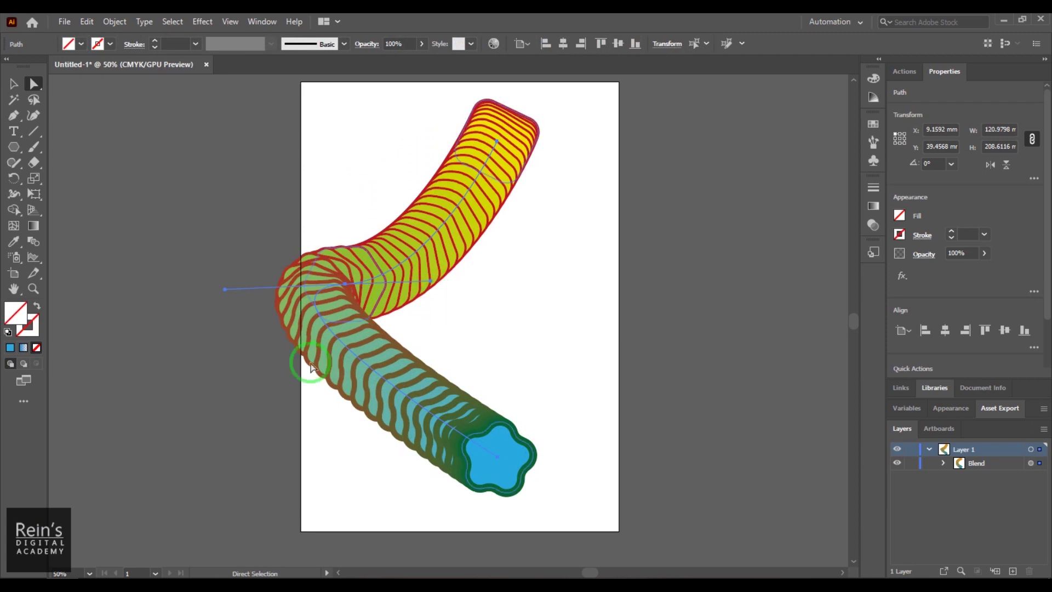
pyautogui.click(462, 216)
# Move the reshaped blend fully onto the artboard and delete it
pyautogui.click(14, 84)
pyautogui.click(563, 266)
pyautogui.click(446, 251)
pyautogui.moveTo(483, 268); pyautogui.dragTo(459, 258)
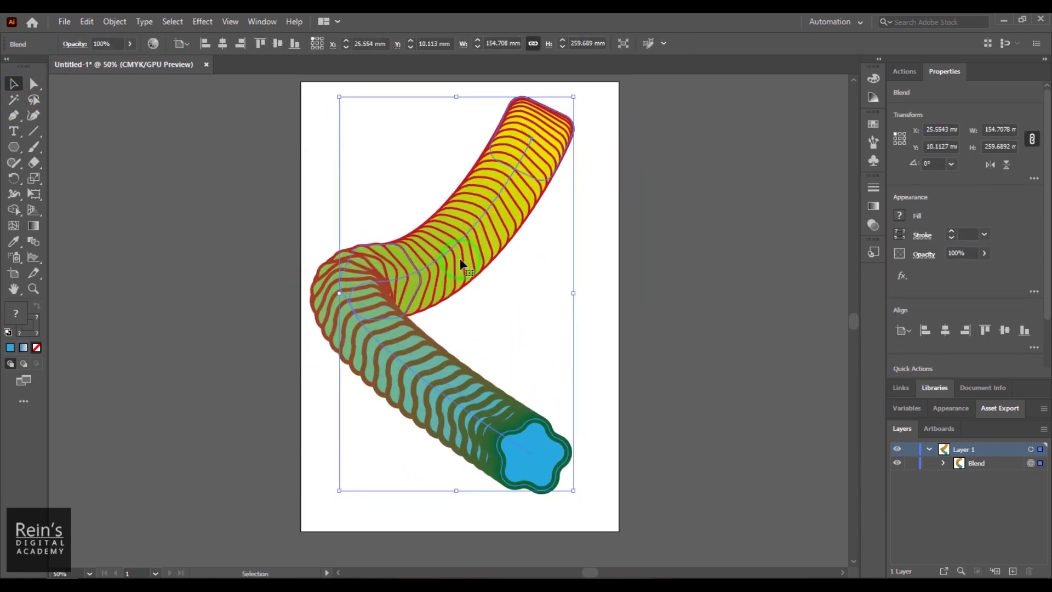
pyautogui.press('Delete')
pyautogui.click(459, 258)
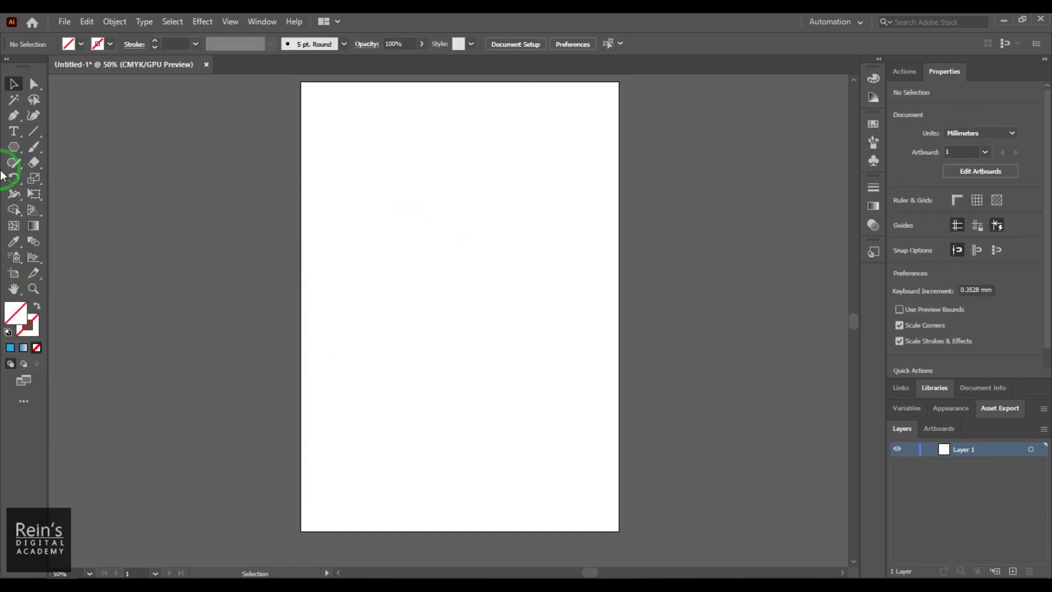
# Add the text REINS and place it just inside the artboard's upper edge
pyautogui.click(14, 132)
pyautogui.click(340, 132)
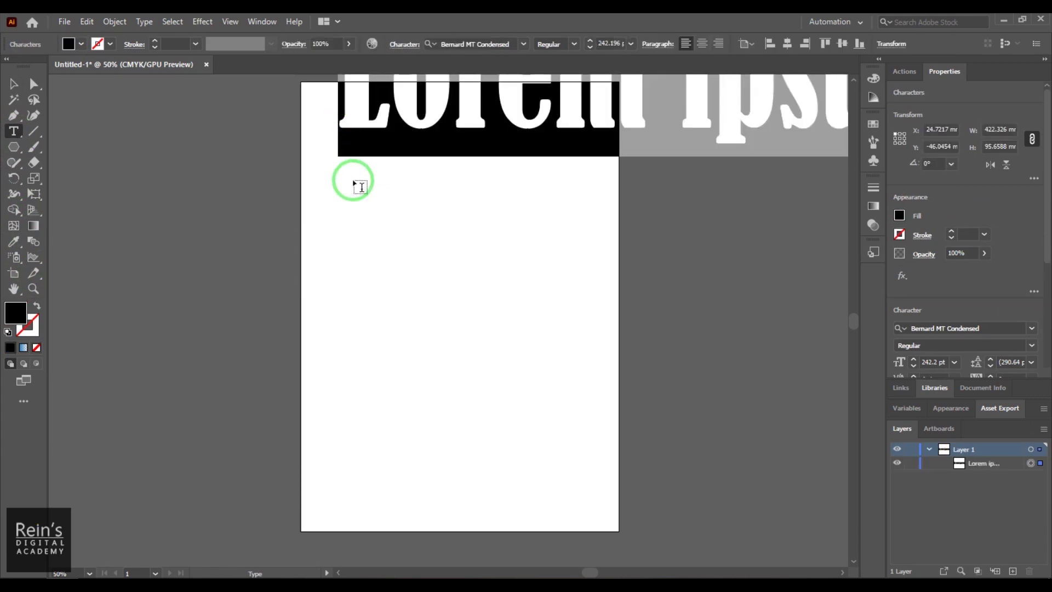
pyautogui.write('REINS')
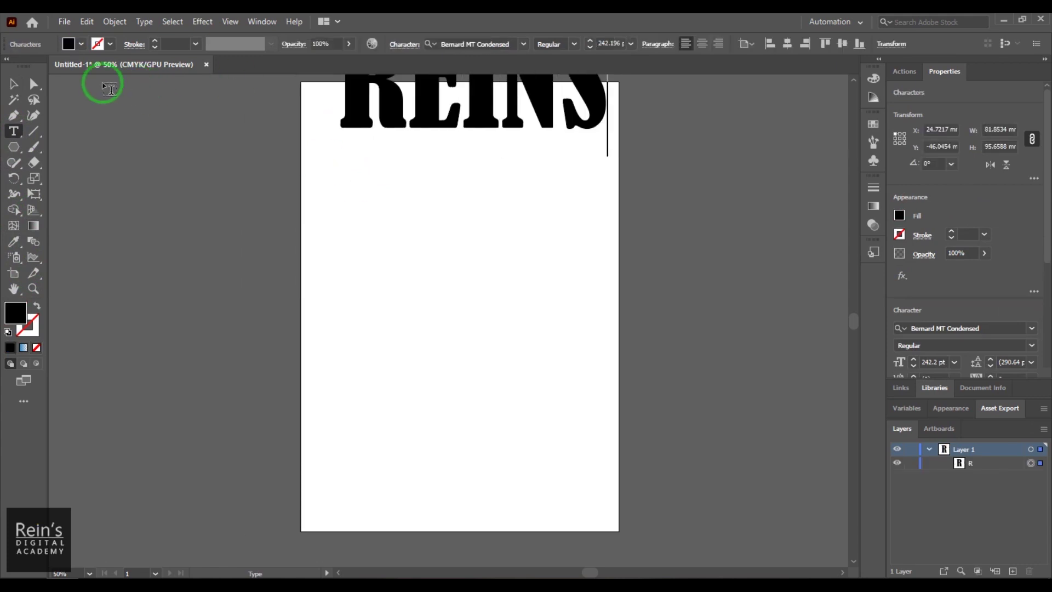
pyautogui.click(14, 84)
pyautogui.moveTo(397, 108); pyautogui.dragTo(386, 176)
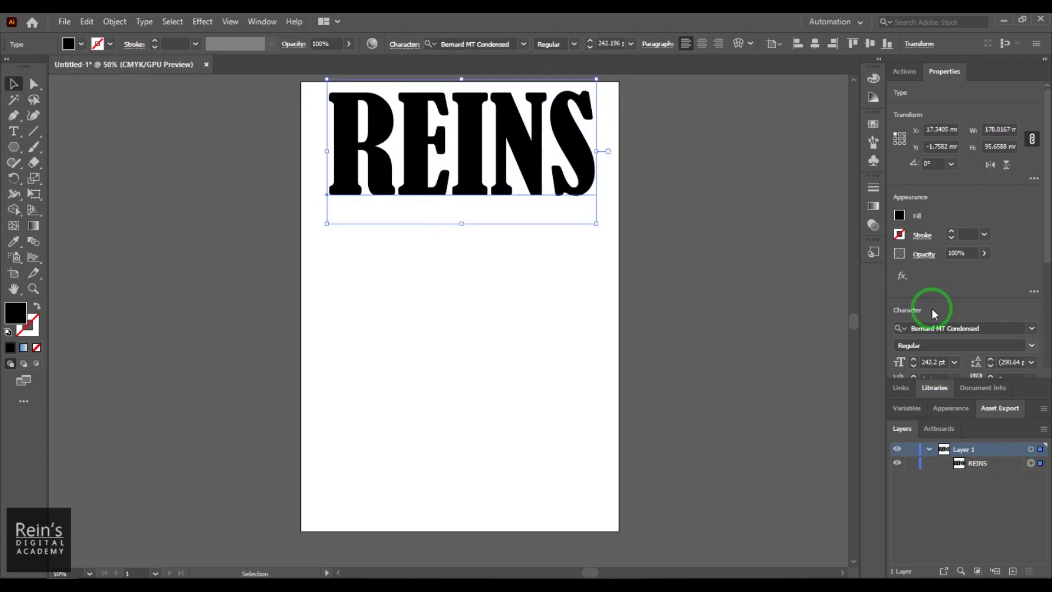
# Change the REINS text to the Myriad Variable Concept font at 193 pt
pyautogui.click(1032, 328)
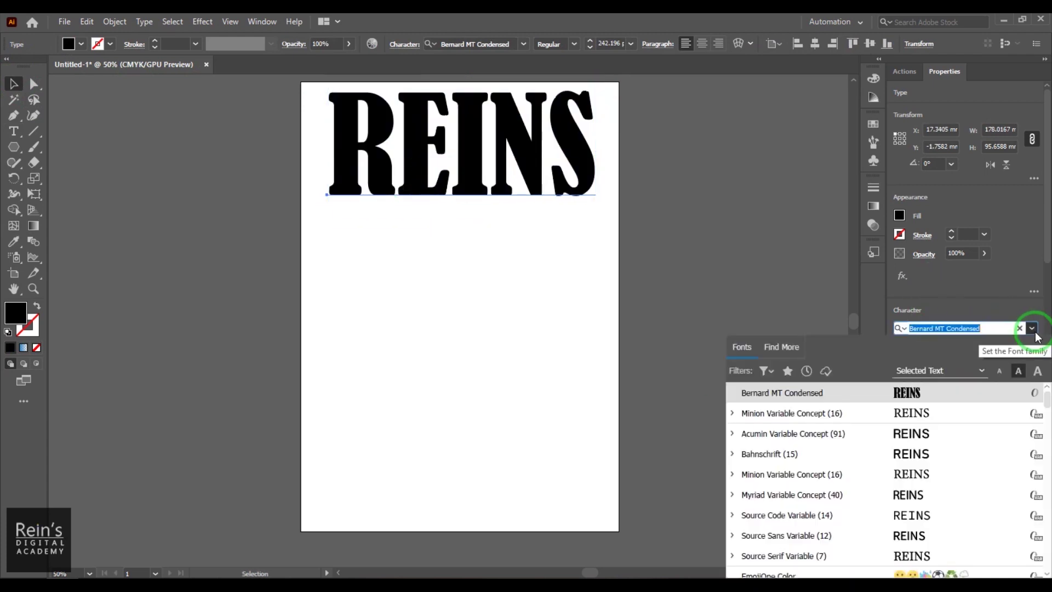
pyautogui.click(945, 495)
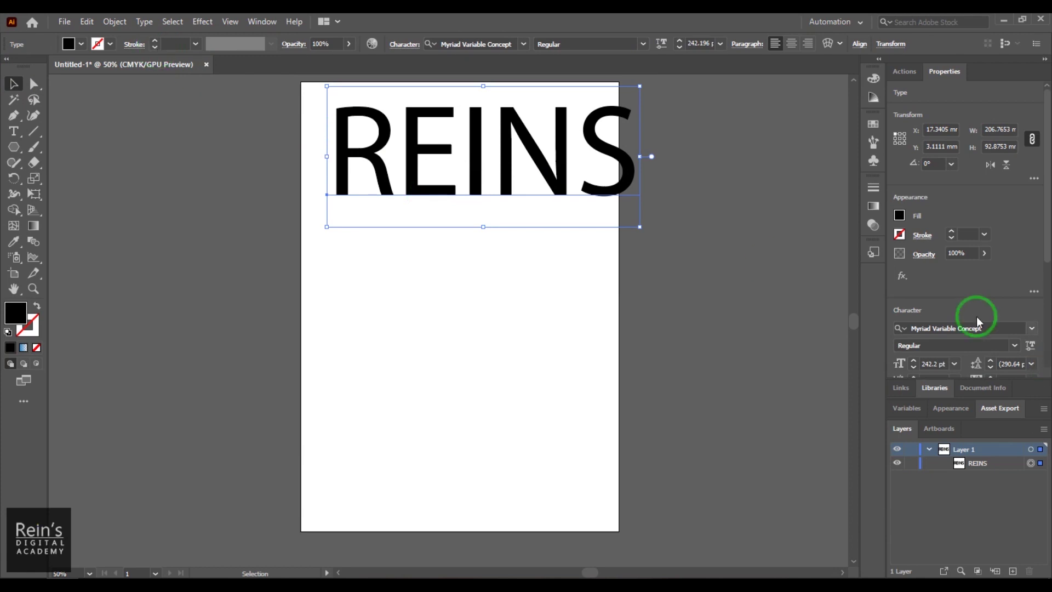
pyautogui.scroll(-3, 989, 327)
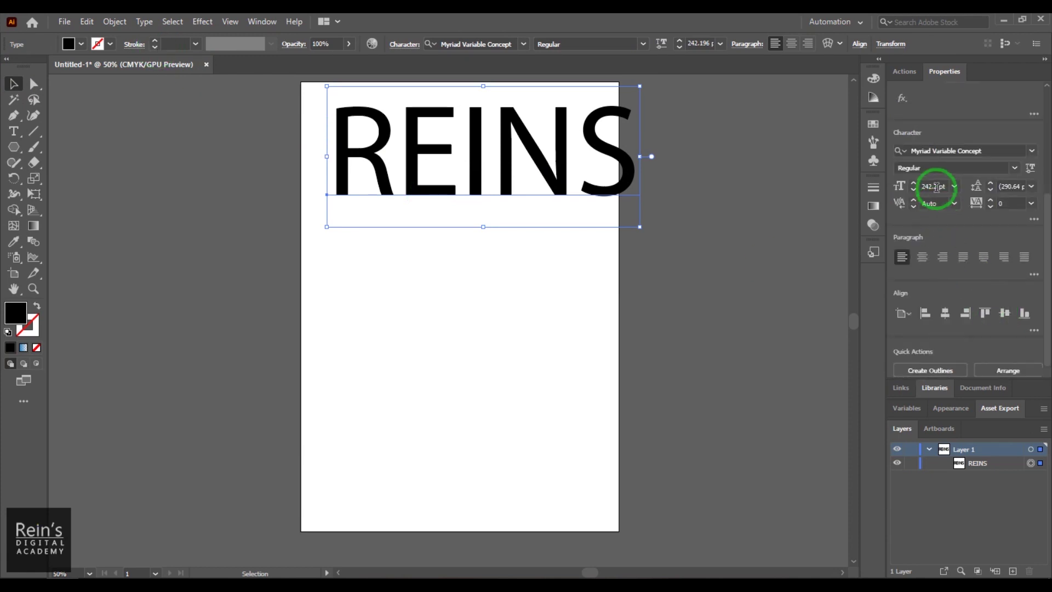
pyautogui.scroll(-20, 937, 187)
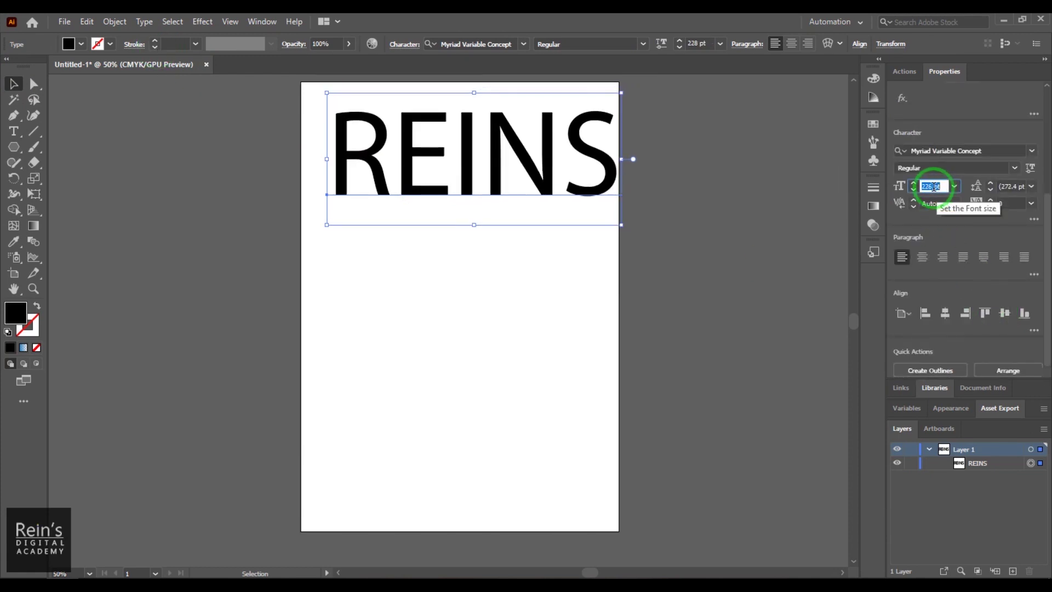
pyautogui.scroll(-20, 933, 187)
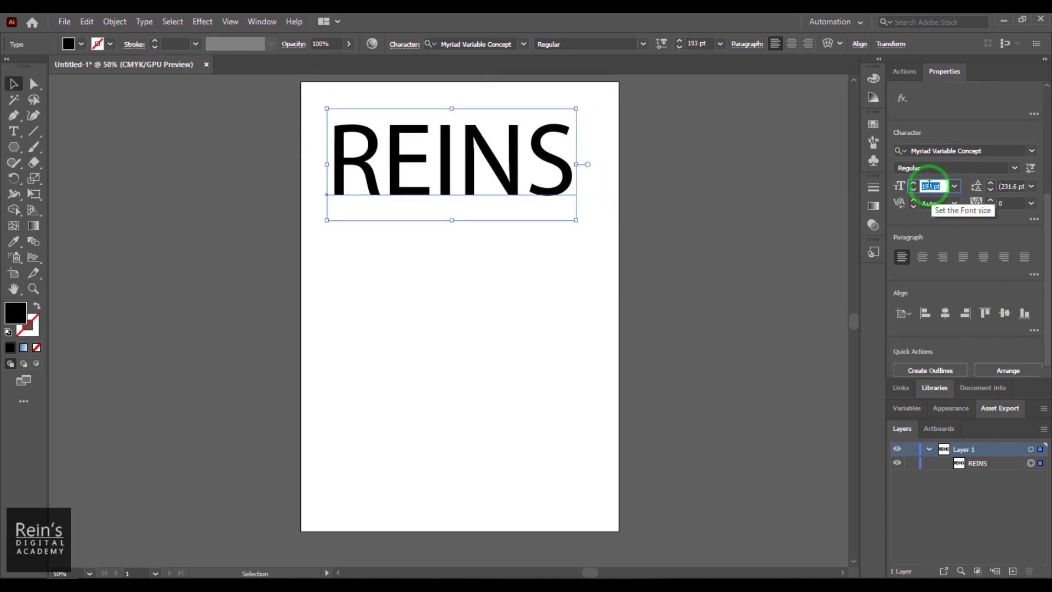
# Fill the REINS text with light blue and place a copy of it near the artboard's lower edge
pyautogui.click(80, 44)
pyautogui.click(74, 66)
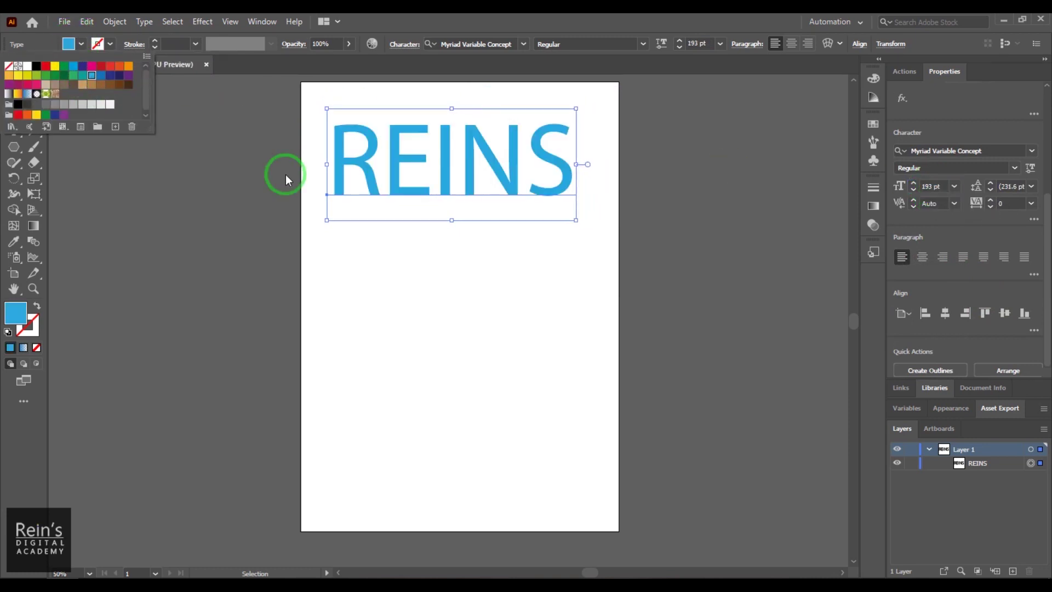
pyautogui.moveTo(494, 163); pyautogui.dragTo(514, 483)
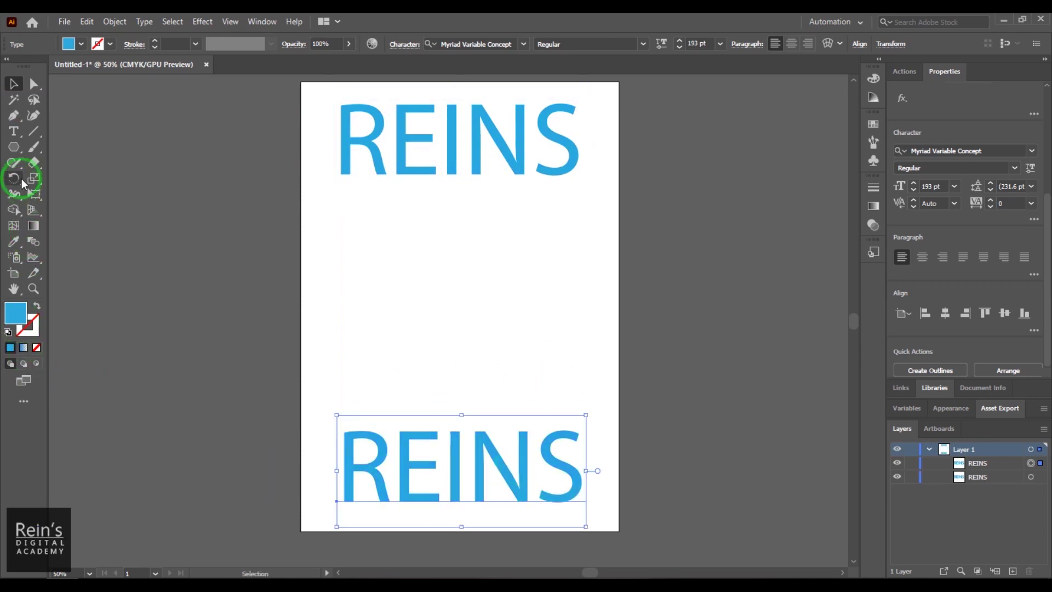
# Replace the wording of the lower REINS copy with BLEND
pyautogui.click(14, 132)
pyautogui.click(385, 485)
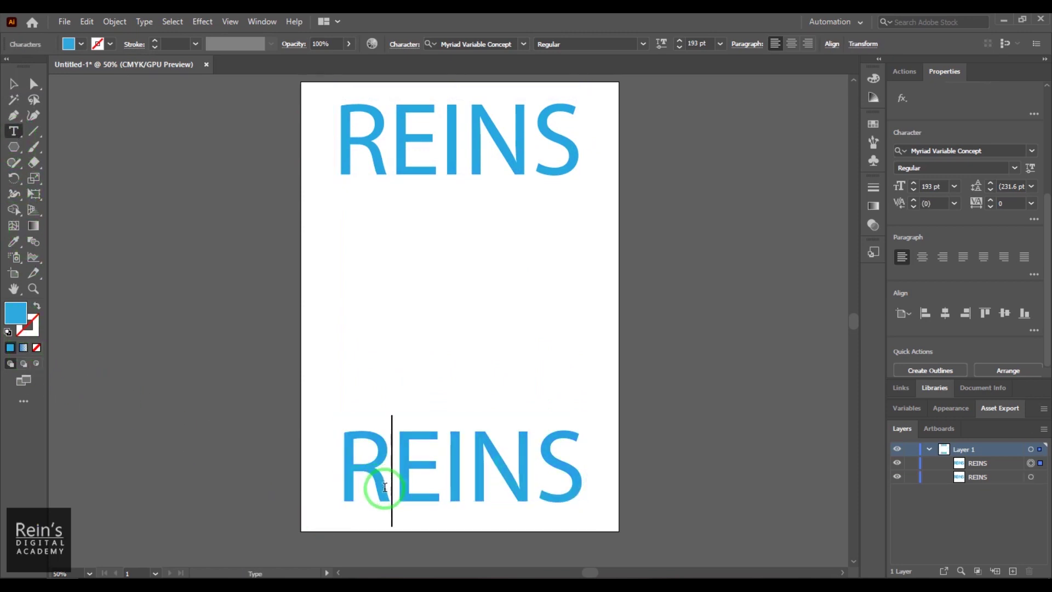
pyautogui.doubleClick(384, 487)
pyautogui.write('BLEND')
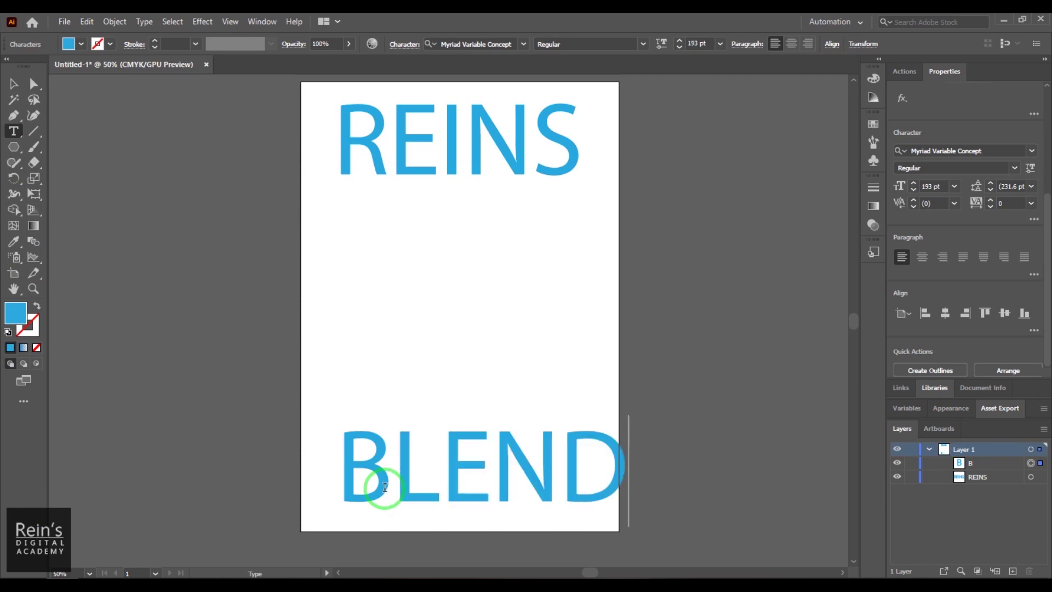
# Fill the BLEND text with dark blue, hex 011575
pyautogui.doubleClick(358, 500)
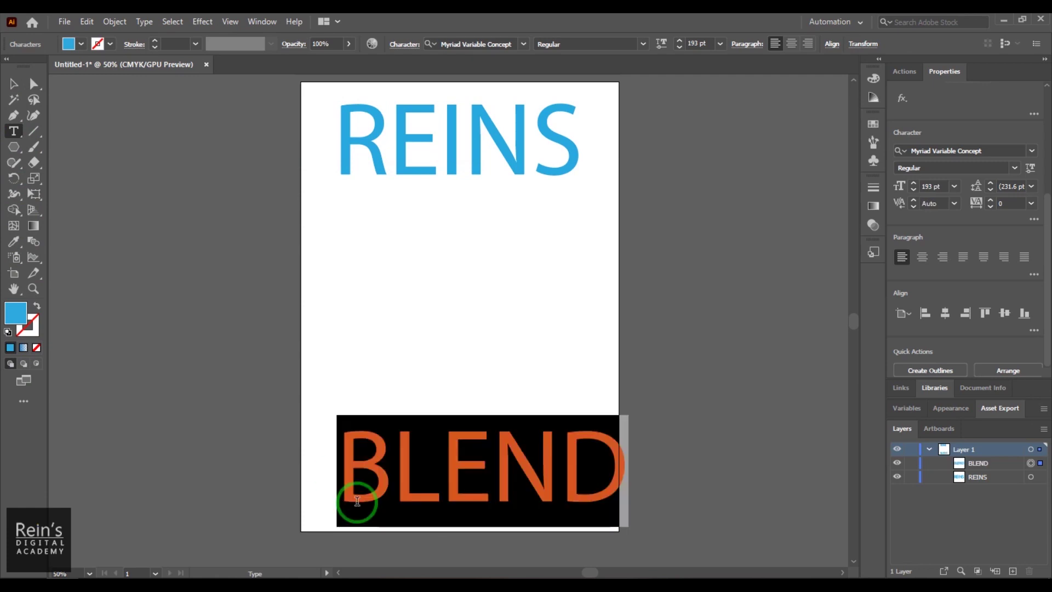
pyautogui.doubleClick(22, 319)
pyautogui.moveTo(648, 254); pyautogui.dragTo(806, 228)
pyautogui.click(821, 225)
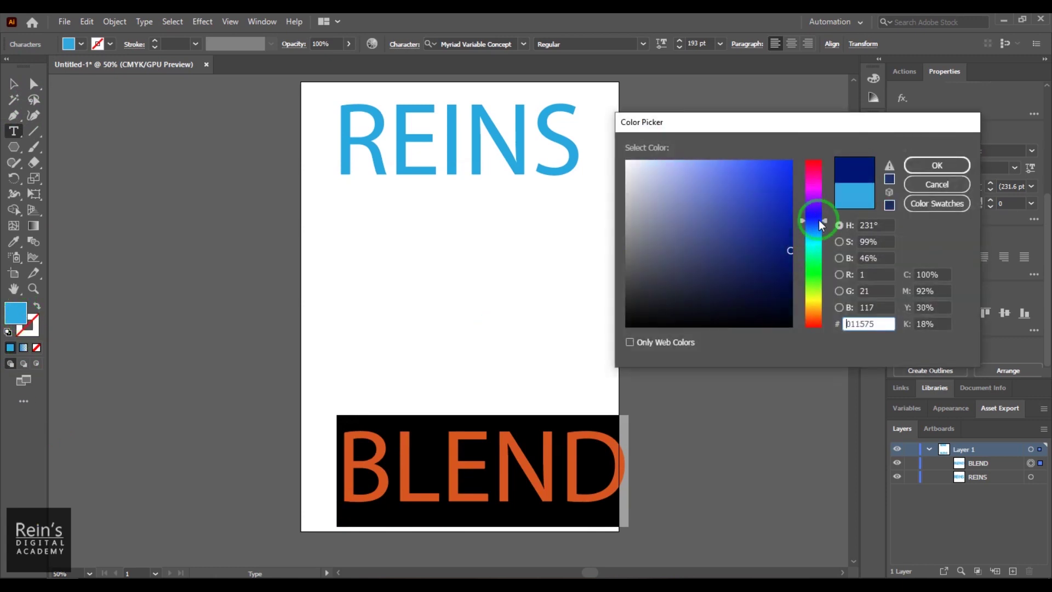
pyautogui.click(931, 165)
# Shift the BLEND and REINS texts slightly left to fit the artboard, and select both together
pyautogui.click(13, 83)
pyautogui.moveTo(344, 467); pyautogui.dragTo(321, 474)
pyautogui.moveTo(454, 161); pyautogui.dragTo(446, 162)
pyautogui.keyDown('shift'); pyautogui.click(453, 442); pyautogui.keyUp('shift')
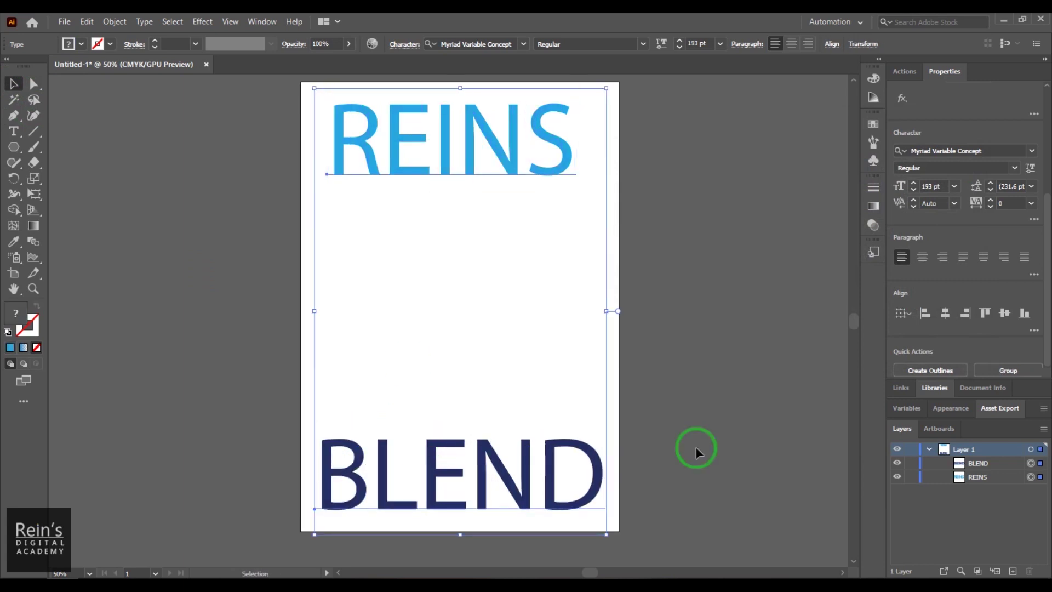
# Align the REINS and BLEND texts on a common horizontal centre and blend REINS into BLEND
pyautogui.click(946, 312)
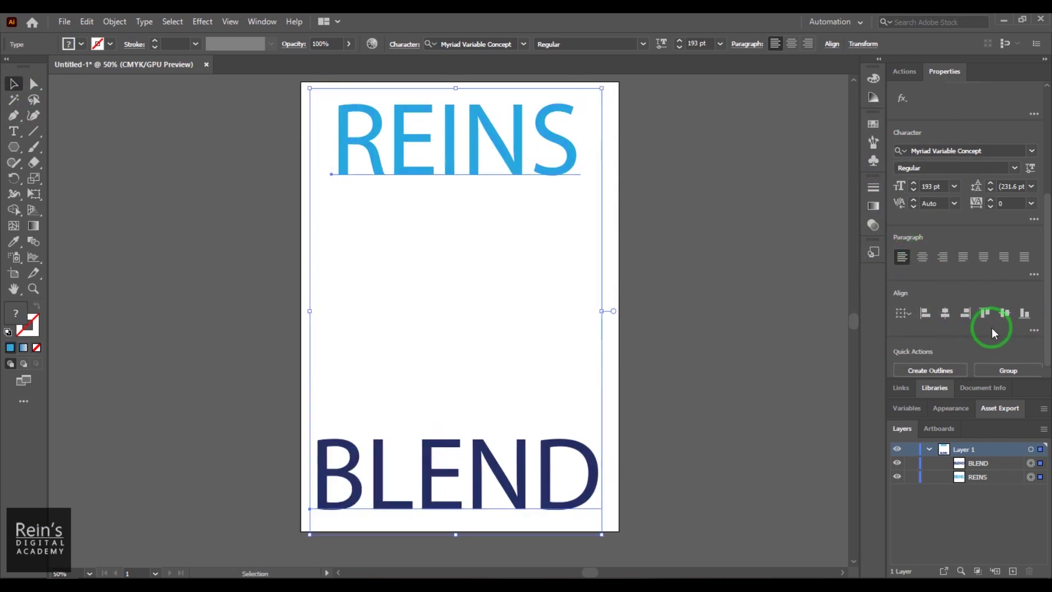
pyautogui.click(399, 225)
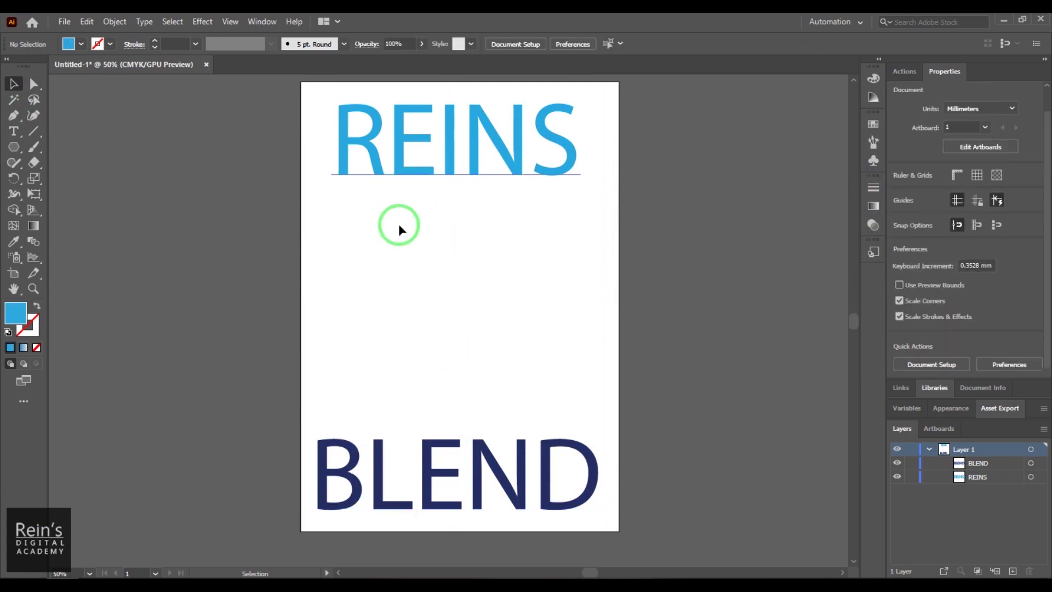
pyautogui.click(34, 241)
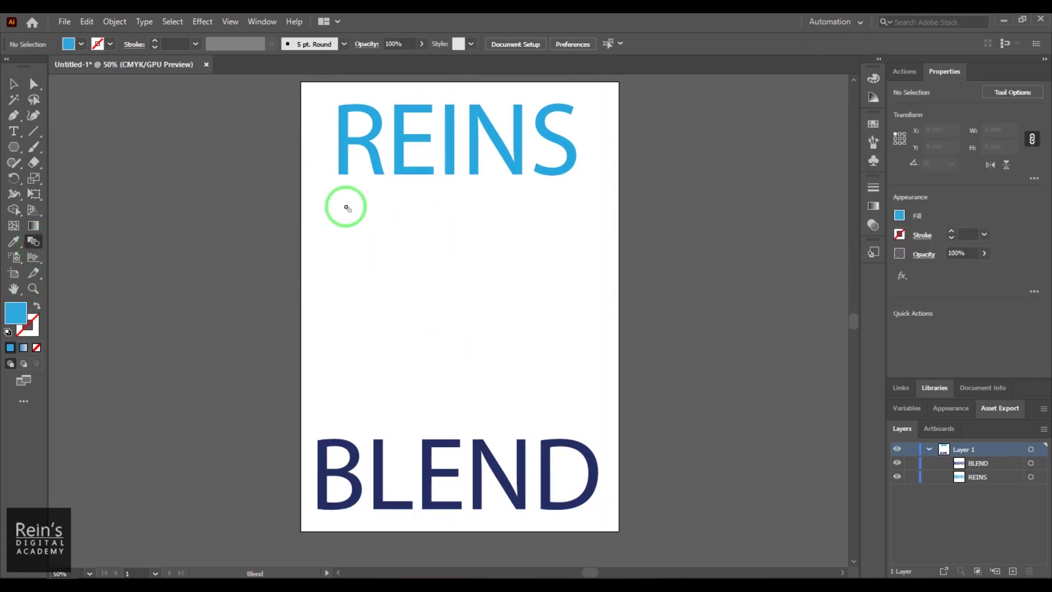
pyautogui.click(351, 452)
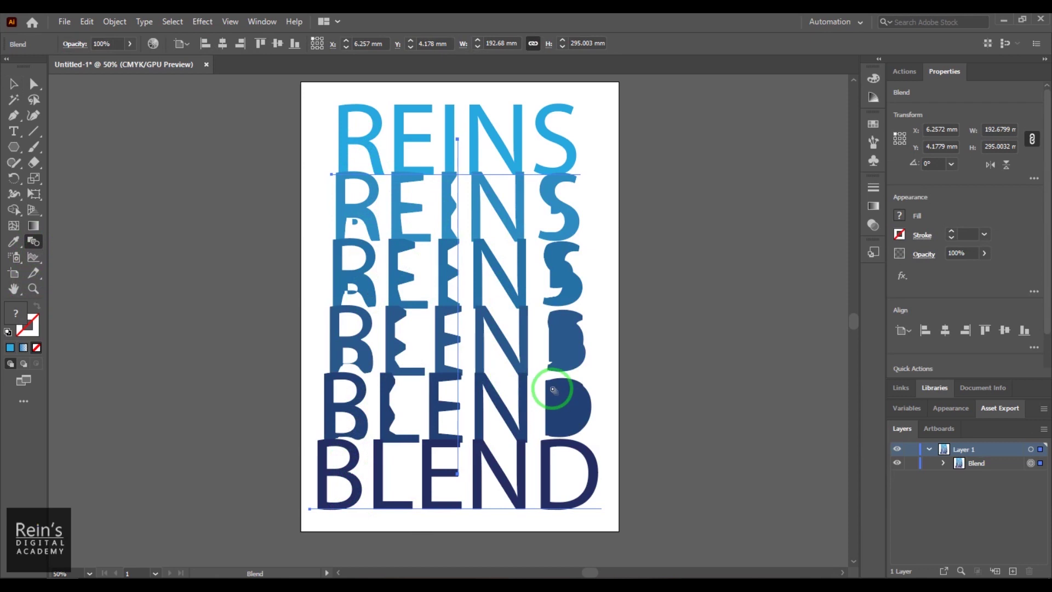
# Set the text blend's spacing to a Specified Distance of 19 mm with Align to Page orientation
pyautogui.doubleClick(38, 245)
pyautogui.click(735, 129)
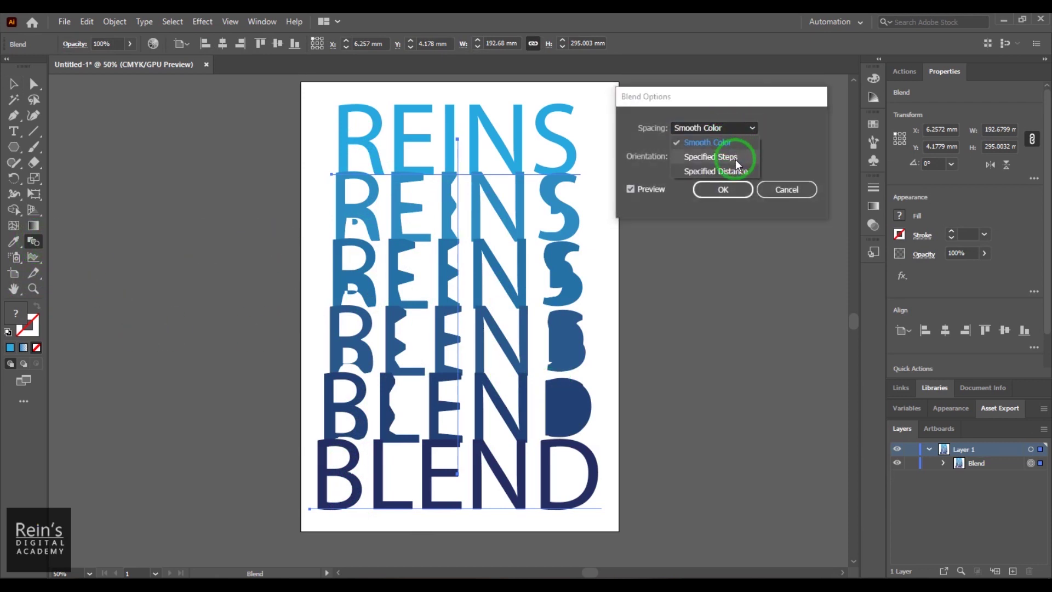
pyautogui.click(734, 171)
pyautogui.click(773, 127)
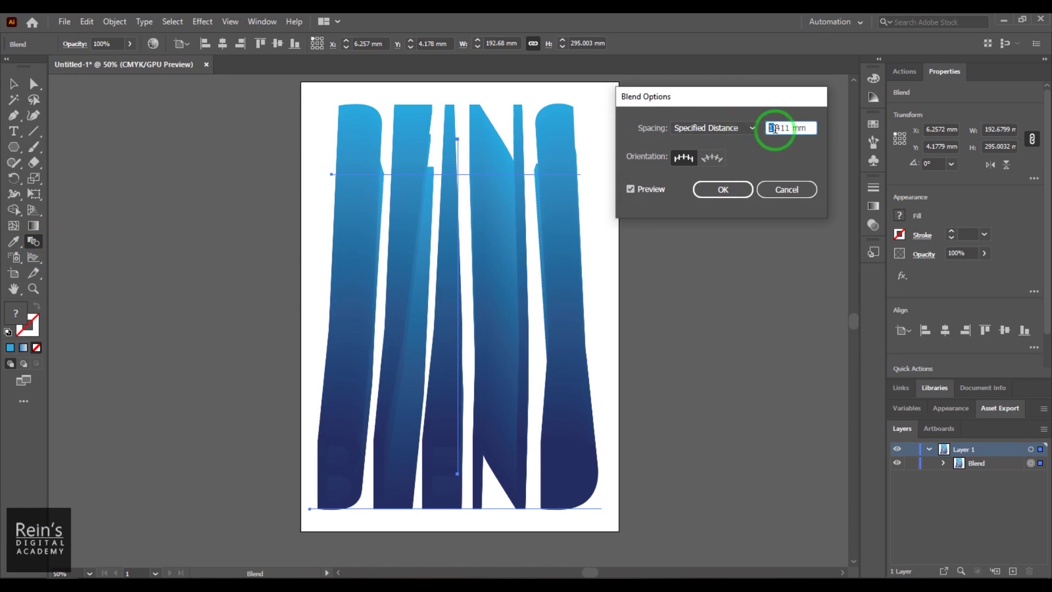
pyautogui.press('Up')
pyautogui.press('Up')
pyautogui.press('Up')
pyautogui.press('Up')
pyautogui.press('Up')
pyautogui.press('Up')
pyautogui.press('Up')
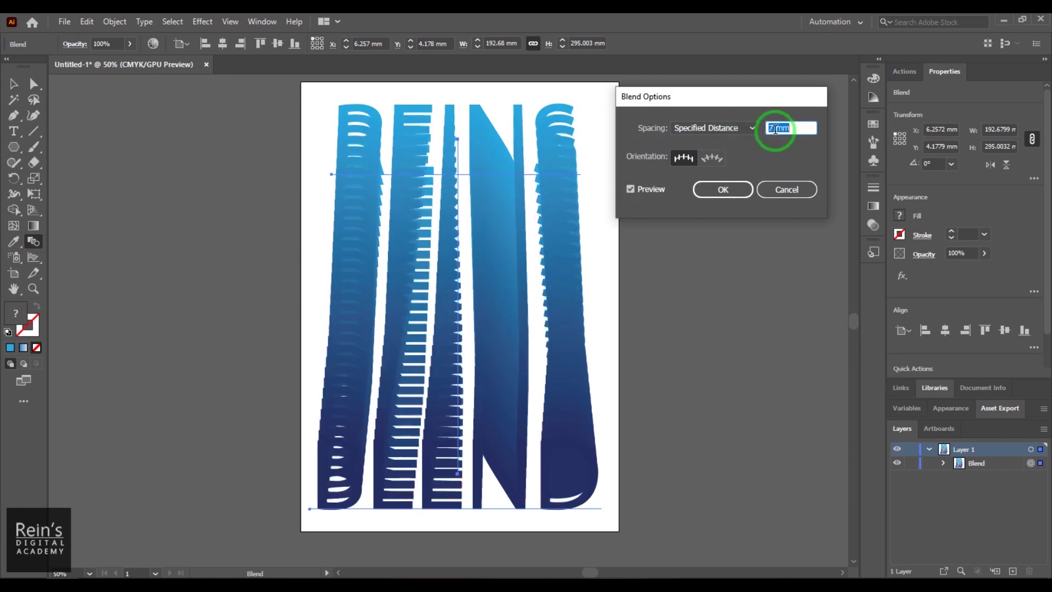
pyautogui.press('Up')
pyautogui.press('Up')
pyautogui.press('Up')
pyautogui.press('Up')
pyautogui.press('Up')
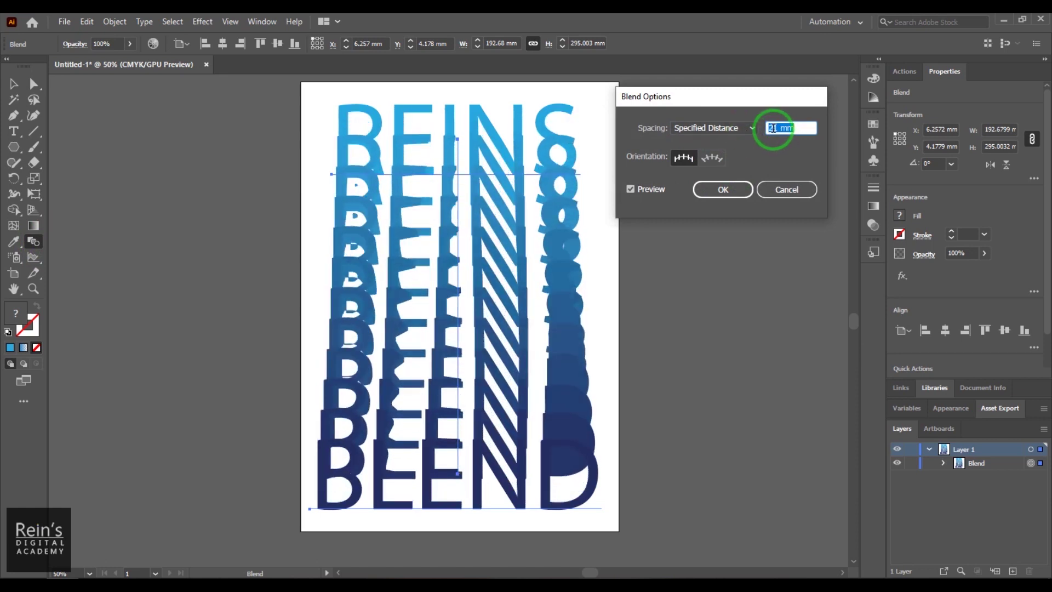
pyautogui.press('Up')
pyautogui.press('Up')
pyautogui.press('Up')
pyautogui.press('Up')
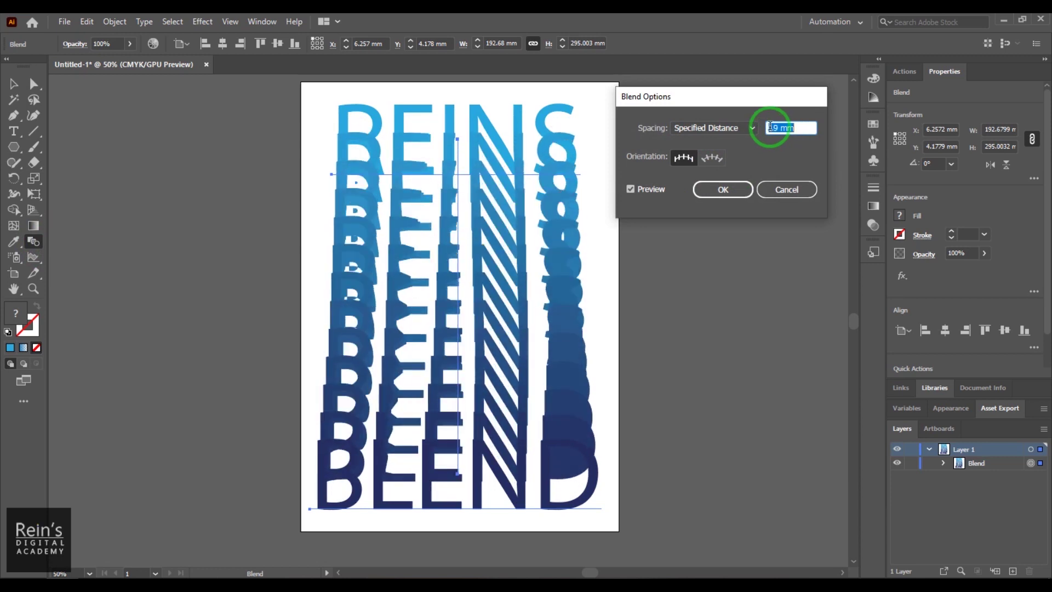
pyautogui.click(684, 157)
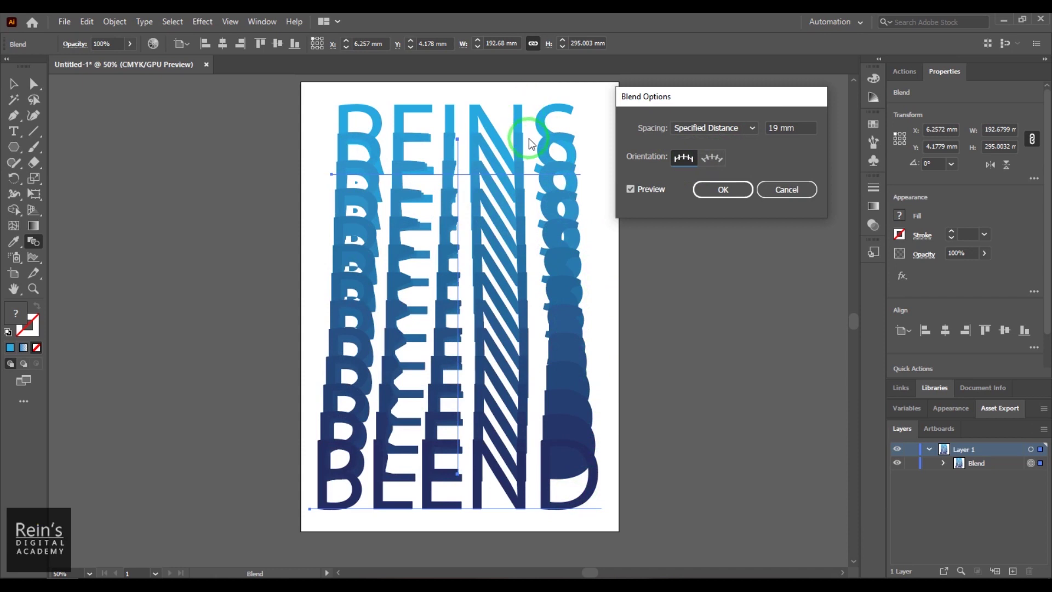
pyautogui.click(737, 194)
# Select the blended text and delete it to empty the artboard
pyautogui.click(13, 83)
pyautogui.click(590, 360)
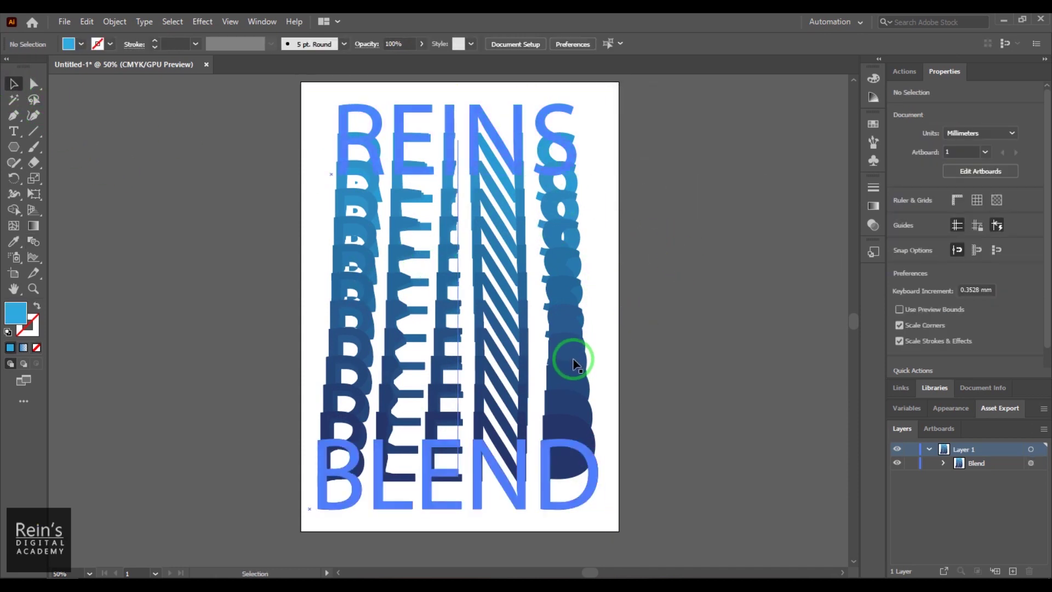
pyautogui.moveTo(582, 351); pyautogui.dragTo(570, 348)
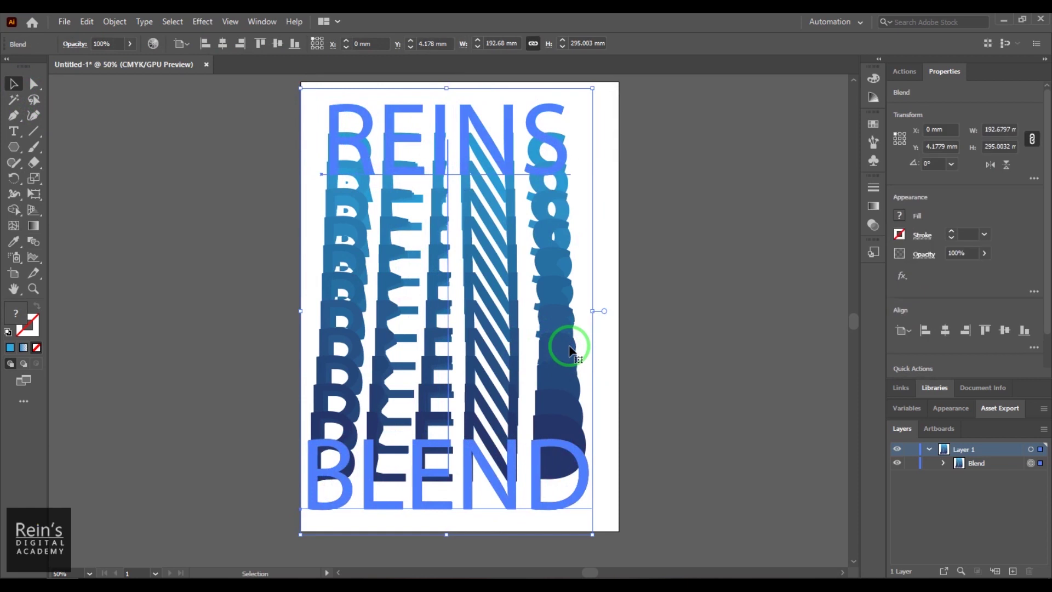
pyautogui.press('Delete')
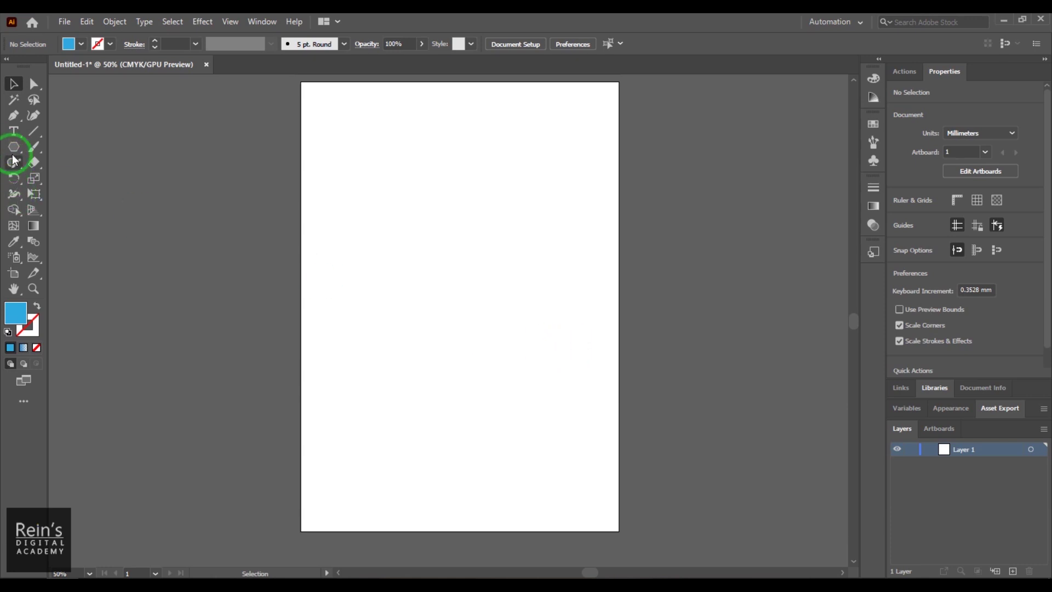
# Draw a 210 × 297 mm rectangle covering the artboard and give it a freeform gradient fill
pyautogui.moveTo(12, 147); pyautogui.dragTo(82, 145)
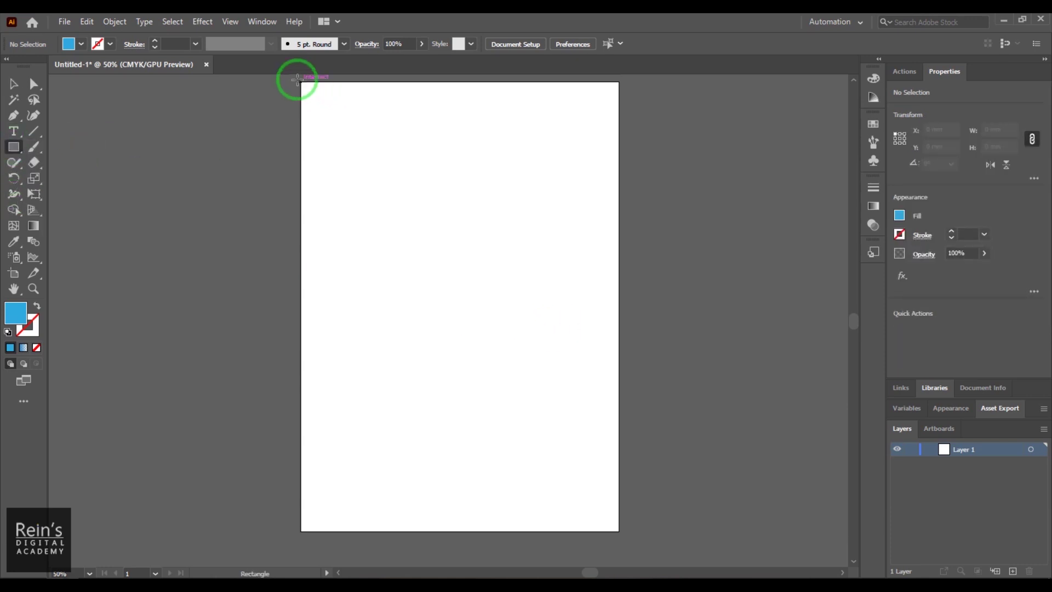
pyautogui.moveTo(301, 81); pyautogui.dragTo(619, 531)
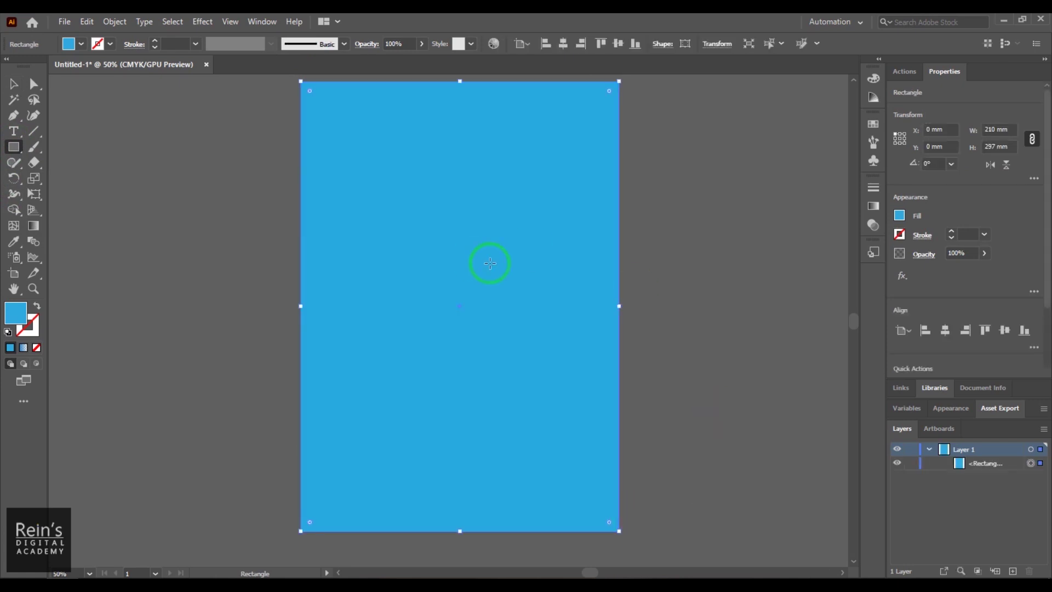
pyautogui.click(874, 205)
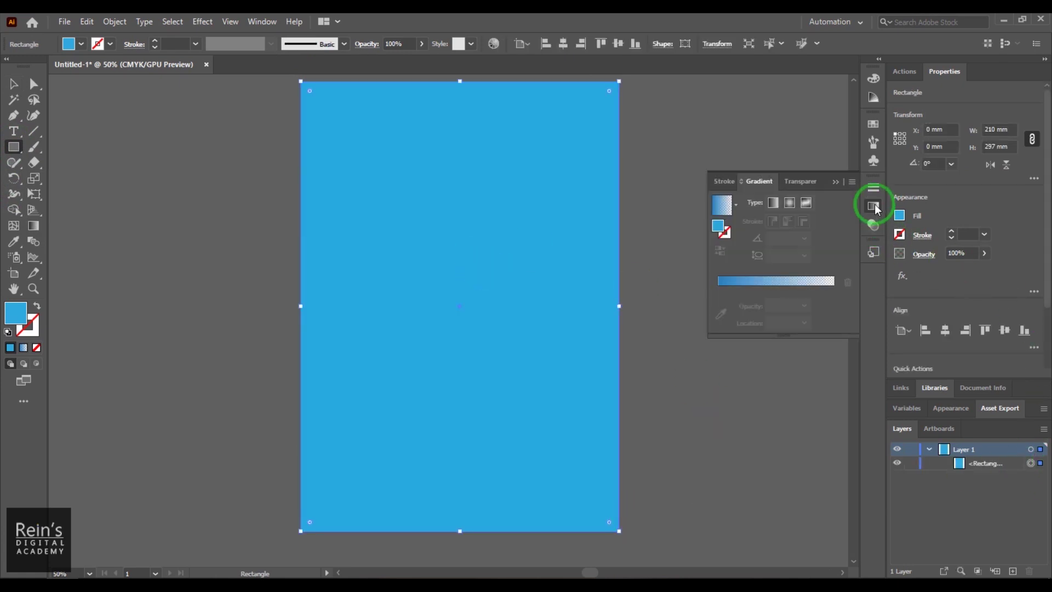
pyautogui.click(806, 204)
# Recolour the freeform gradient's upper-left stop light blue and its upper-right stop dark blue
pyautogui.click(331, 127)
pyautogui.doubleClick(332, 127)
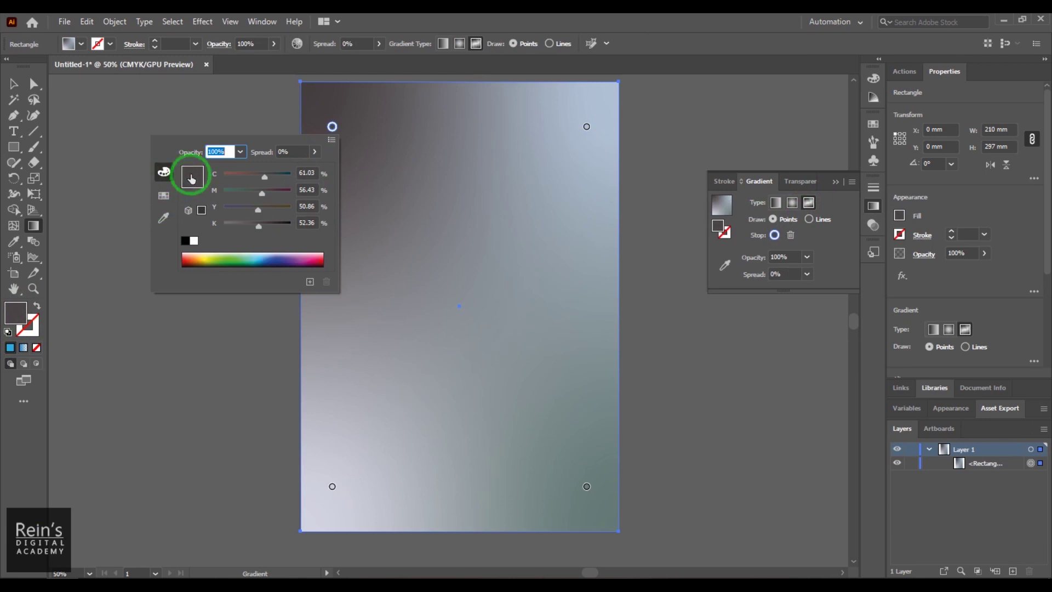
pyautogui.click(271, 259)
pyautogui.moveTo(266, 257); pyautogui.dragTo(273, 253)
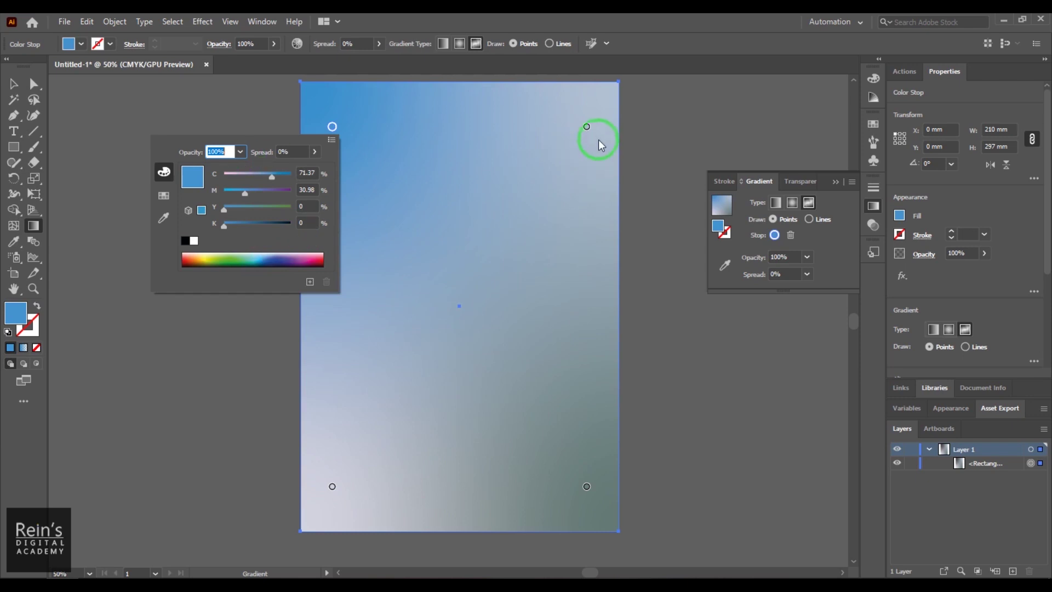
pyautogui.click(587, 127)
pyautogui.doubleClick(587, 127)
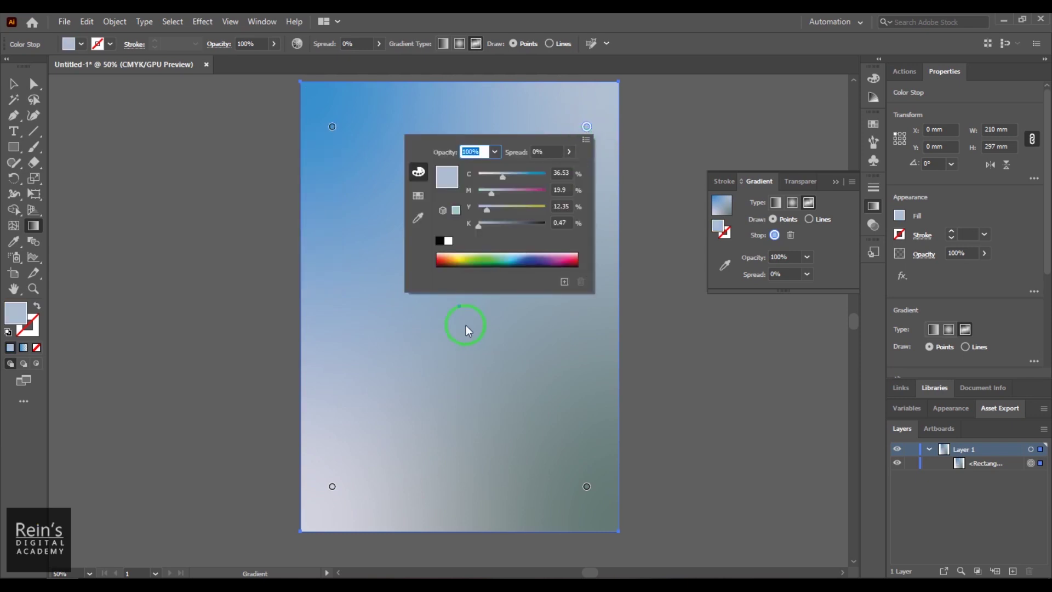
pyautogui.click(520, 258)
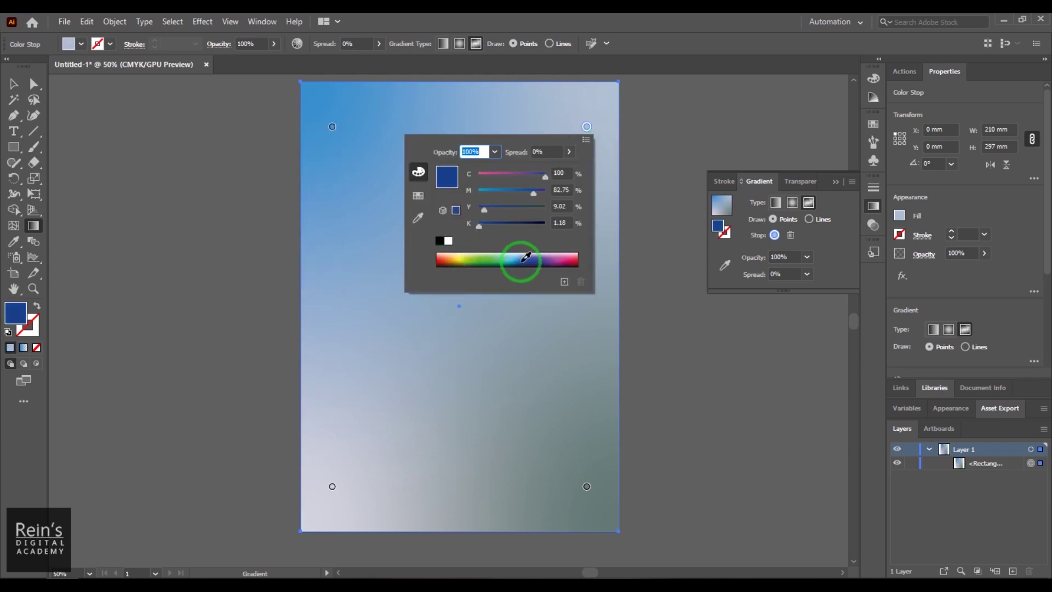
# Recolour the freeform gradient's lower-left stop dark blue and its lower-right stop very dark navy, and deselect the rectangle
pyautogui.click(332, 486)
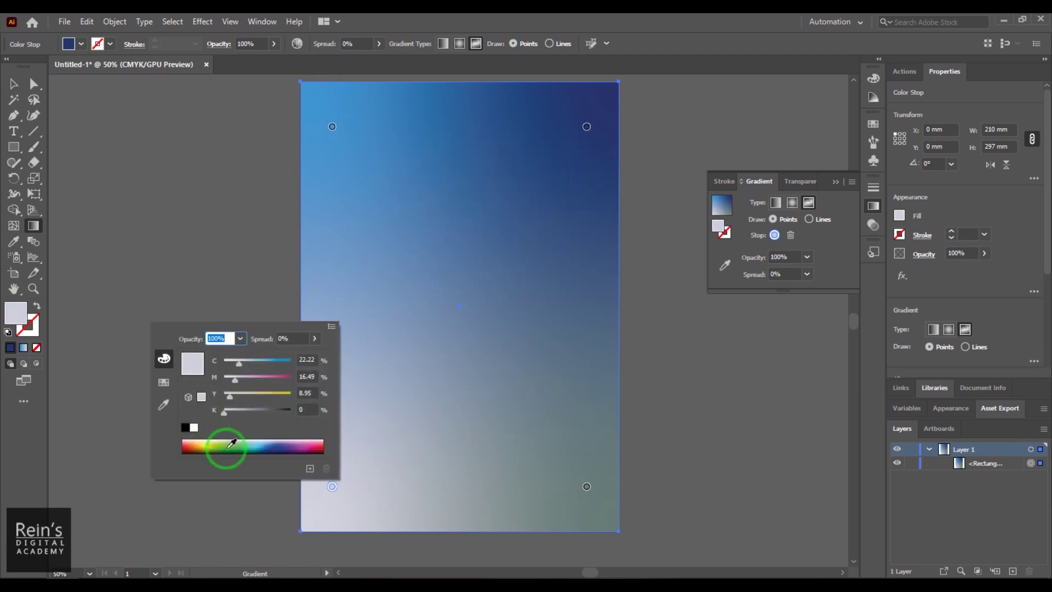
pyautogui.click(268, 444)
pyautogui.click(333, 203)
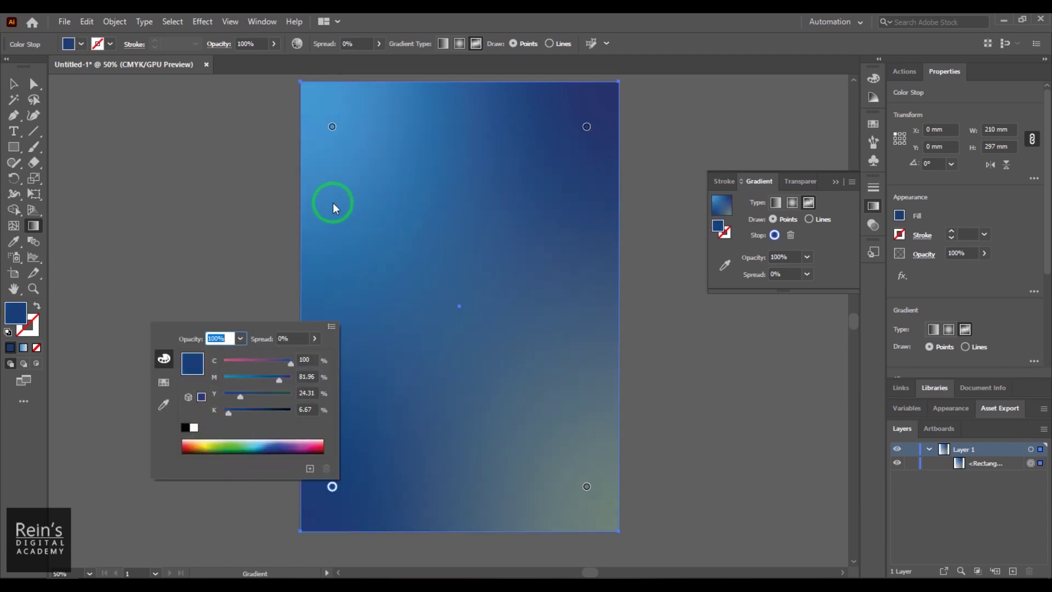
pyautogui.click(587, 487)
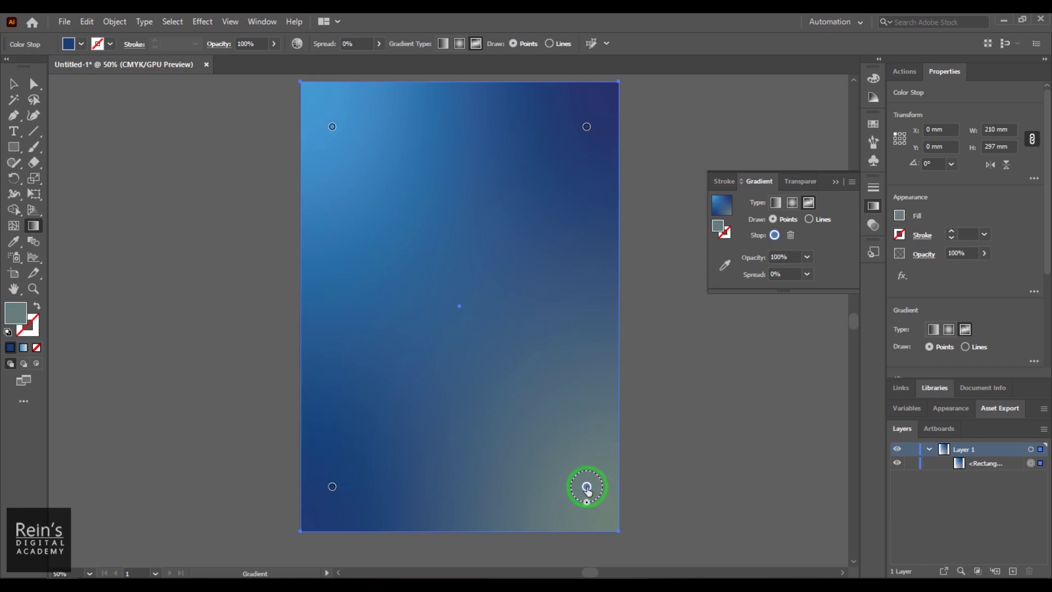
pyautogui.doubleClick(587, 486)
pyautogui.moveTo(512, 445); pyautogui.dragTo(529, 447)
pyautogui.click(671, 419)
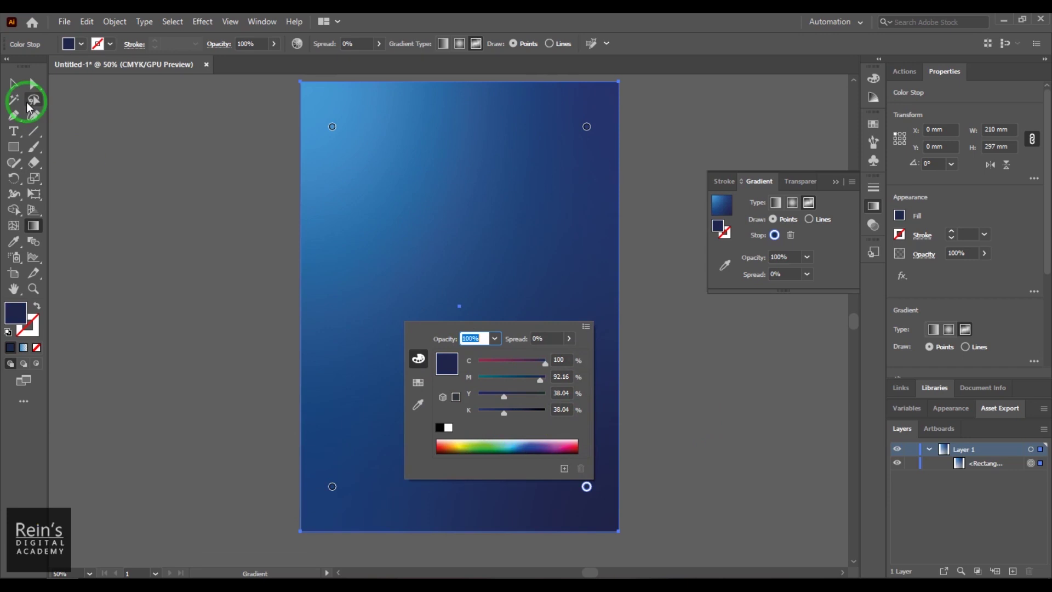
pyautogui.click(16, 85)
pyautogui.click(13, 85)
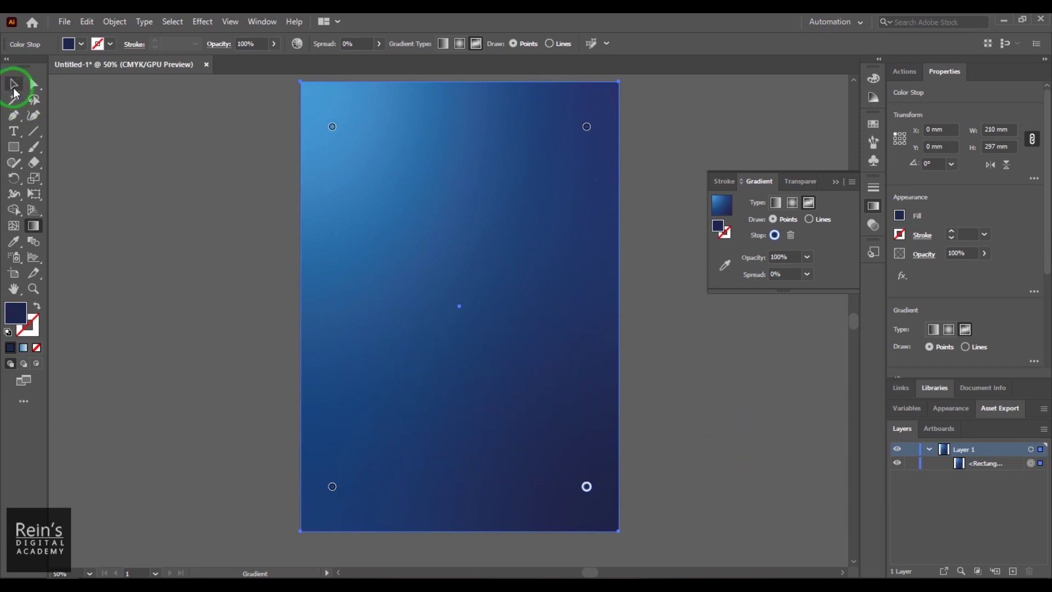
pyautogui.click(718, 397)
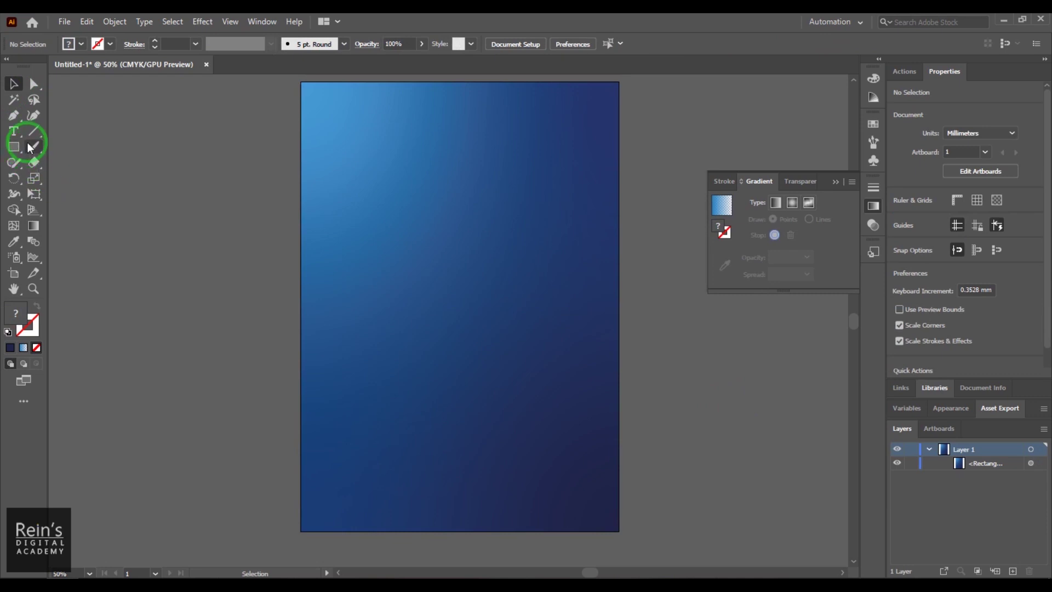
# Draw an open wavy path about 238 mm wide and 33 mm high across the upper artboard, extending past both side edges
pyautogui.click(15, 117)
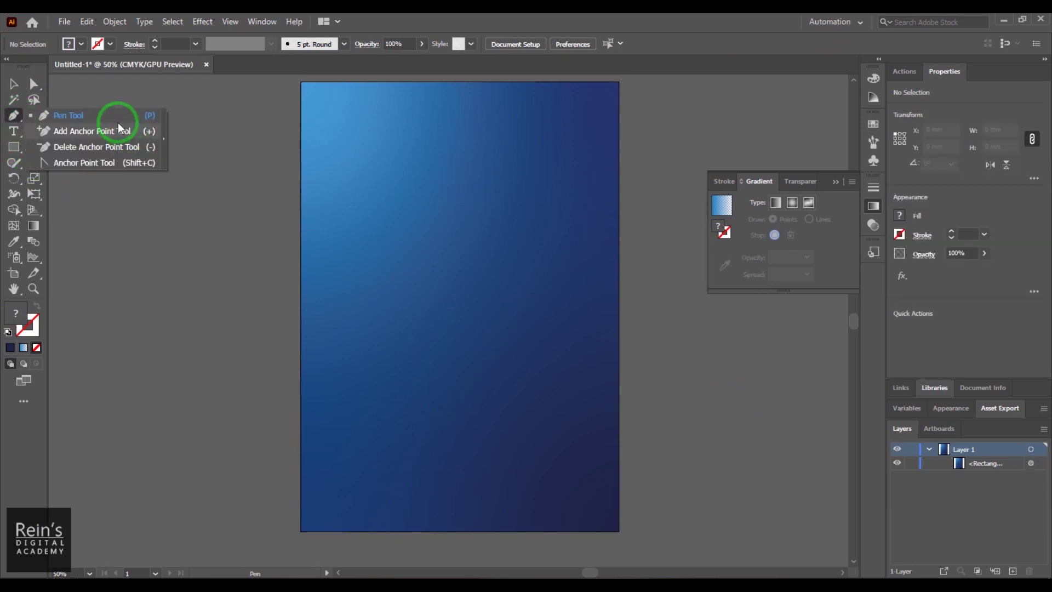
pyautogui.click(285, 124)
pyautogui.moveTo(376, 103); pyautogui.dragTo(392, 106)
pyautogui.moveTo(504, 136); pyautogui.dragTo(563, 134)
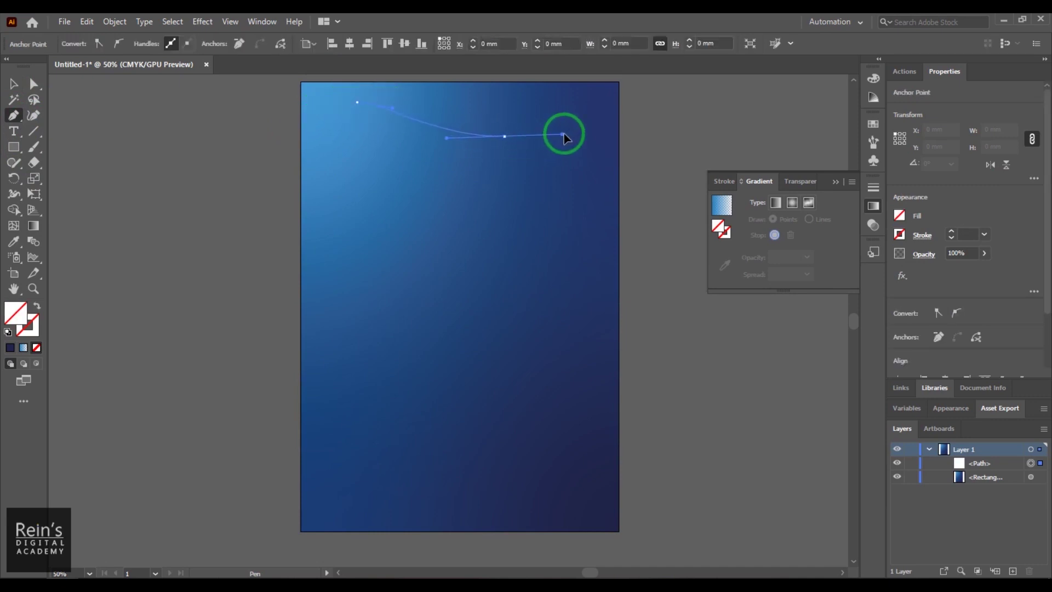
pyautogui.click(646, 87)
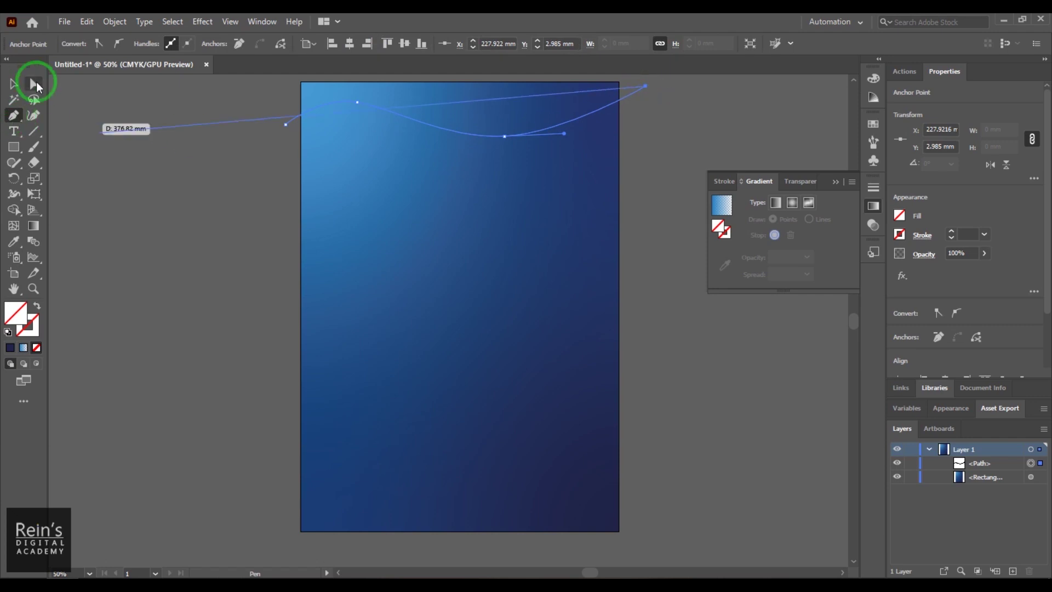
pyautogui.click(14, 84)
pyautogui.click(548, 134)
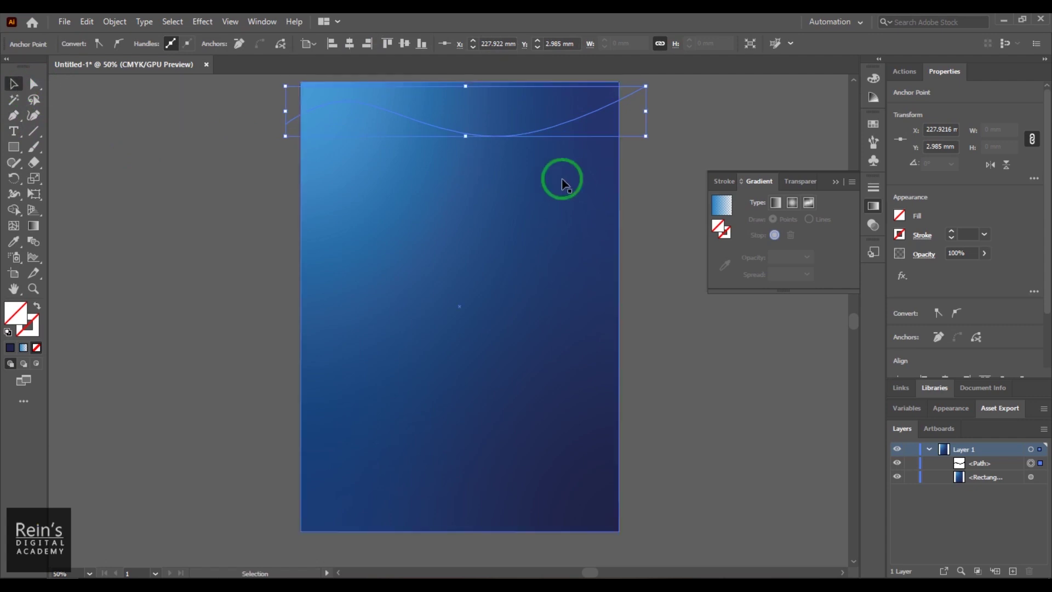
pyautogui.click(108, 195)
# Give the wavy path a stroke with the blue fading gradient swatch at 8 pt weight, and keep the path selected
pyautogui.click(290, 118)
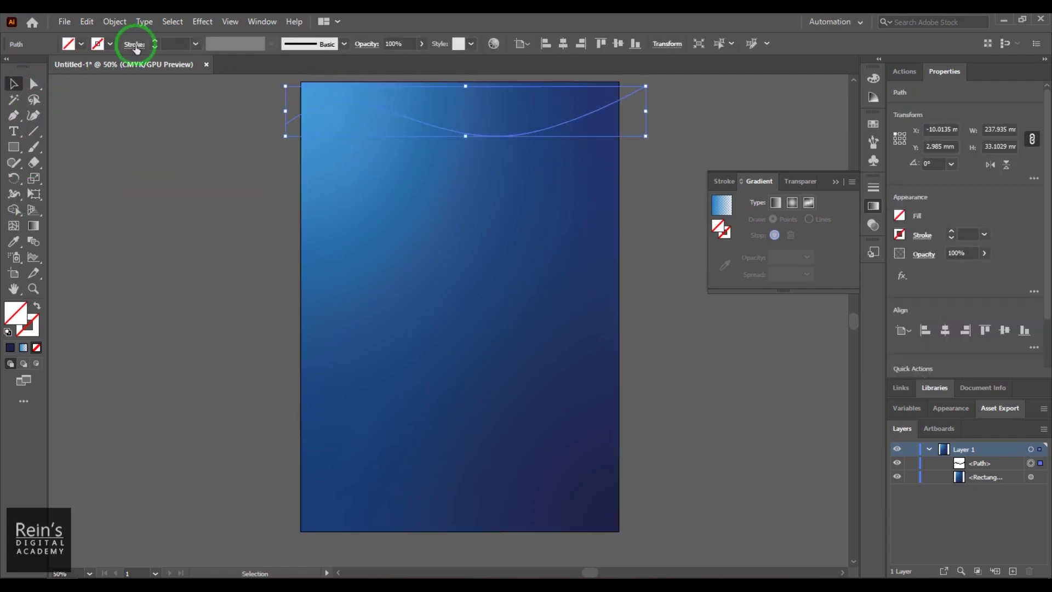
pyautogui.click(110, 45)
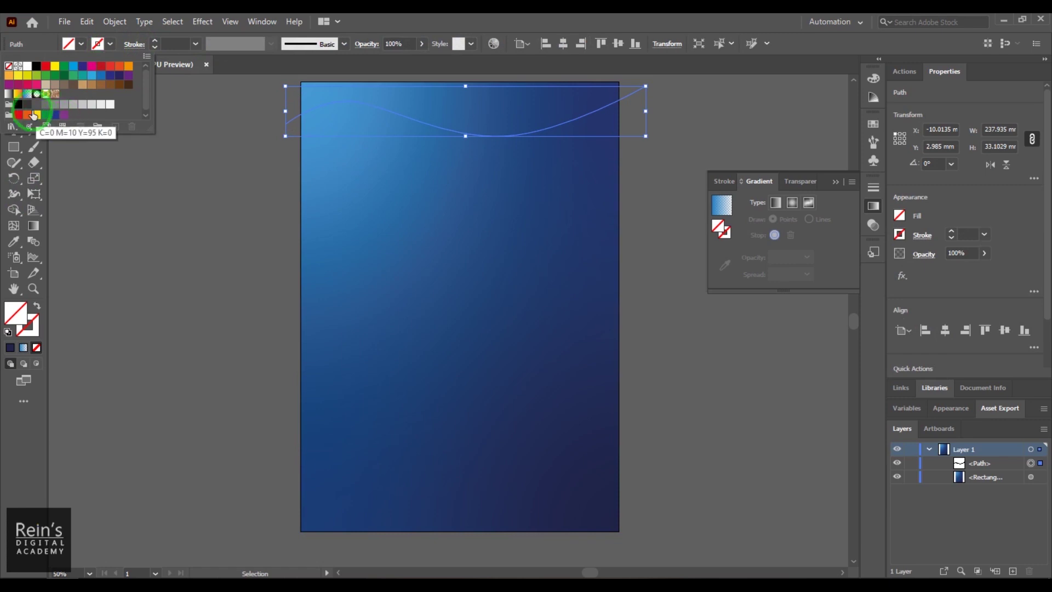
pyautogui.click(27, 94)
pyautogui.click(164, 43)
pyautogui.write('5')
pyautogui.press('Return')
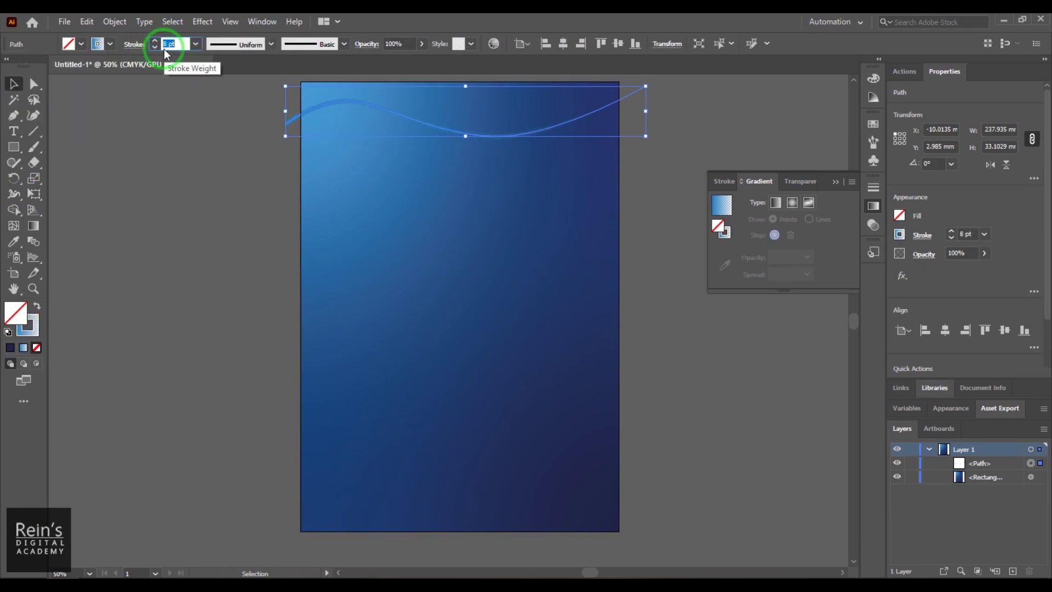
pyautogui.write('8')
pyautogui.click(198, 200)
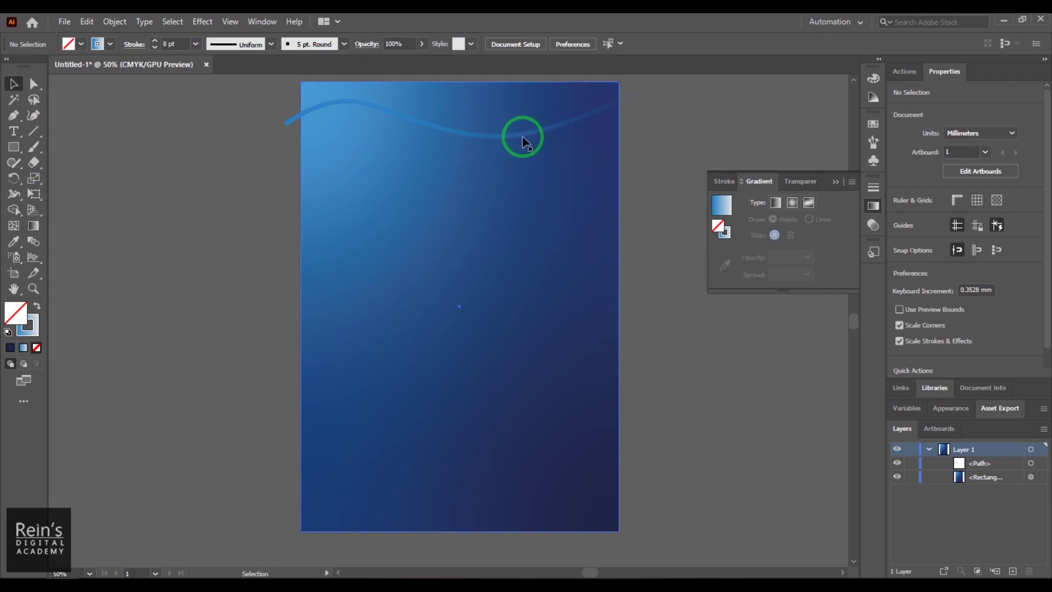
pyautogui.click(521, 139)
pyautogui.click(288, 125)
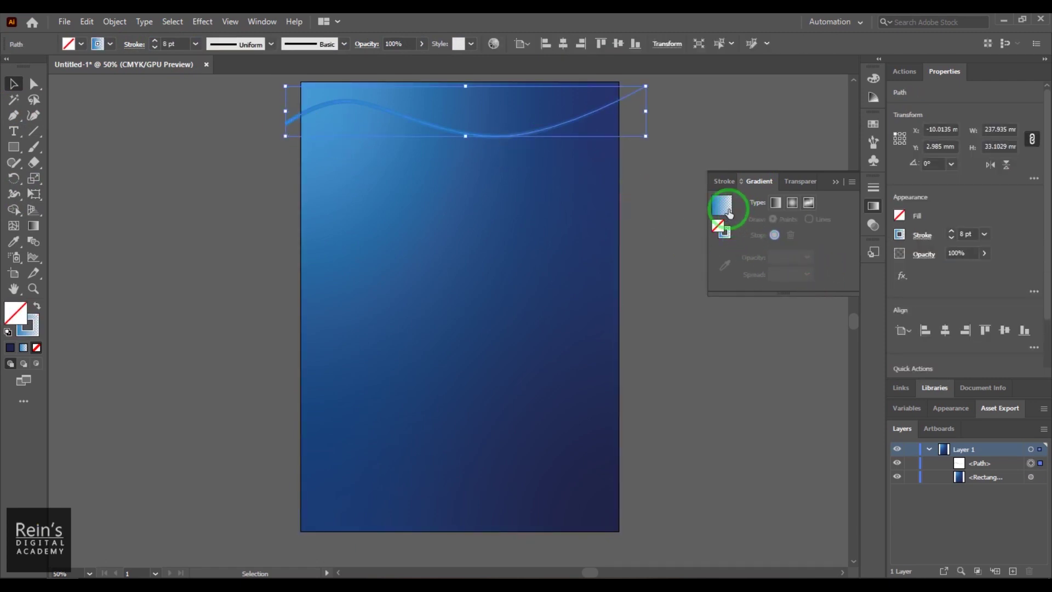
# Try a linear gradient fill on the wavy path, and set its fill back to none
pyautogui.click(775, 203)
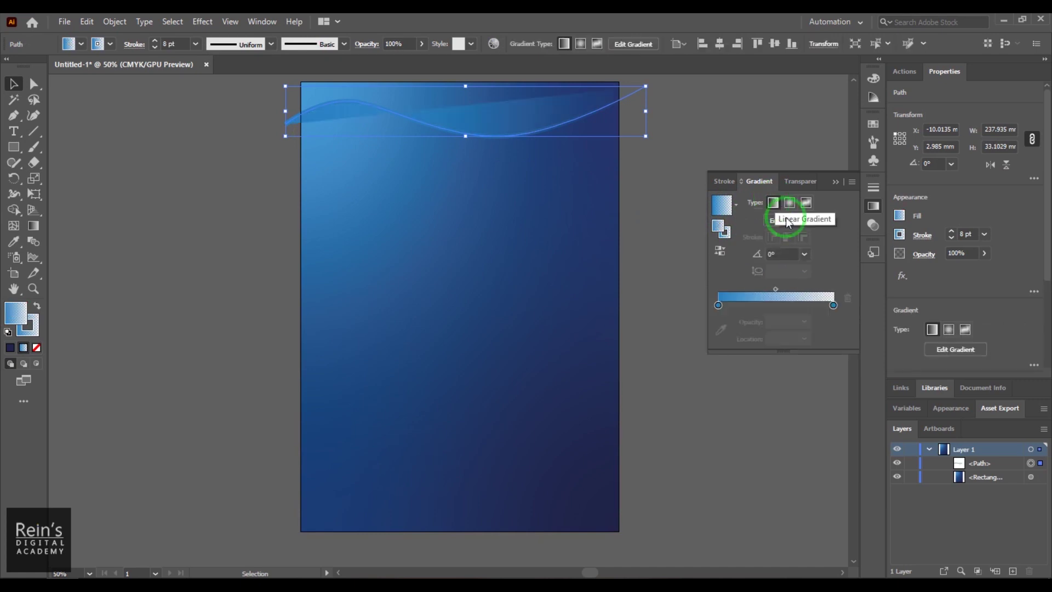
pyautogui.doubleClick(718, 231)
pyautogui.click(872, 183)
pyautogui.click(730, 206)
pyautogui.doubleClick(719, 227)
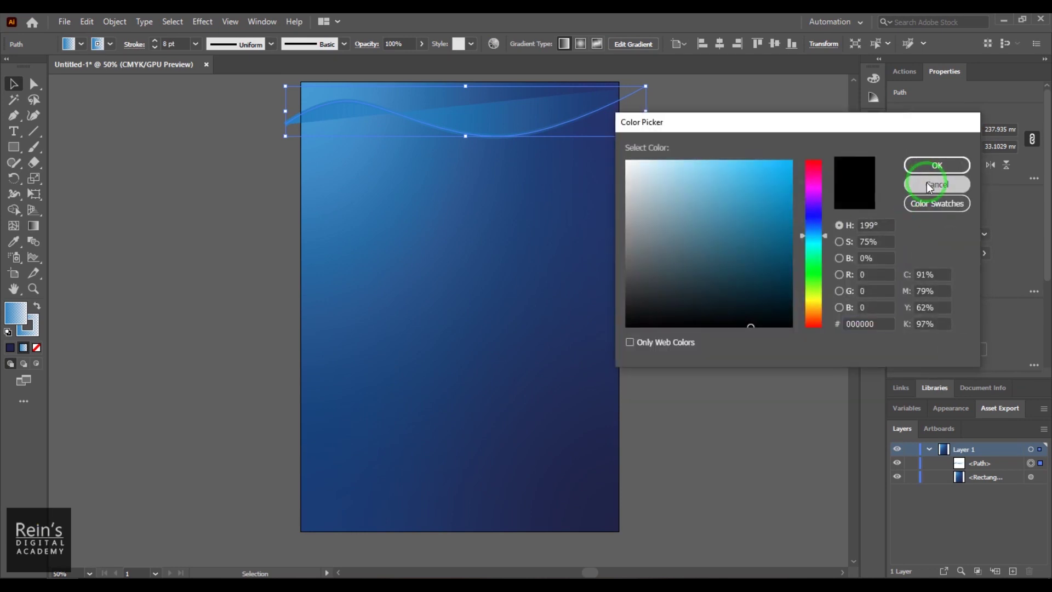
pyautogui.click(937, 184)
pyautogui.click(738, 205)
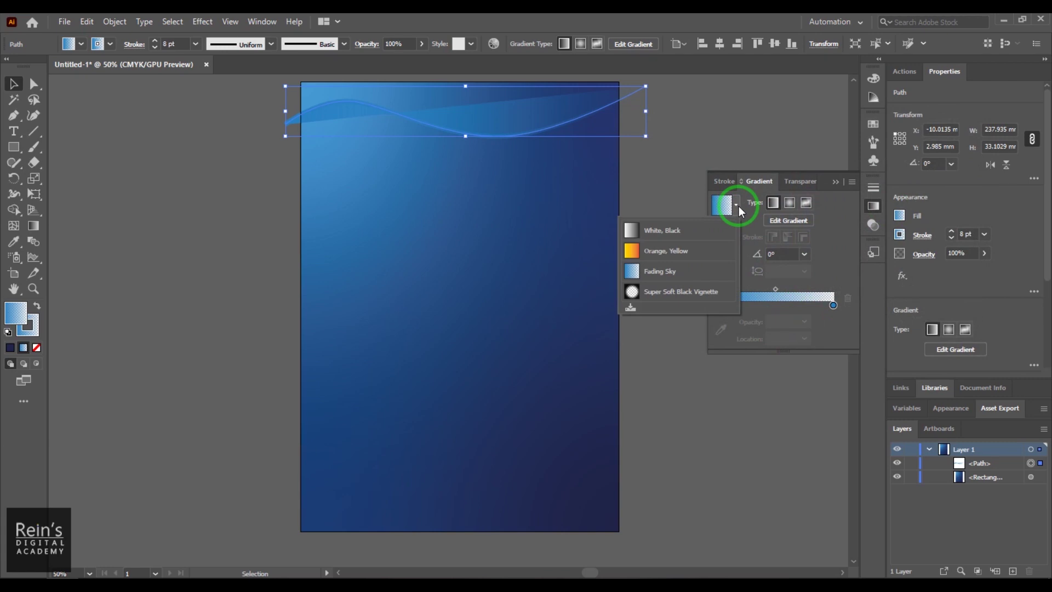
pyautogui.click(753, 225)
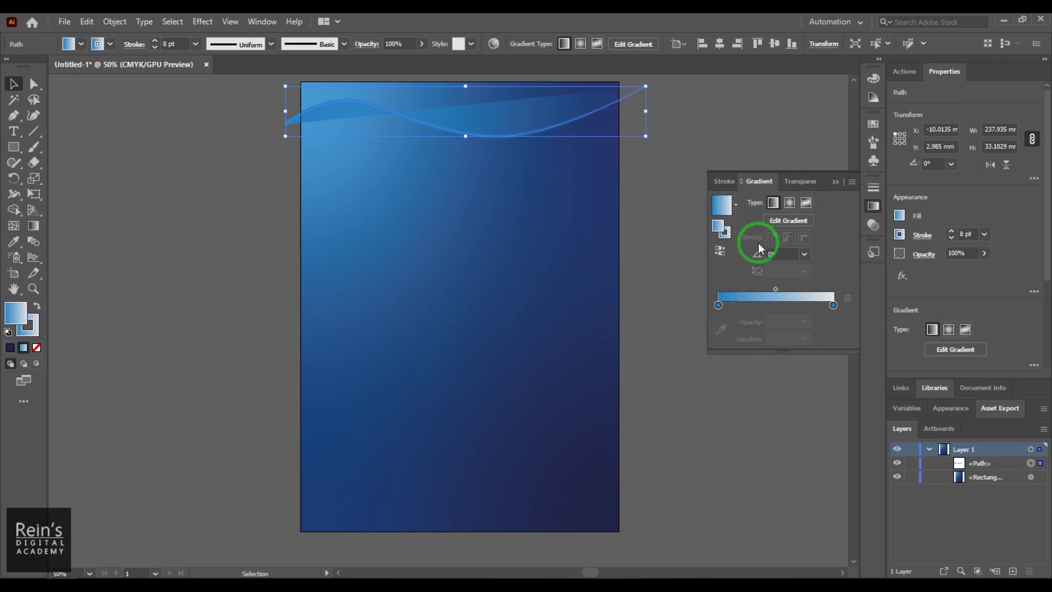
pyautogui.click(725, 234)
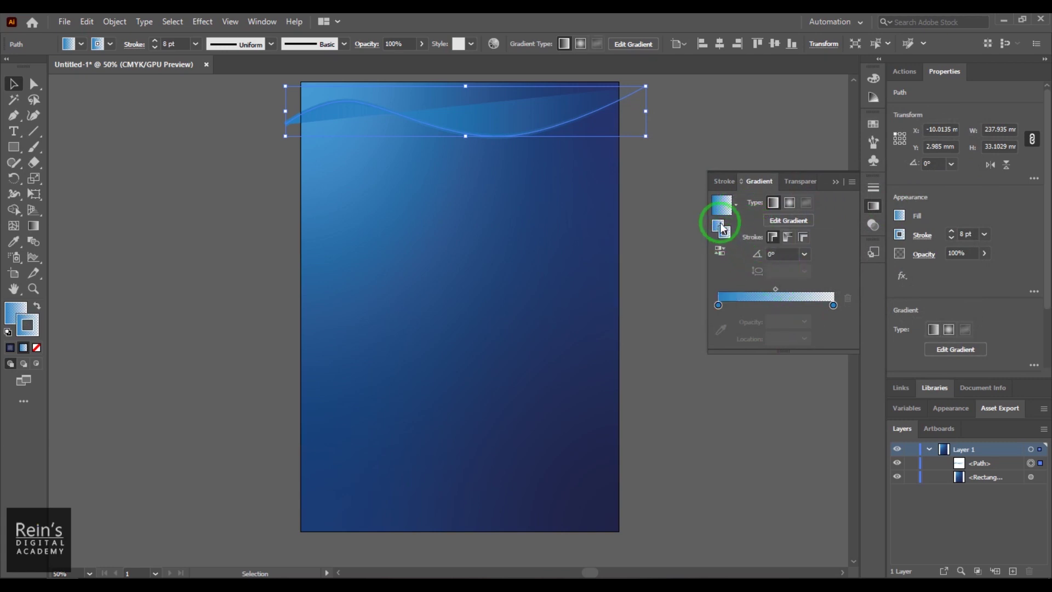
pyautogui.click(721, 225)
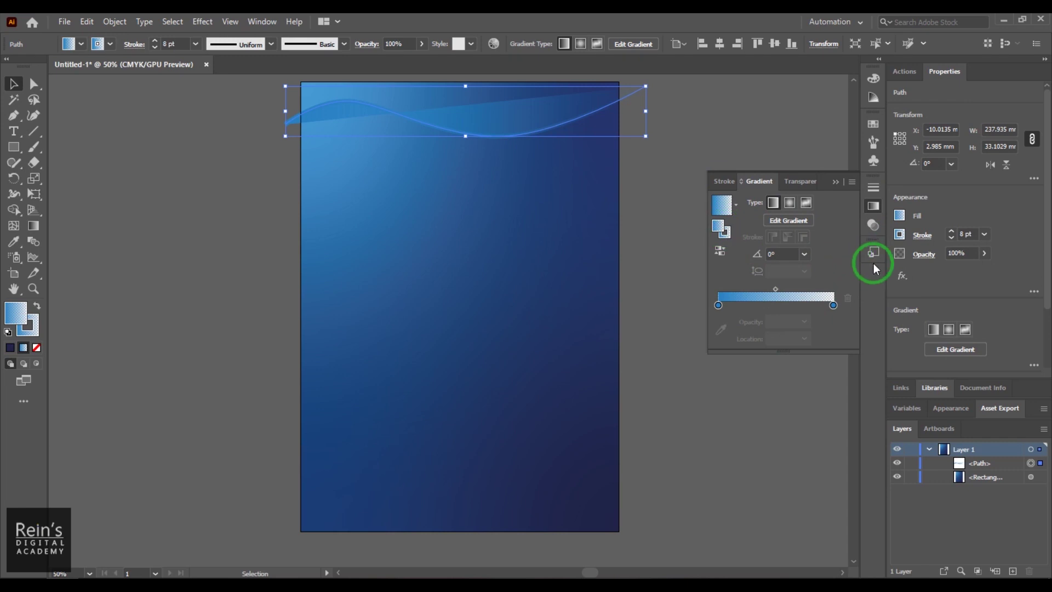
pyautogui.click(875, 126)
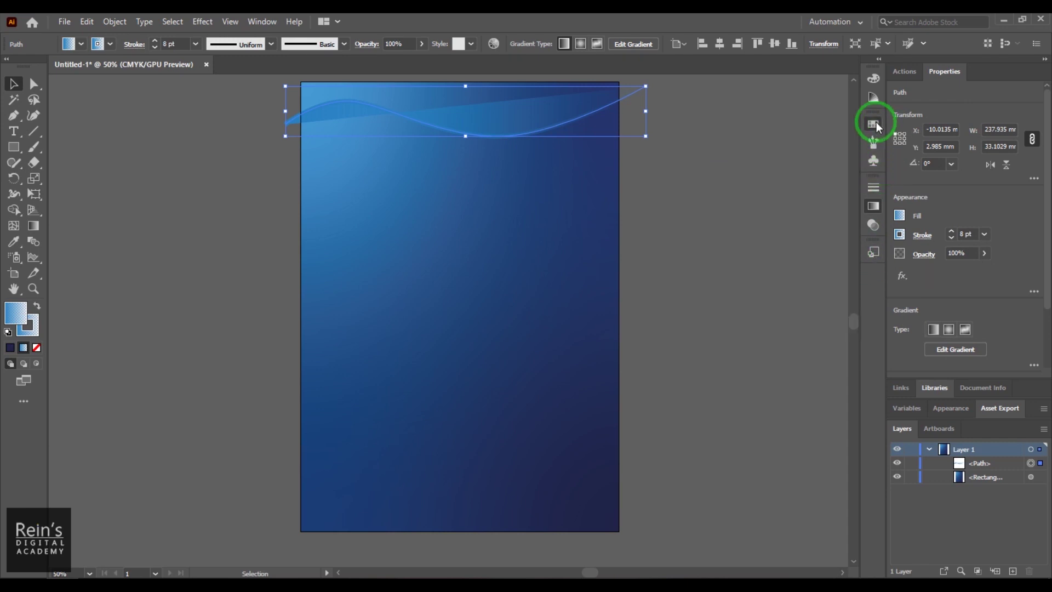
pyautogui.click(709, 160)
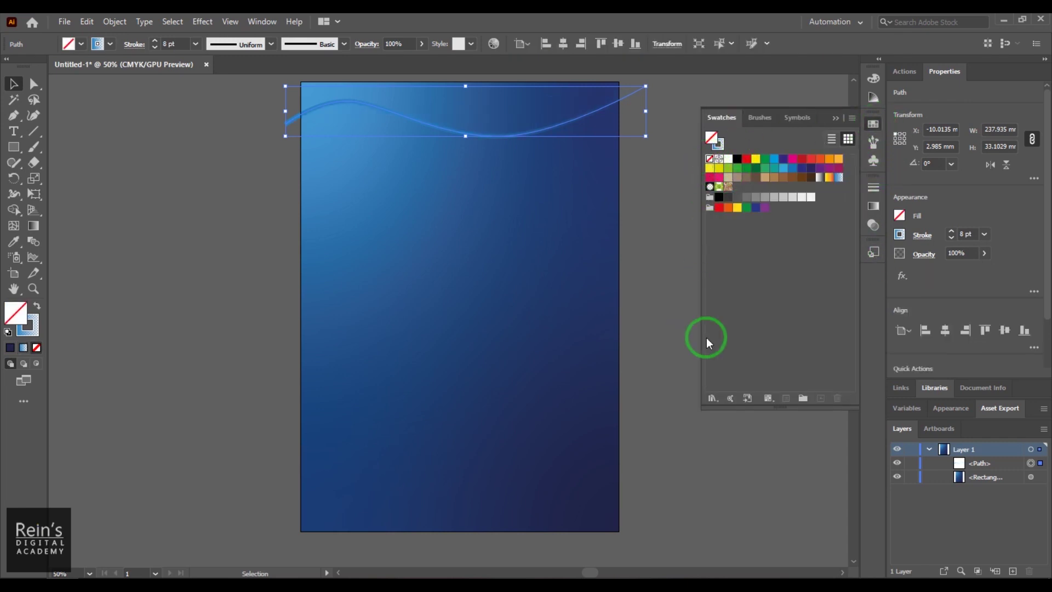
pyautogui.click(798, 419)
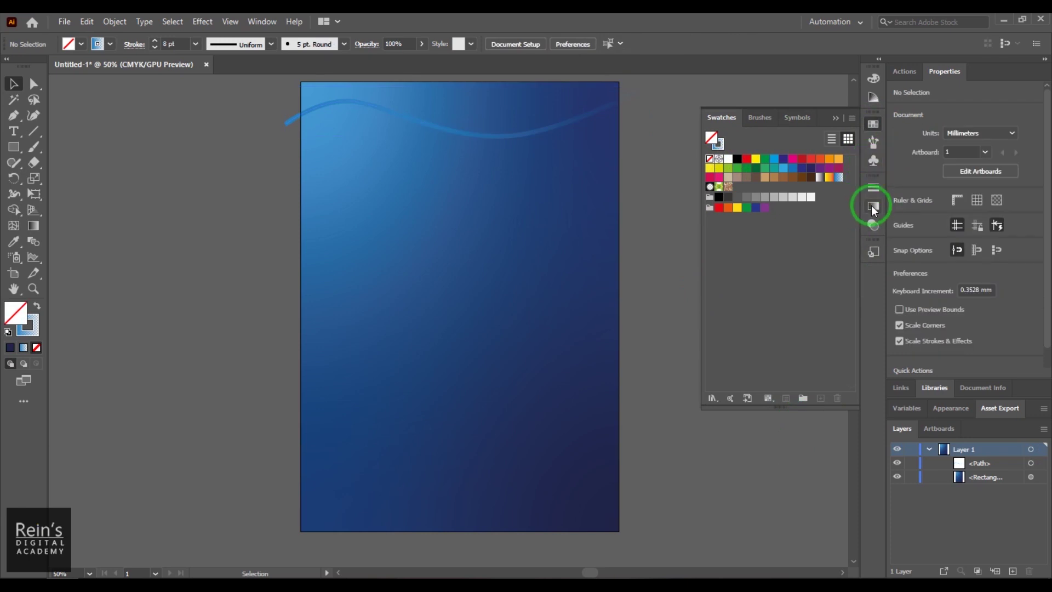
pyautogui.click(872, 206)
pyautogui.click(737, 206)
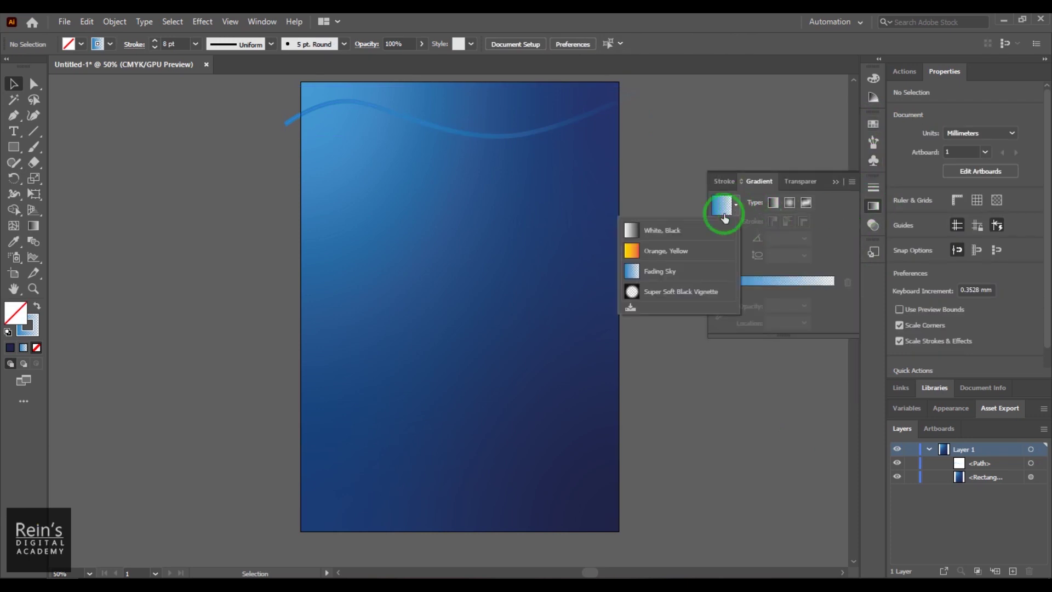
pyautogui.click(672, 251)
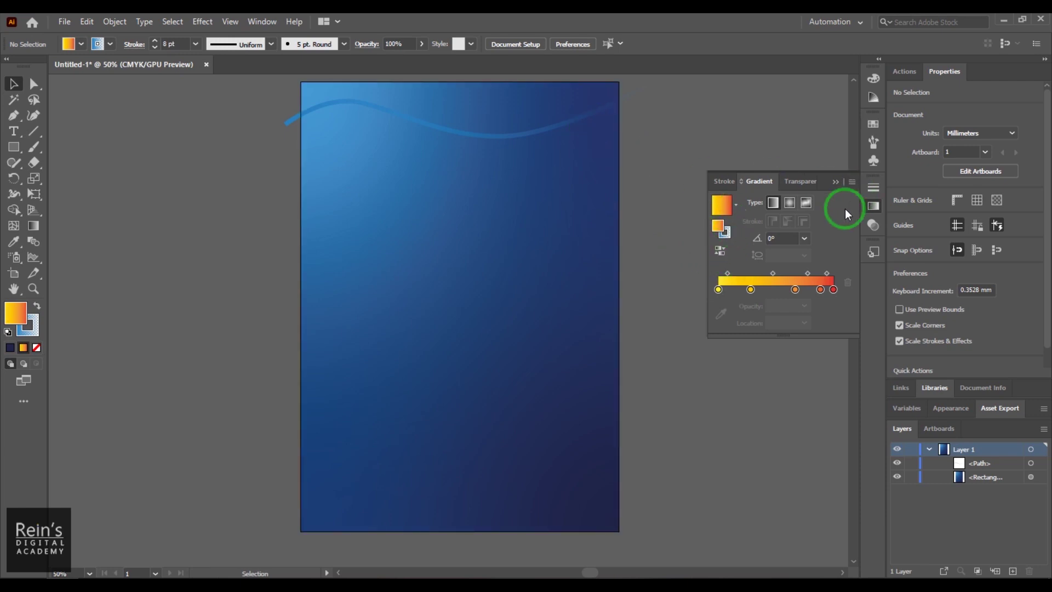
pyautogui.click(729, 234)
pyautogui.click(729, 236)
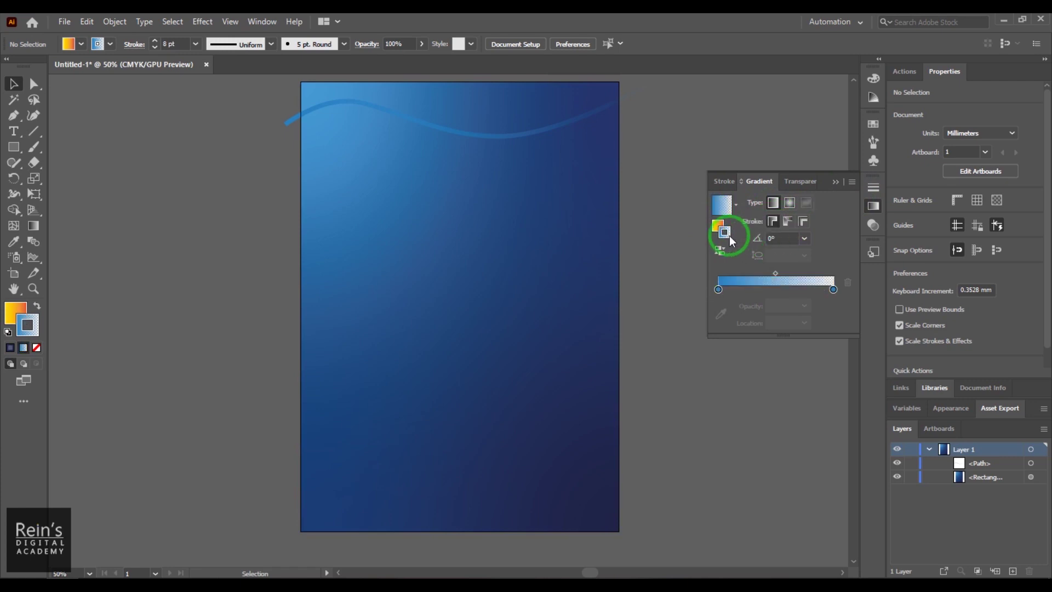
pyautogui.doubleClick(729, 235)
pyautogui.click(962, 186)
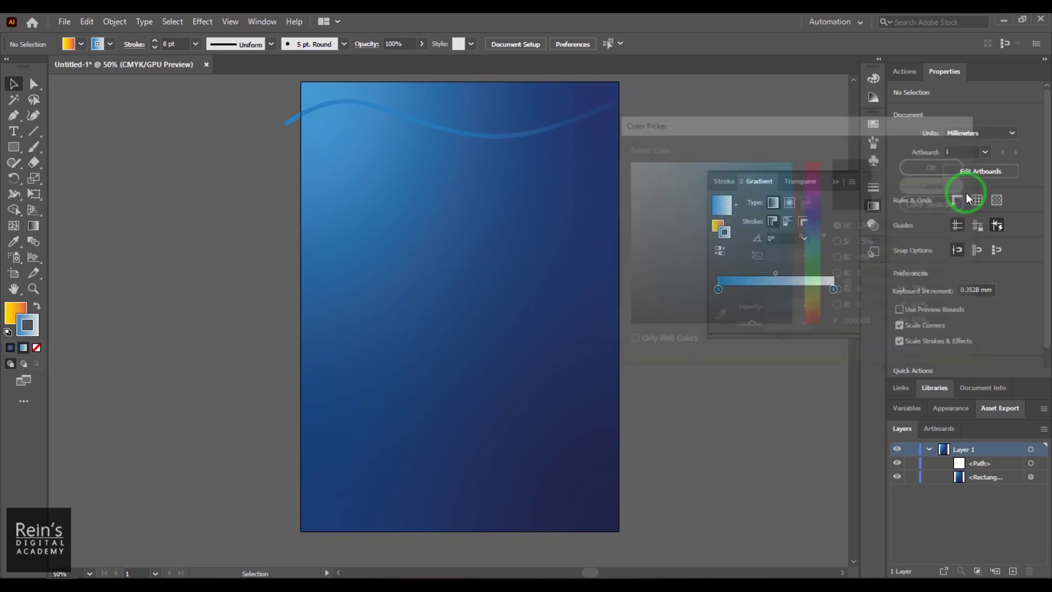
pyautogui.click(873, 124)
pyautogui.click(828, 177)
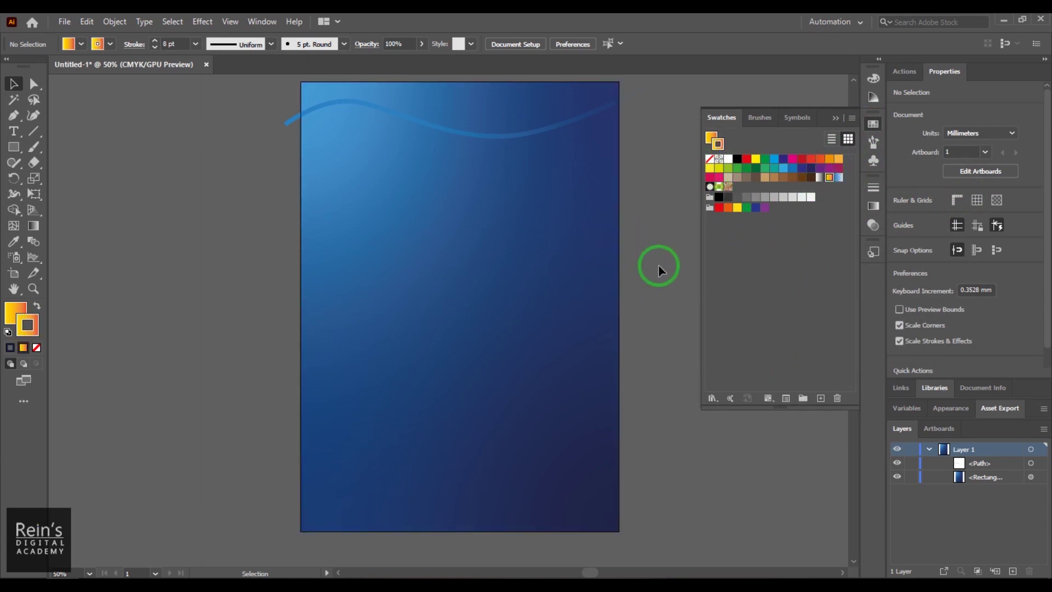
pyautogui.doubleClick(825, 178)
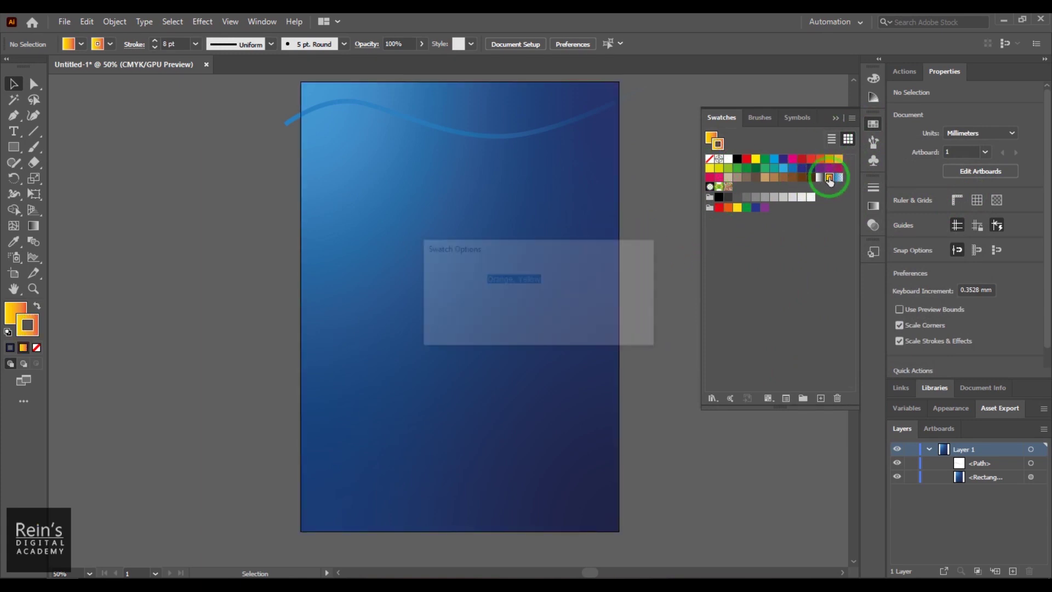
pyautogui.click(618, 320)
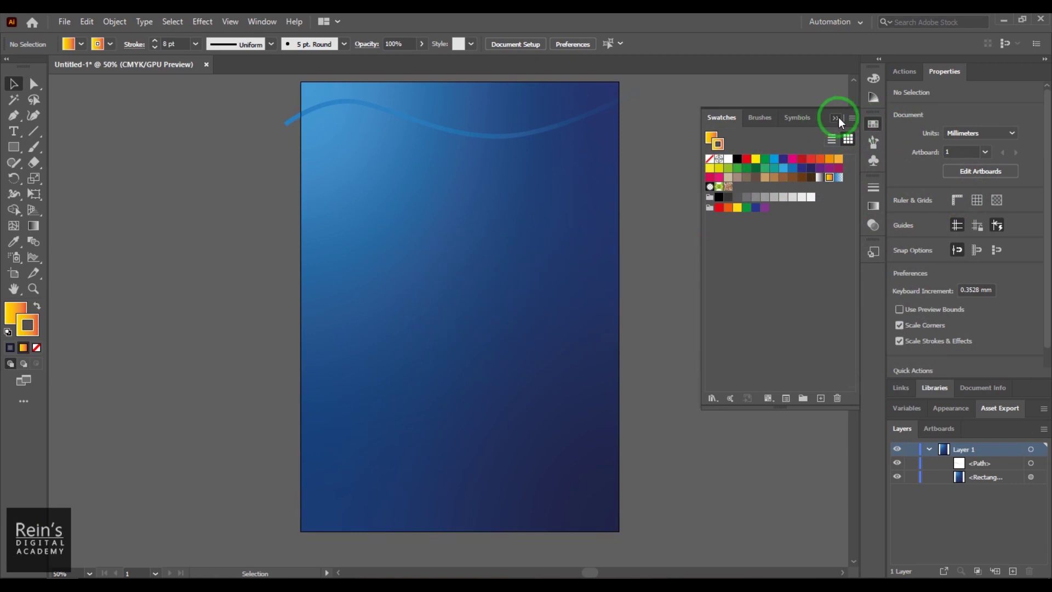
pyautogui.click(837, 118)
pyautogui.click(873, 206)
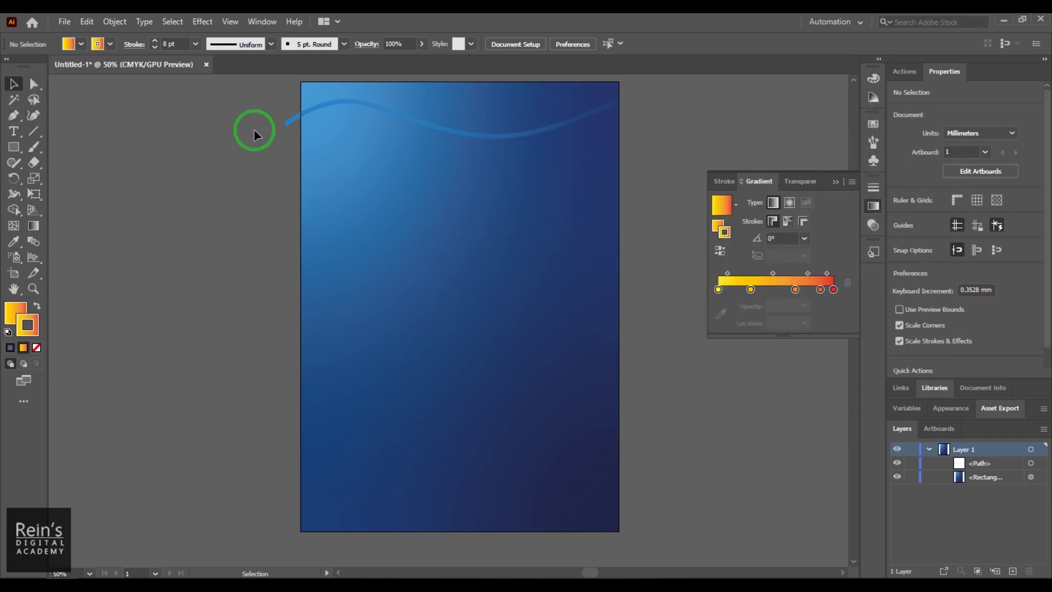
# Select the wavy path and recolour the starting stop of its stroke gradient a lighter blue
pyautogui.click(290, 126)
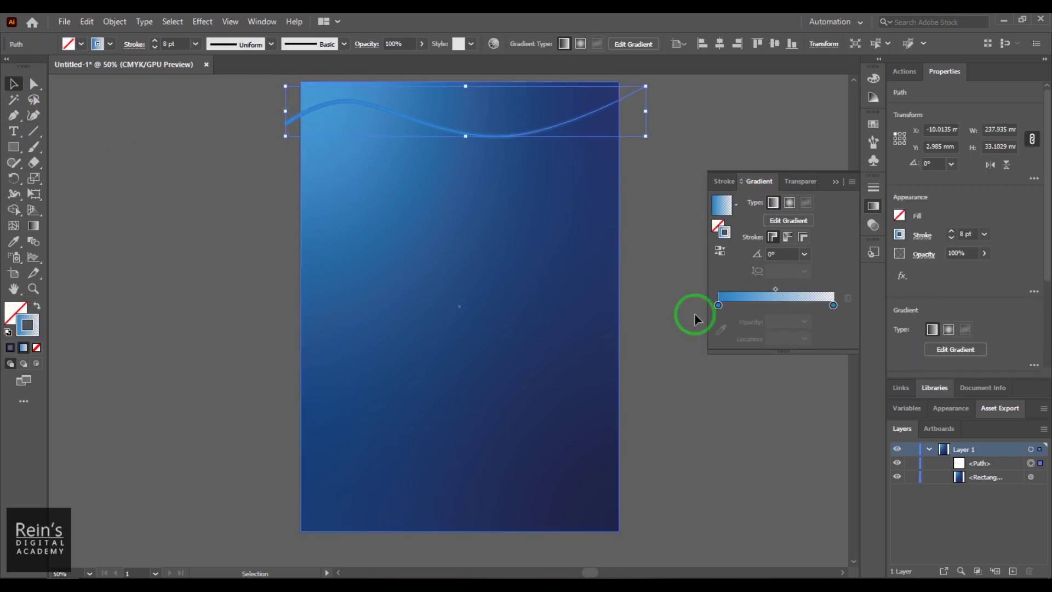
pyautogui.click(722, 234)
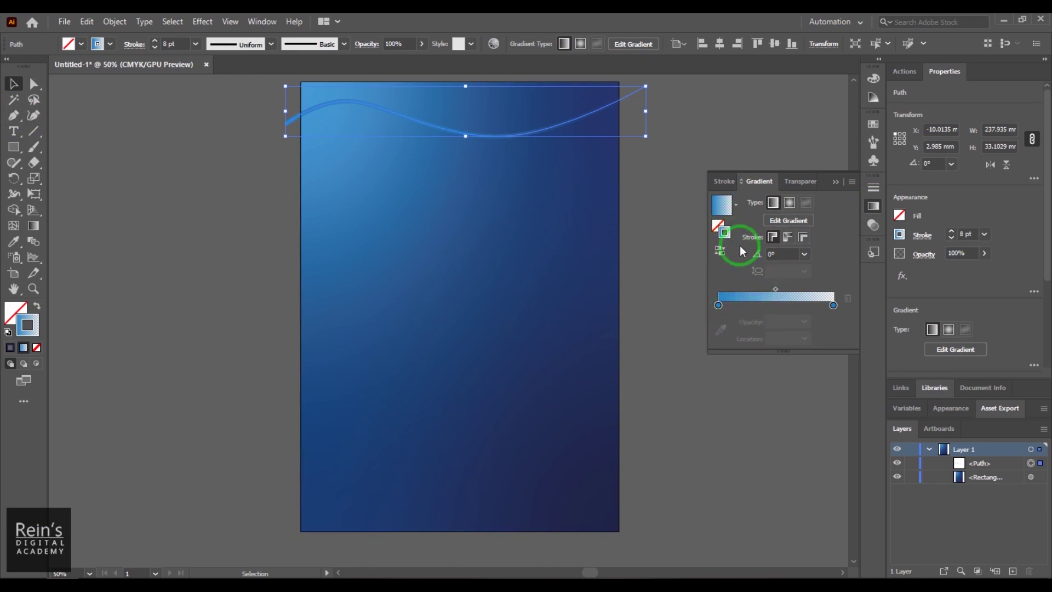
pyautogui.doubleClick(719, 305)
pyautogui.moveTo(763, 442); pyautogui.dragTo(764, 436)
# Set the stroke gradient's end stop to 100% opacity and a dark navy colour, and deselect the wavy path
pyautogui.click(833, 304)
pyautogui.click(833, 304)
pyautogui.click(805, 322)
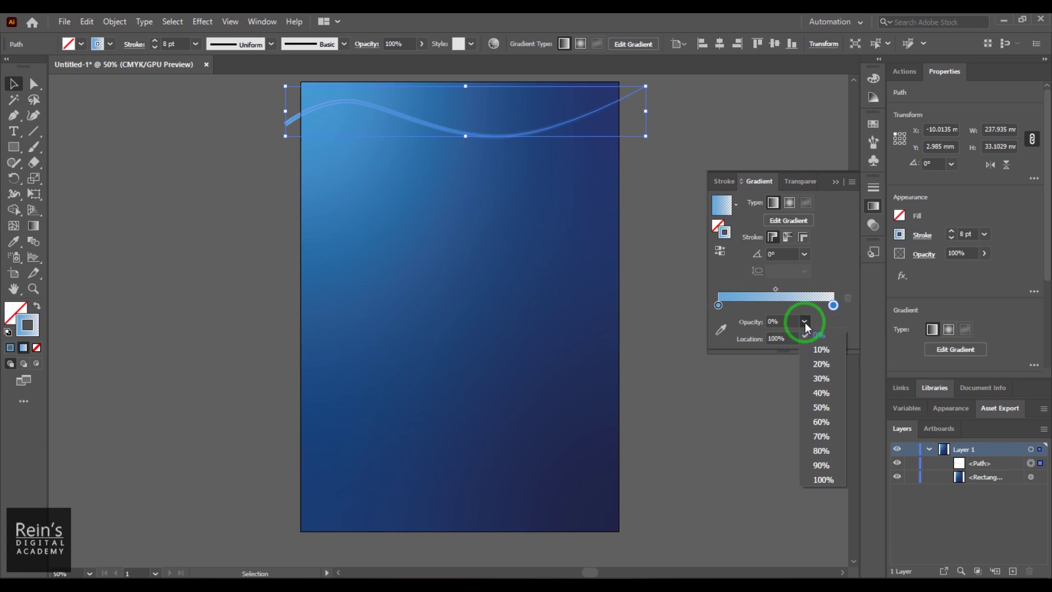
pyautogui.click(832, 478)
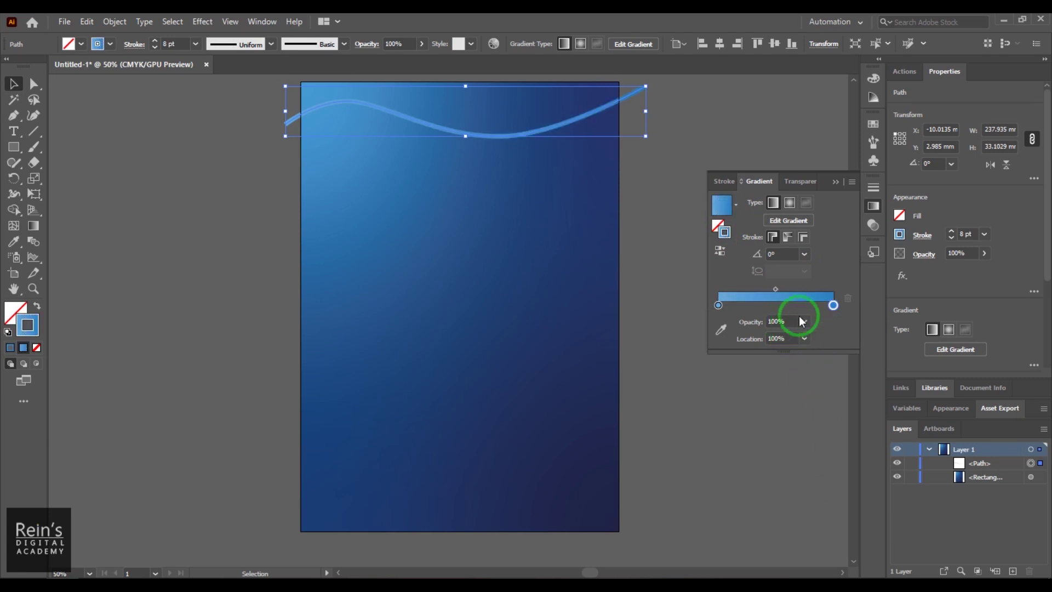
pyautogui.doubleClick(834, 305)
pyautogui.moveTo(769, 438); pyautogui.dragTo(774, 438)
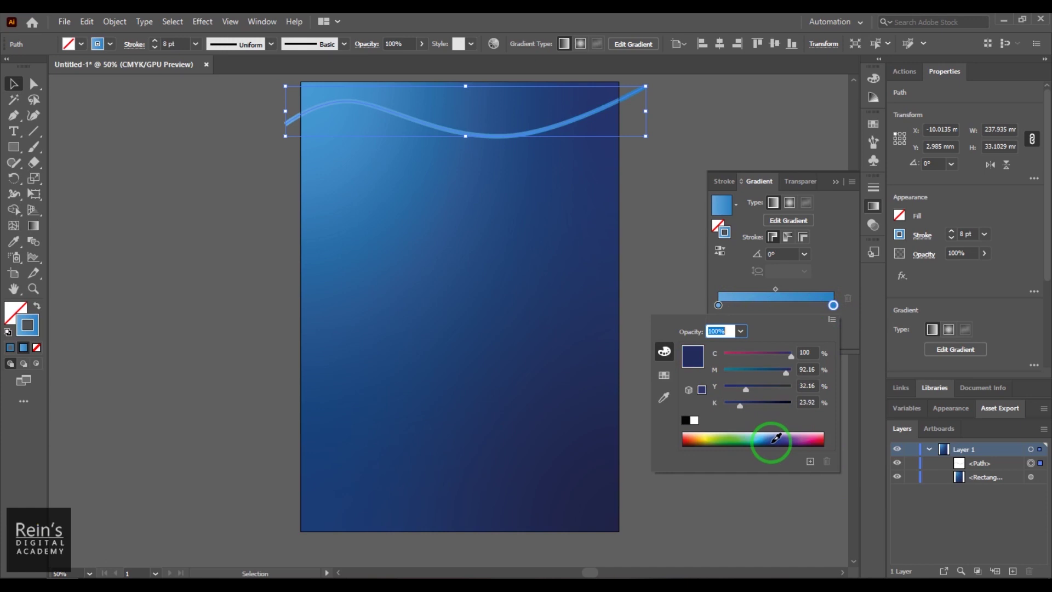
pyautogui.click(832, 261)
pyautogui.click(650, 240)
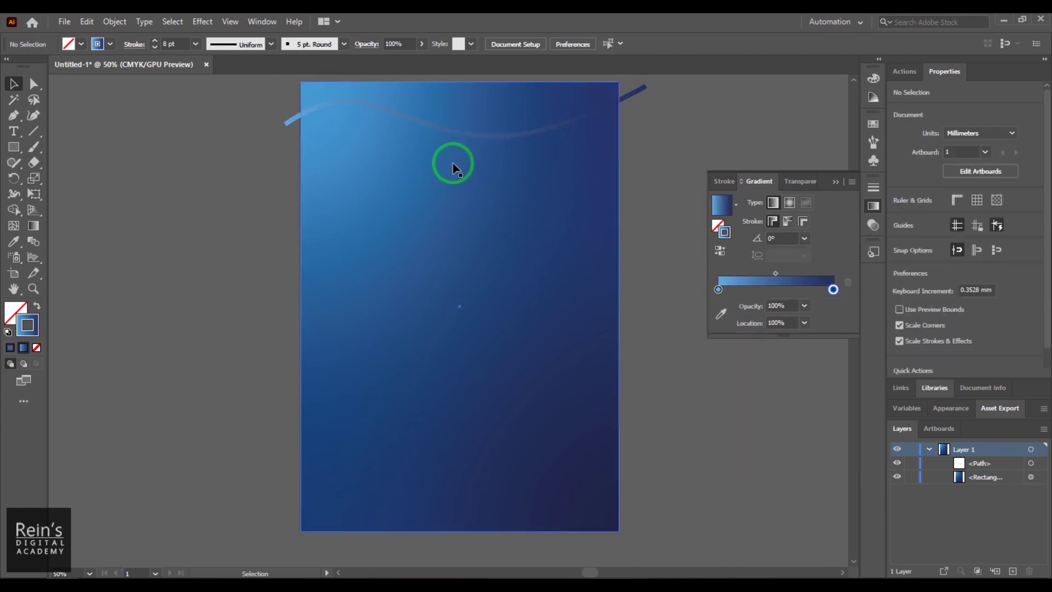
pyautogui.click(718, 290)
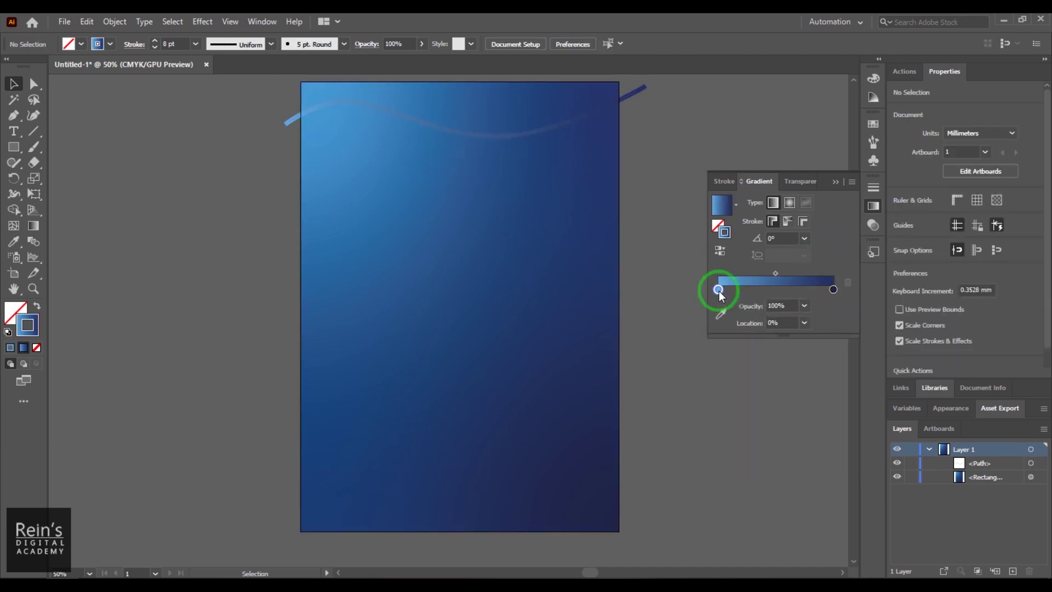
pyautogui.doubleClick(718, 290)
pyautogui.moveTo(762, 415); pyautogui.dragTo(755, 420)
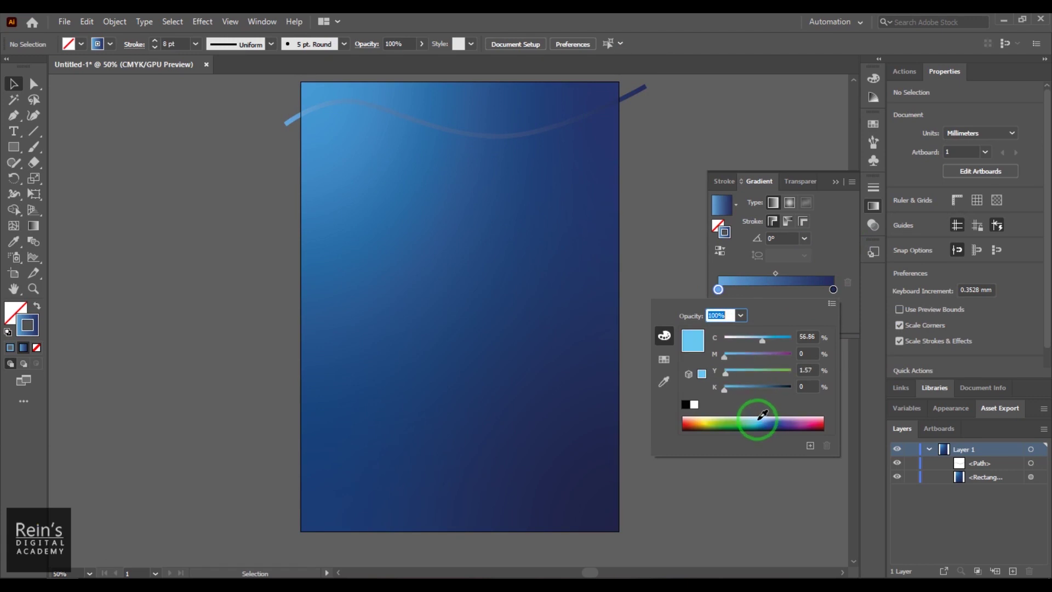
pyautogui.click(796, 126)
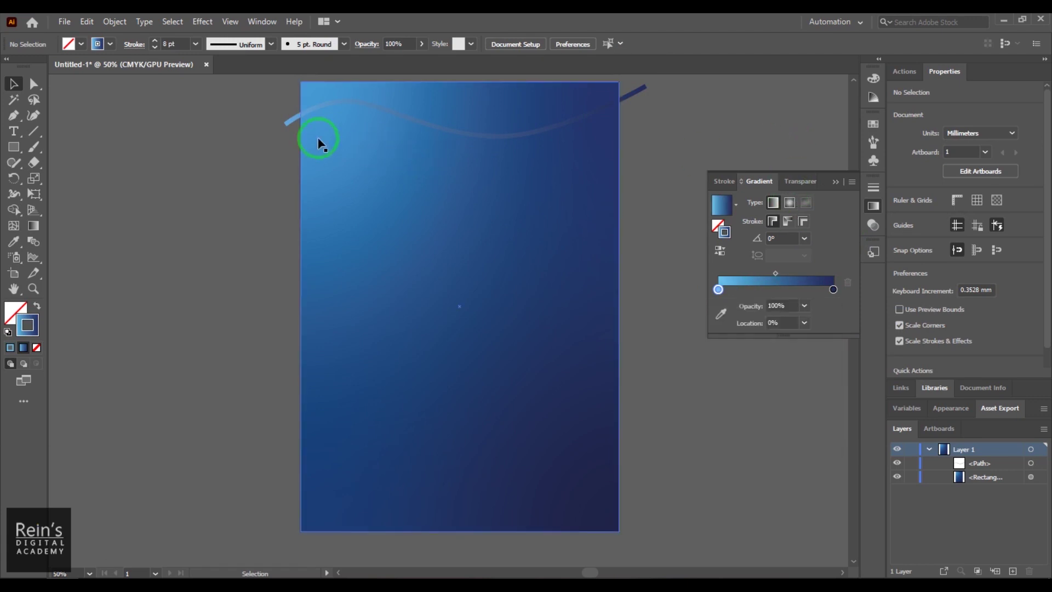
# Select the wavy path and recolour its stroke gradient's starting stop bright sky blue
pyautogui.click(285, 125)
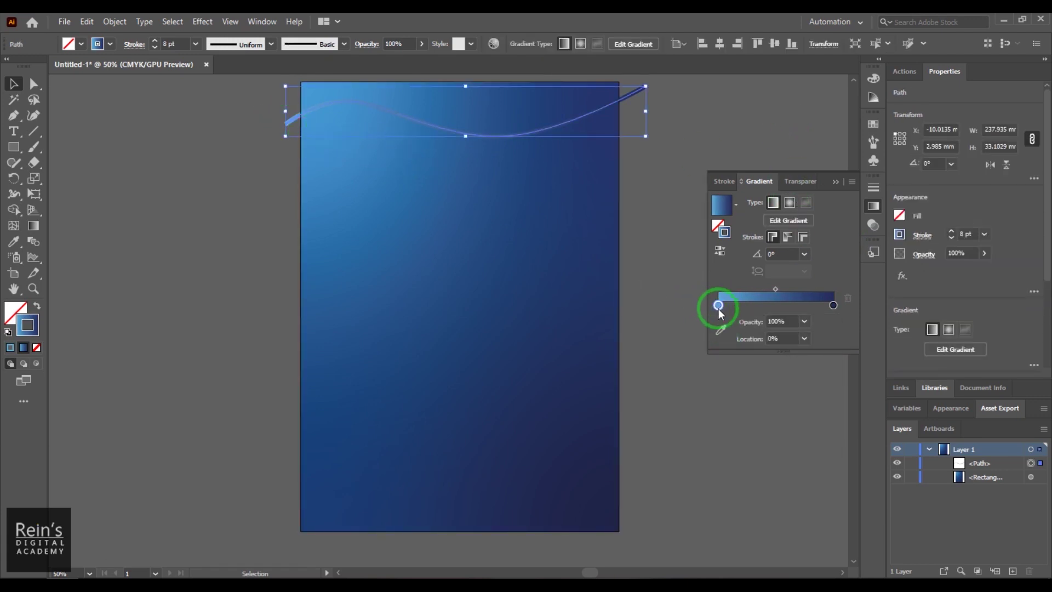
pyautogui.doubleClick(718, 305)
pyautogui.moveTo(760, 429); pyautogui.dragTo(760, 384)
pyautogui.click(720, 127)
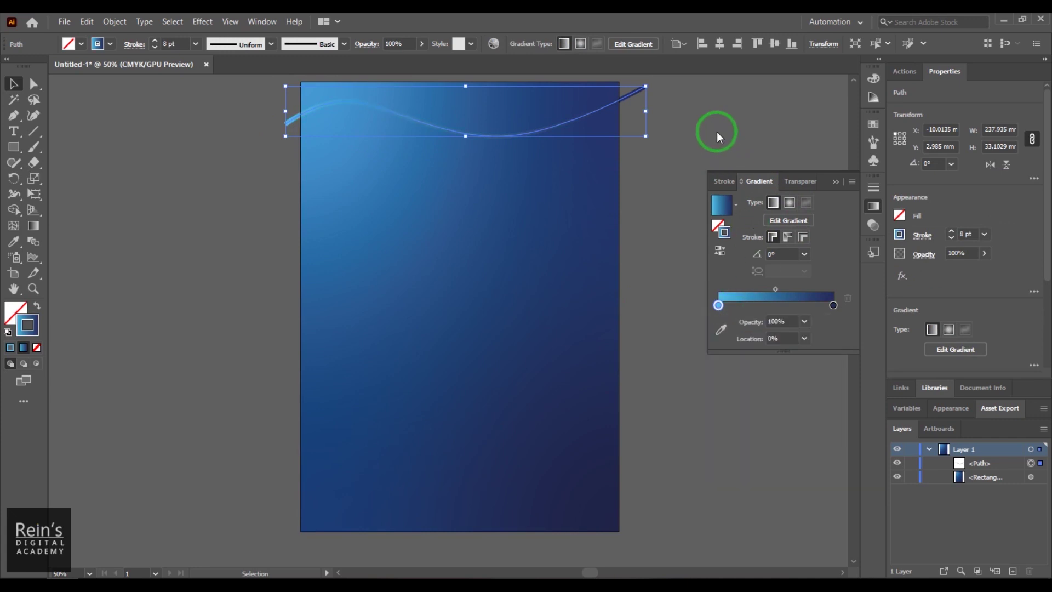
# Move the wavy path up across the artboard's upper edge and place a copy of it across the lower edge
pyautogui.moveTo(510, 136); pyautogui.dragTo(488, 542)
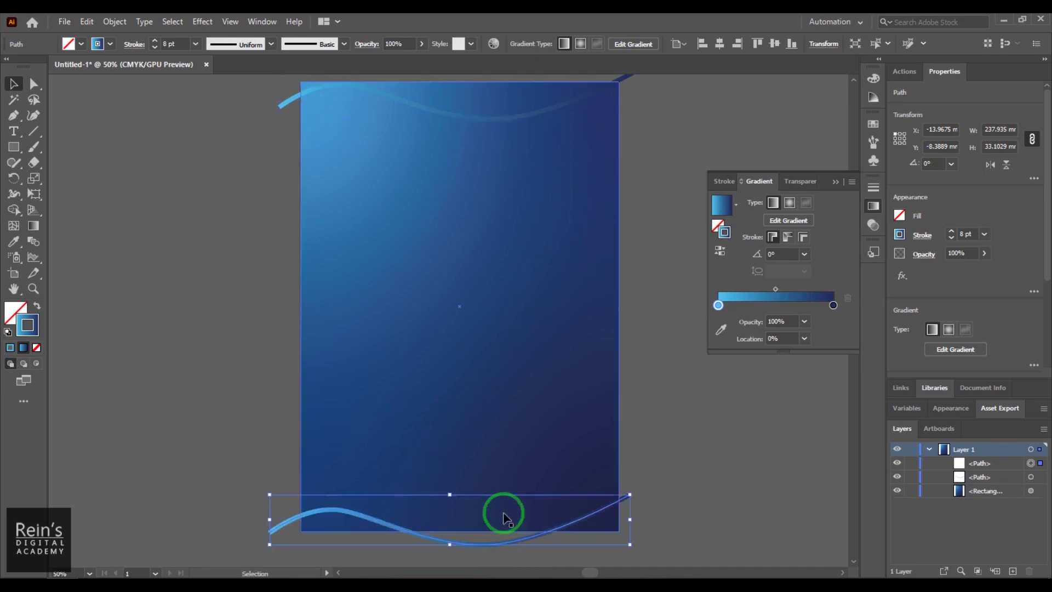
pyautogui.click(624, 78)
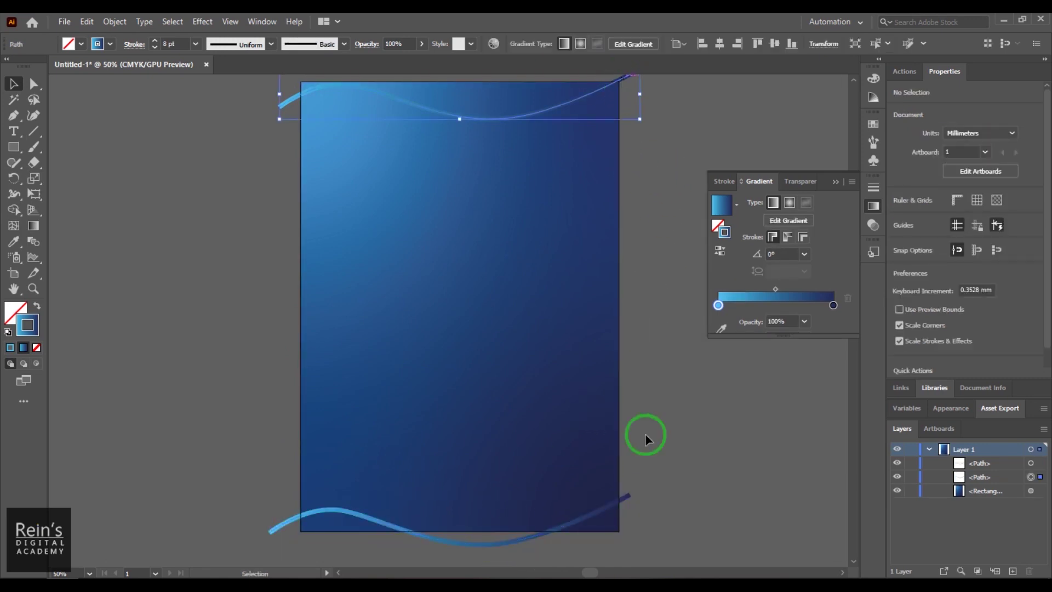
pyautogui.keyDown('shift'); pyautogui.click(627, 500); pyautogui.keyUp('shift')
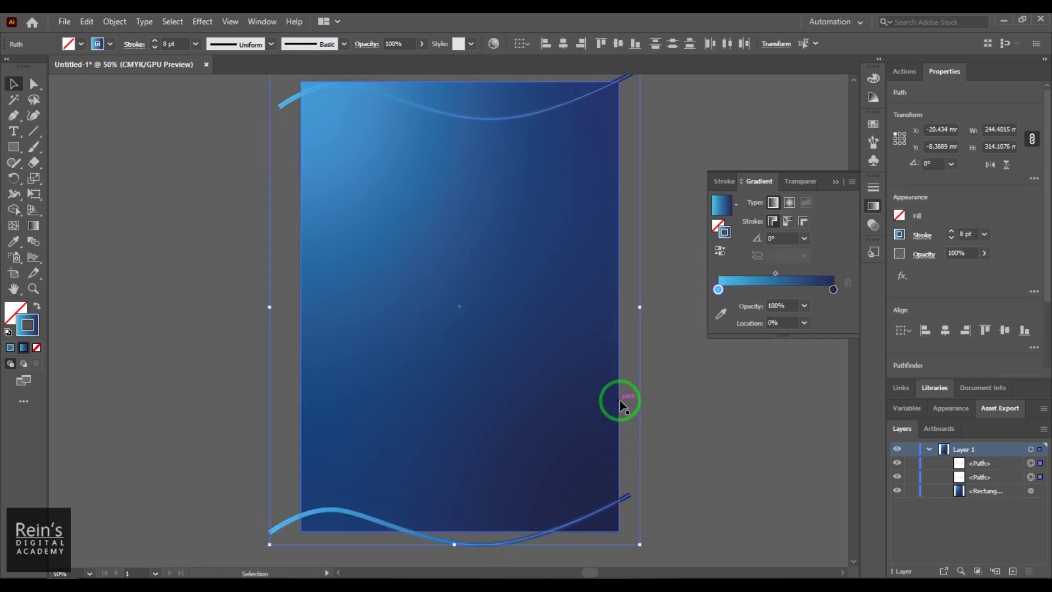
pyautogui.click(75, 296)
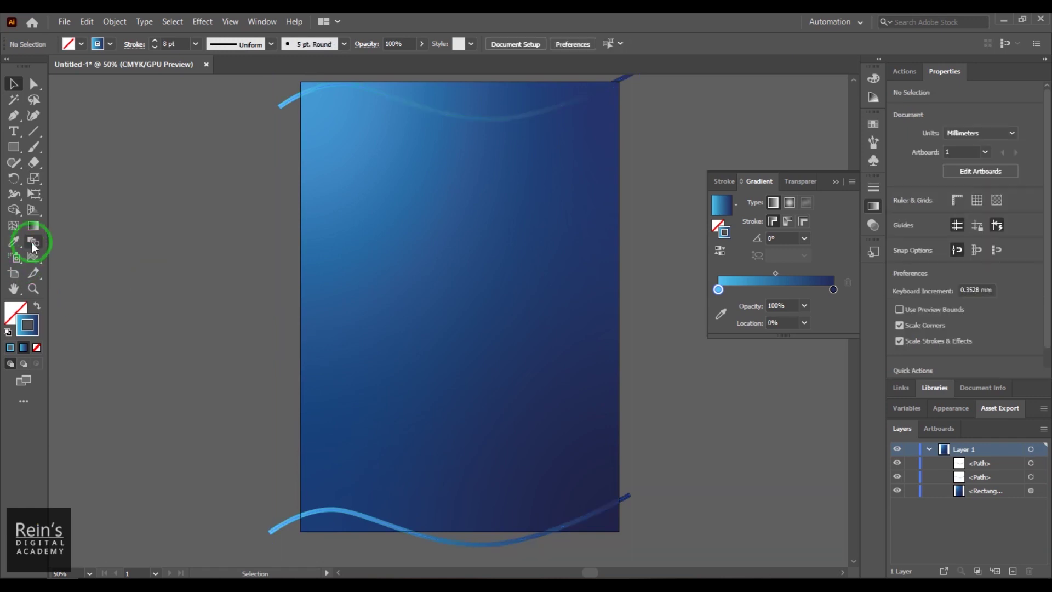
# Lock the background gradient rectangle so that only the two wavy lines can be selected
pyautogui.click(33, 242)
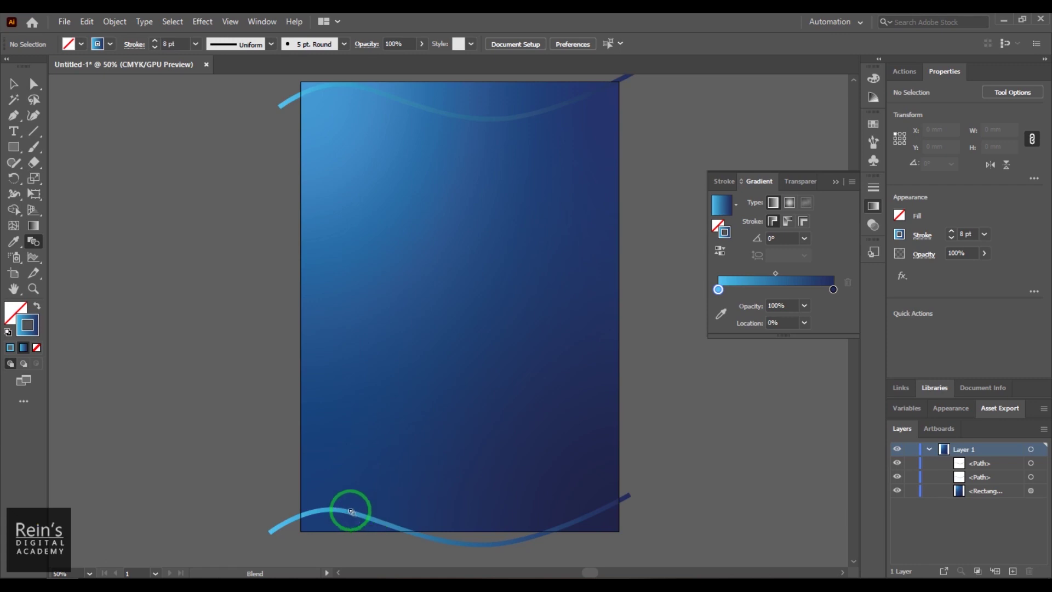
pyautogui.click(14, 84)
pyautogui.click(357, 240)
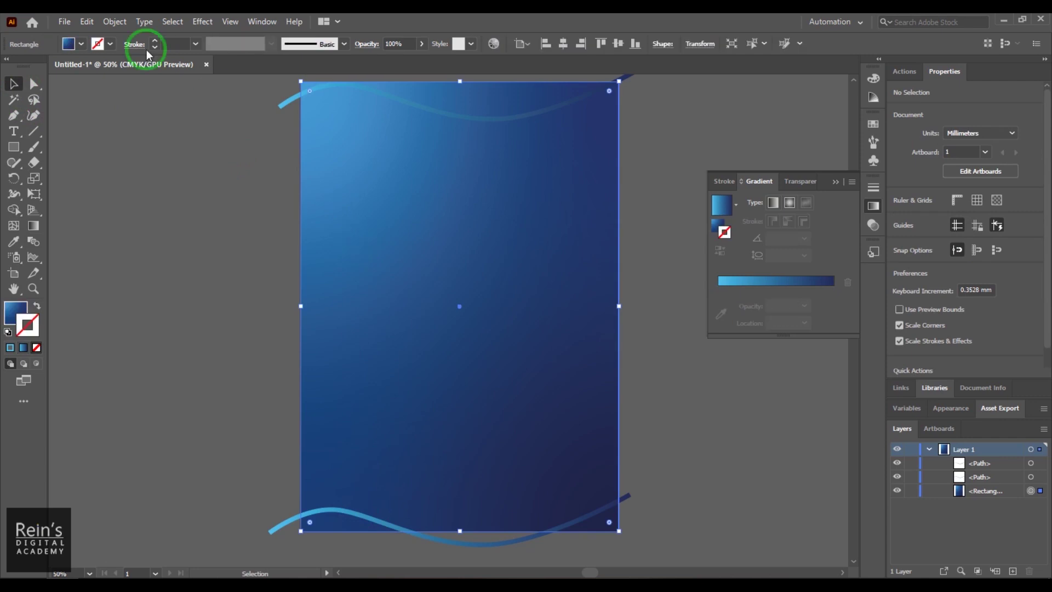
pyautogui.click(114, 22)
pyautogui.click(228, 22)
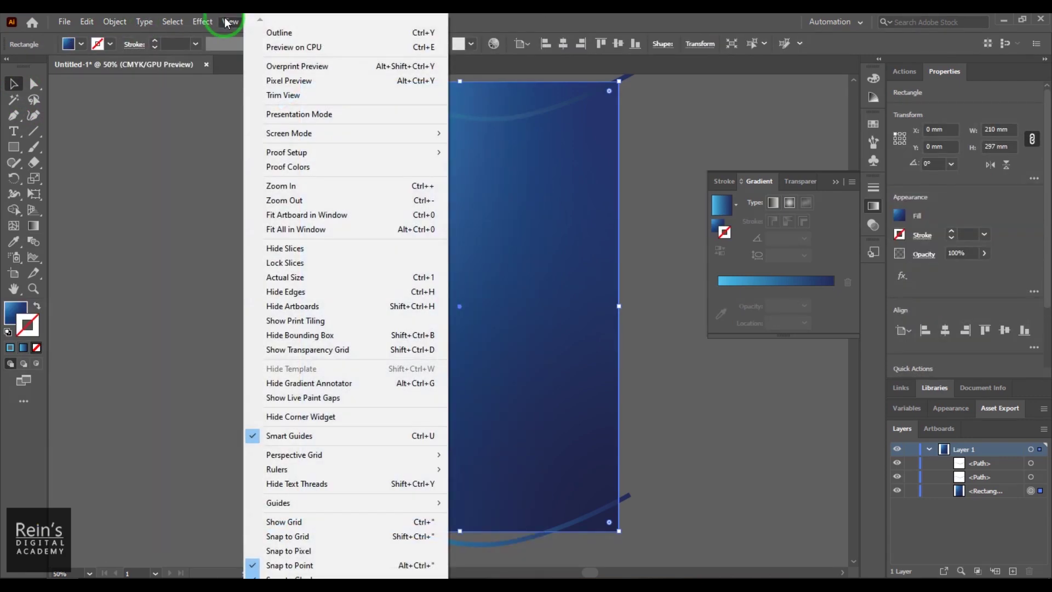
pyautogui.click(112, 22)
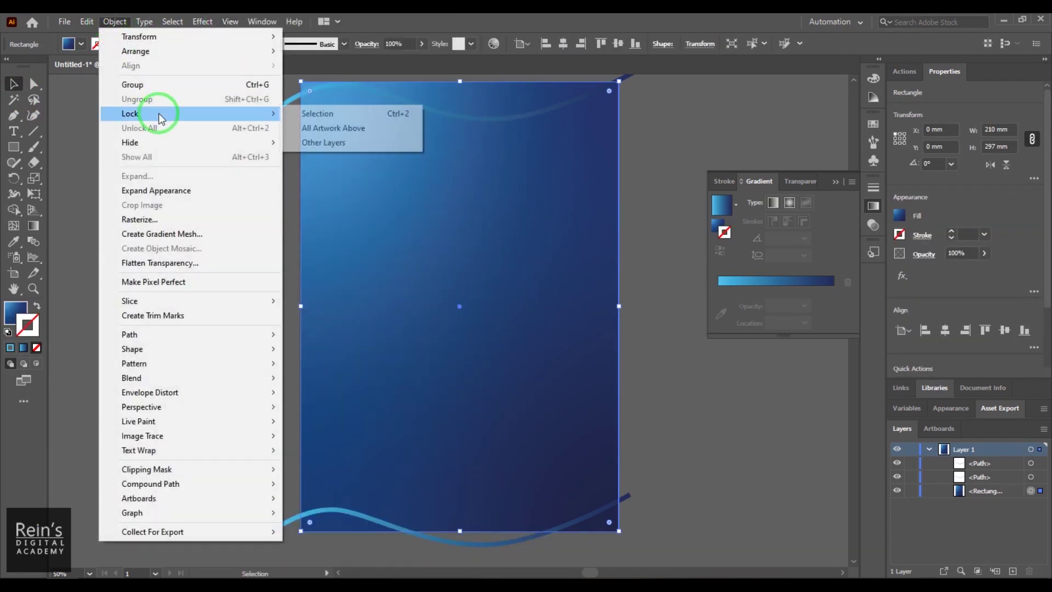
pyautogui.moveTo(231, 121)
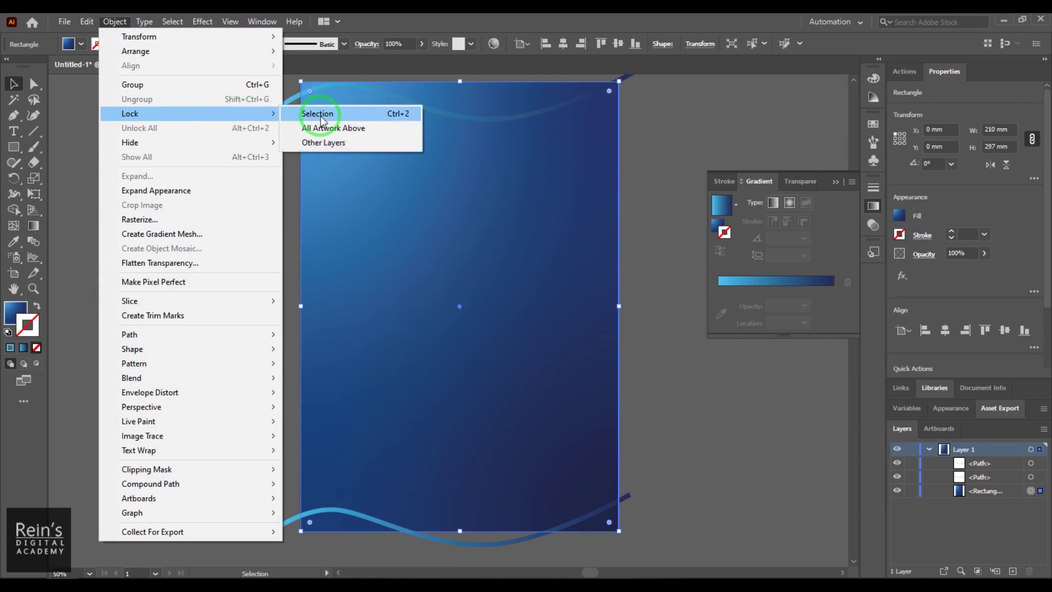
pyautogui.click(321, 113)
pyautogui.moveTo(255, 98); pyautogui.dragTo(283, 148)
pyautogui.moveTo(296, 549); pyautogui.dragTo(272, 531)
pyautogui.click(170, 158)
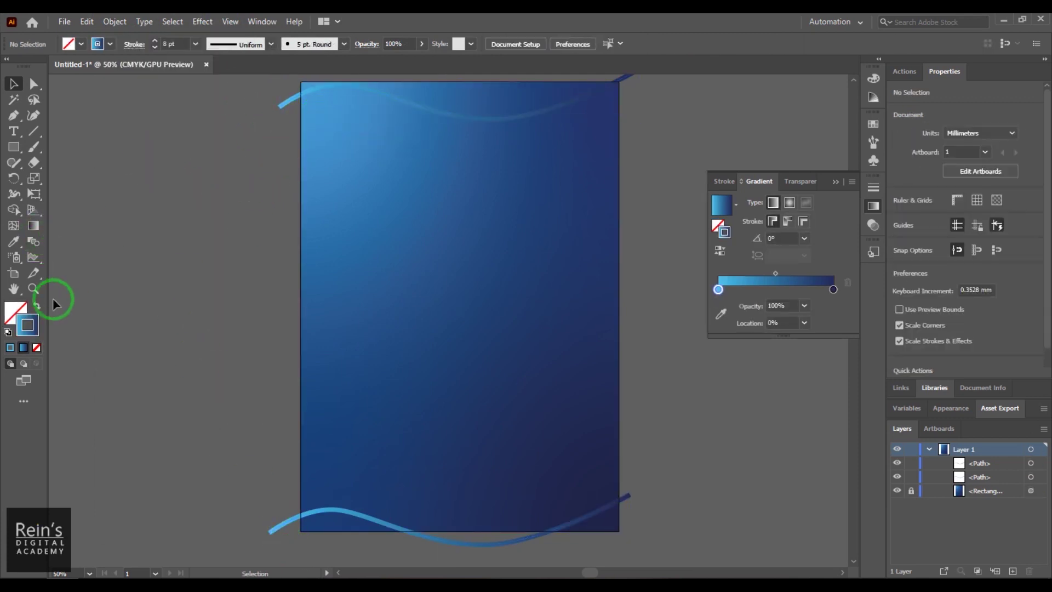
# Blend the lower wavy line with the upper one using the Blend tool, starting from their light-blue ends
pyautogui.click(36, 242)
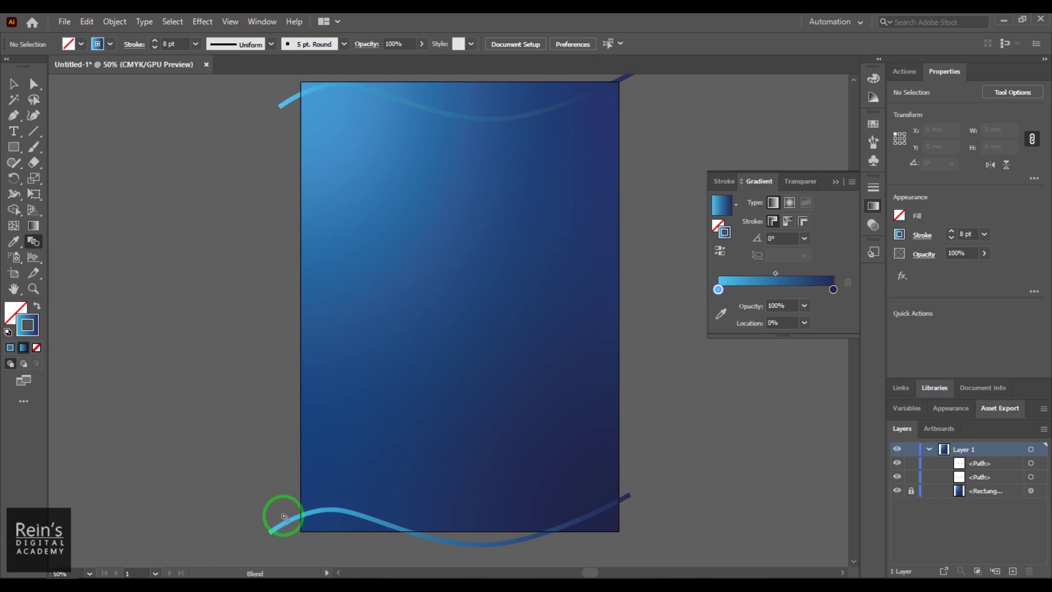
pyautogui.click(284, 526)
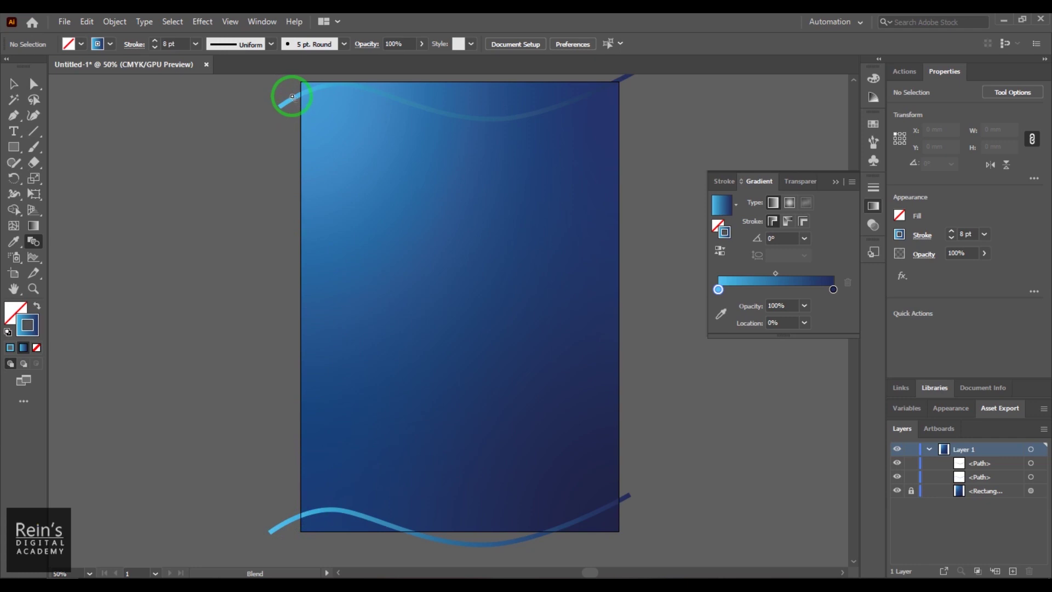
pyautogui.click(296, 97)
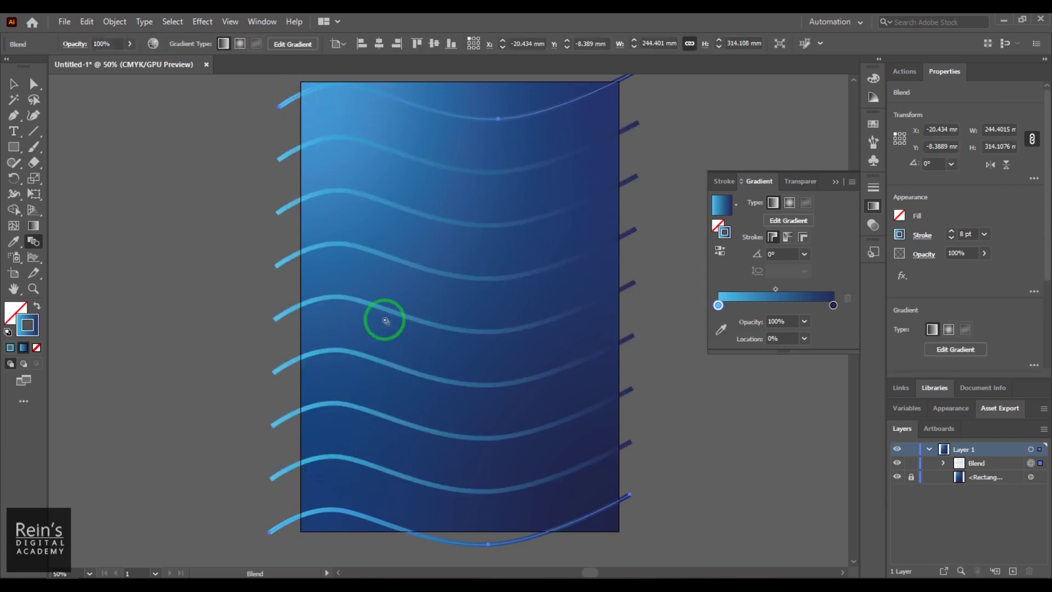
# Set the blend's spacing to a specified distance of 7 mm
pyautogui.doubleClick(40, 245)
pyautogui.click(756, 129)
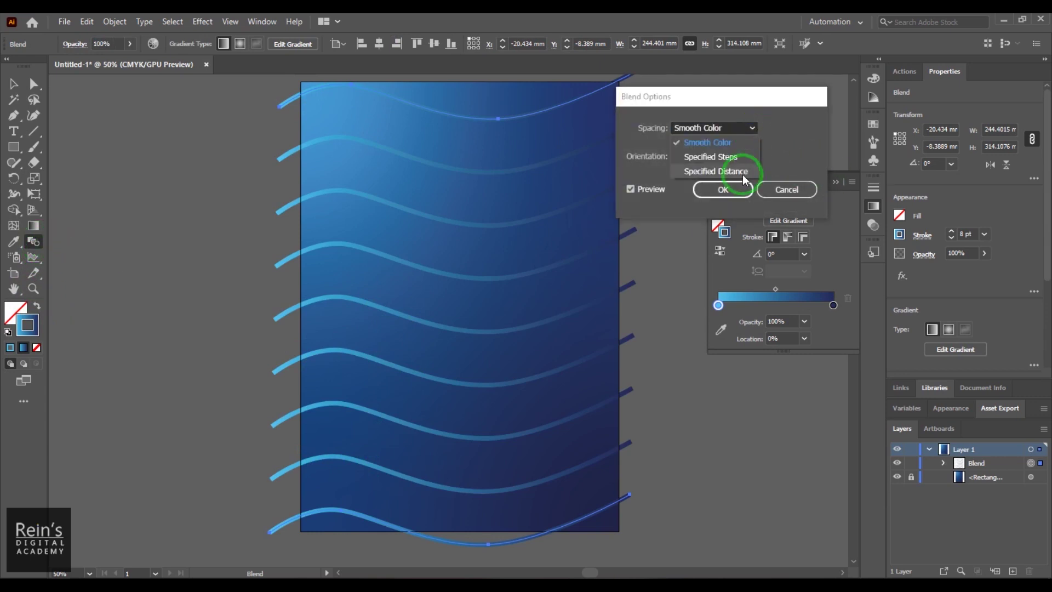
pyautogui.click(747, 172)
pyautogui.write('7')
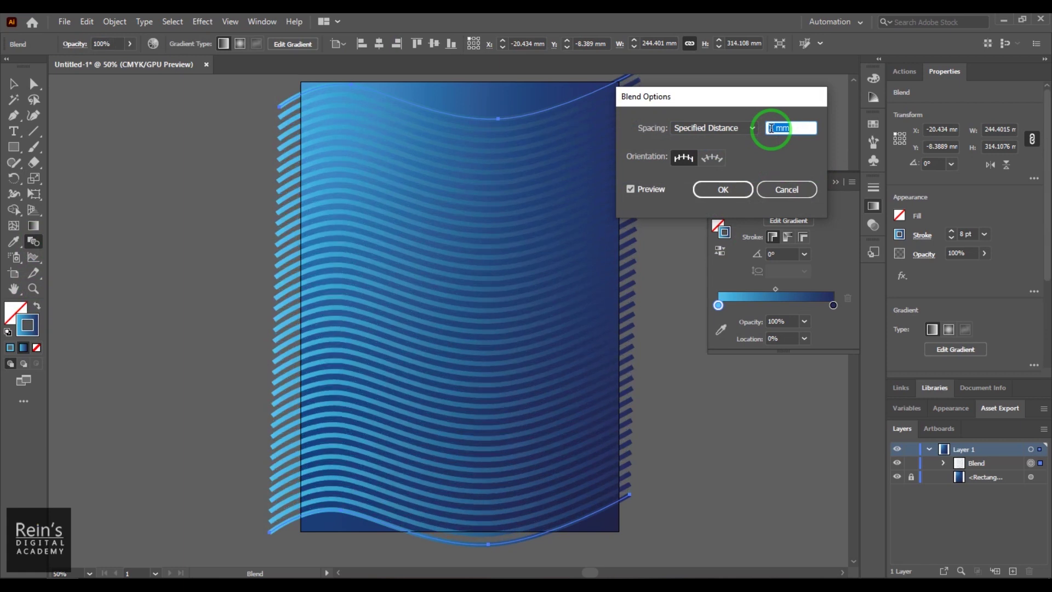
pyautogui.click(707, 192)
# Shift the blend's upper wavy line up about 11 mm and steepen its curve by pulling the middle anchor's handle down and outward
pyautogui.click(34, 88)
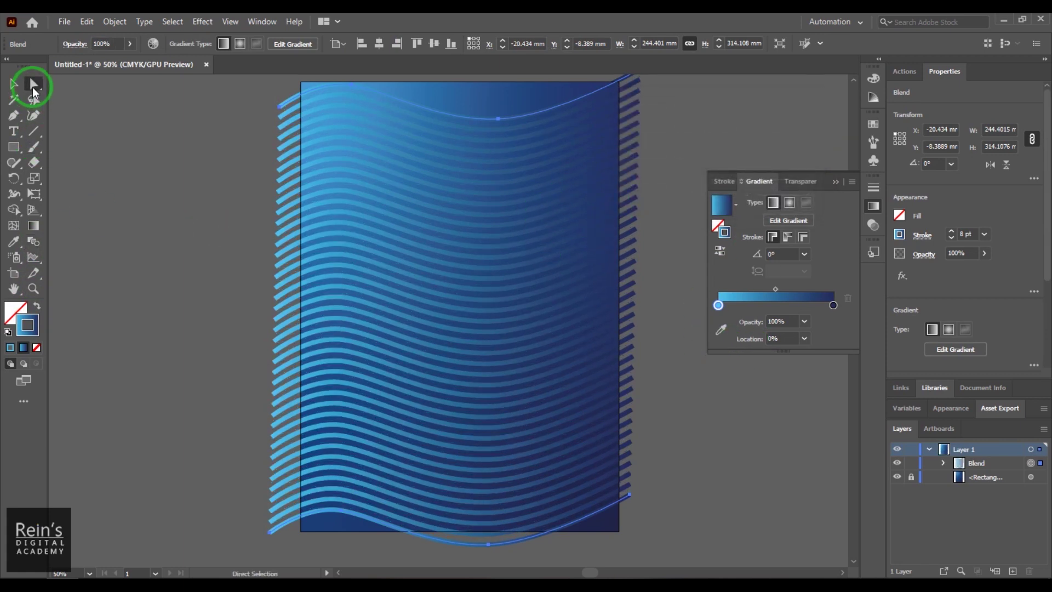
pyautogui.click(498, 118)
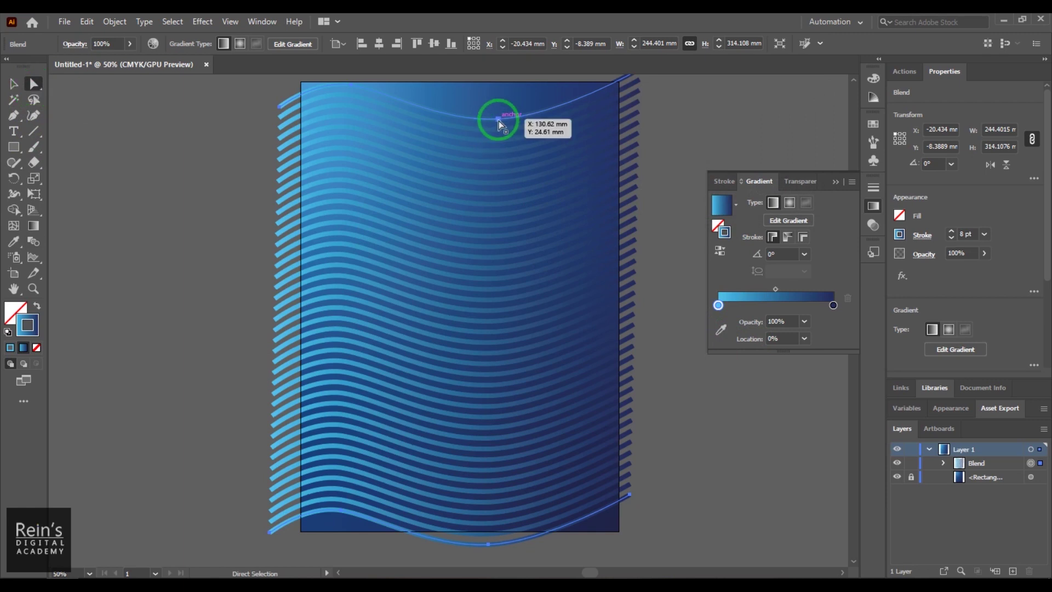
pyautogui.moveTo(498, 120); pyautogui.dragTo(498, 102)
pyautogui.scroll(3, 510, 175)
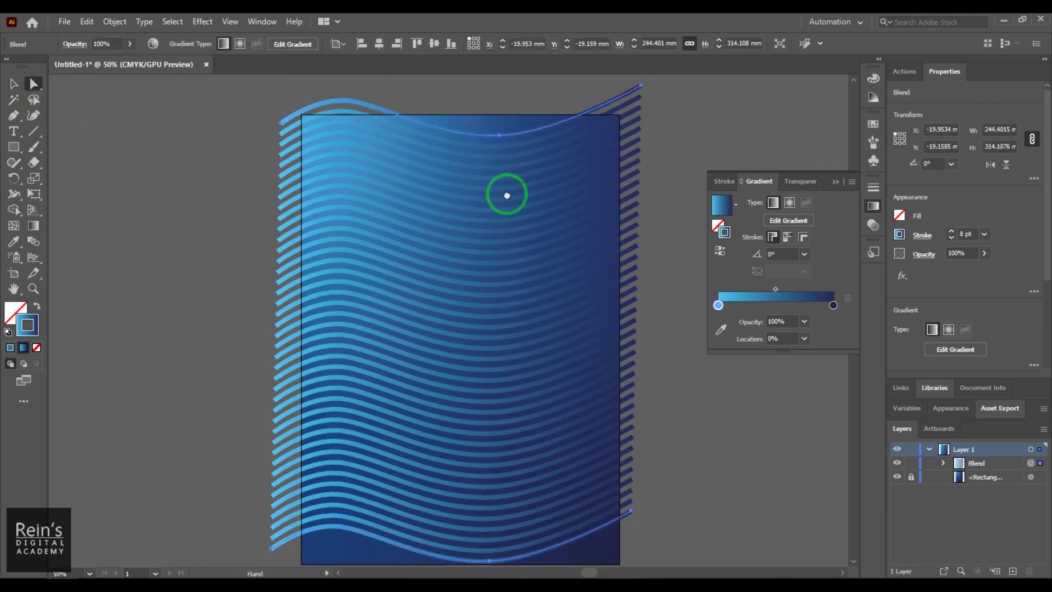
pyautogui.moveTo(495, 197); pyautogui.dragTo(582, 308)
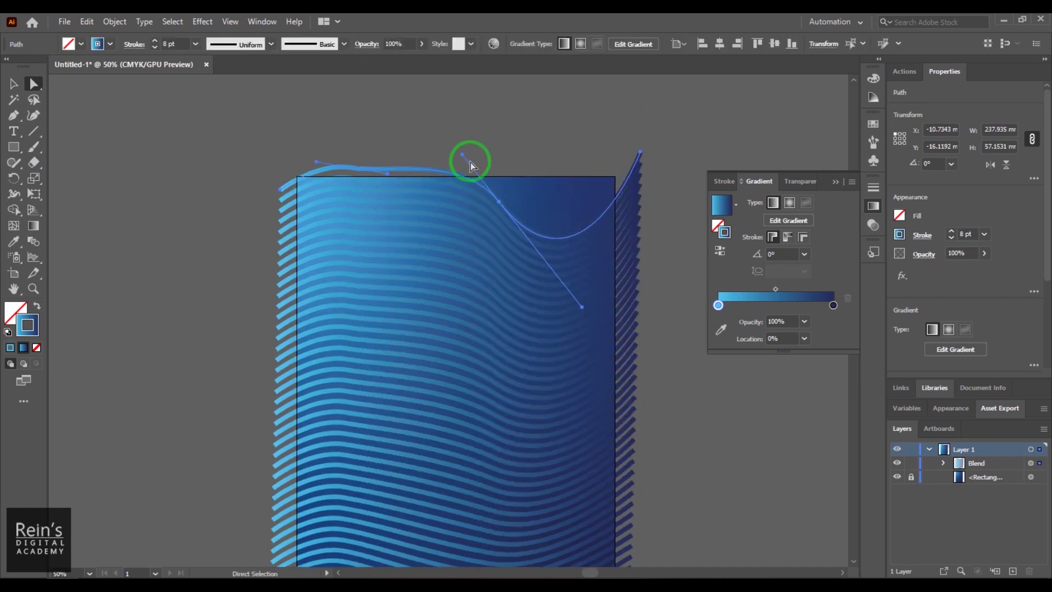
# Raise the anchor at the upper line's first crest about 14 mm higher above the artboard
pyautogui.click(385, 174)
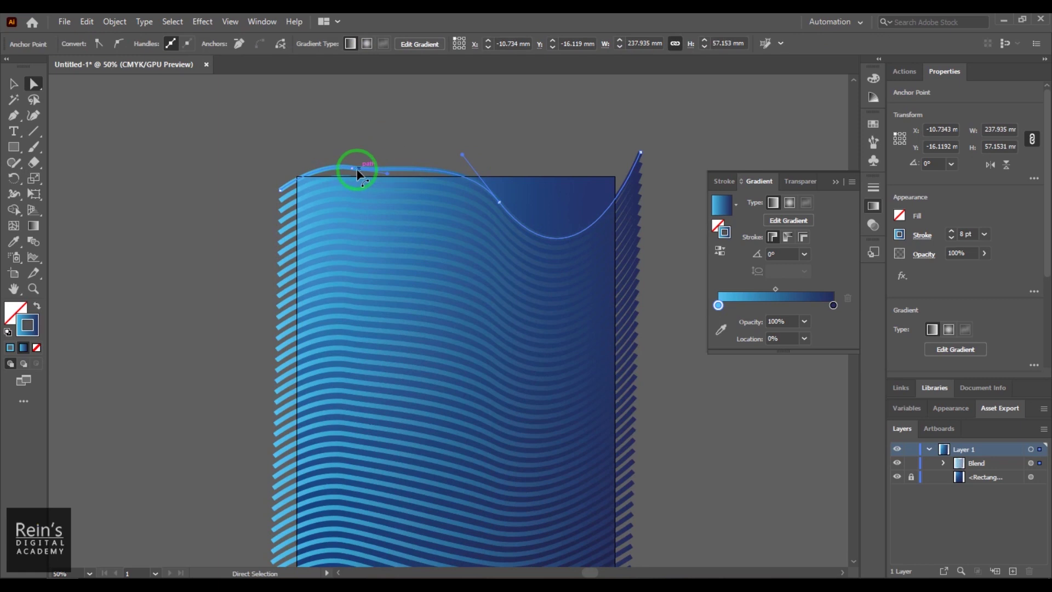
pyautogui.moveTo(350, 169); pyautogui.dragTo(392, 181)
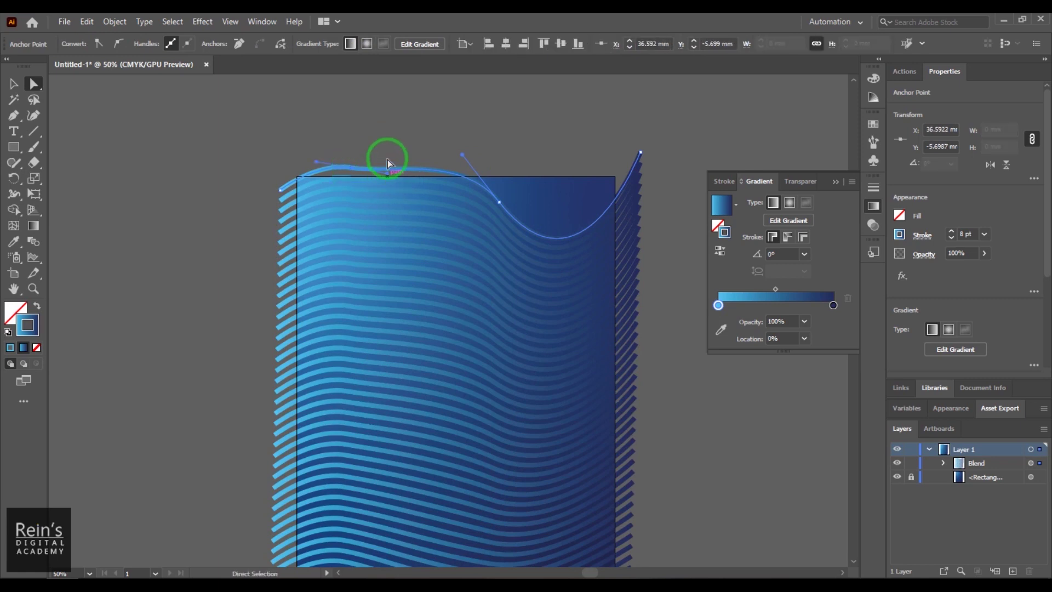
pyautogui.click(387, 159)
pyautogui.click(346, 169)
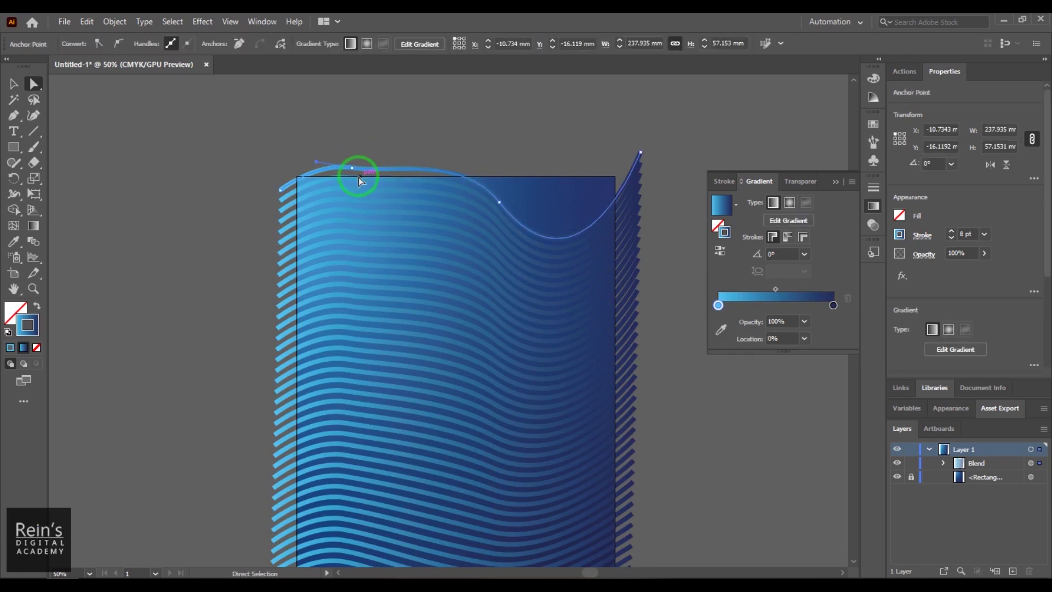
pyautogui.moveTo(354, 175); pyautogui.dragTo(347, 149)
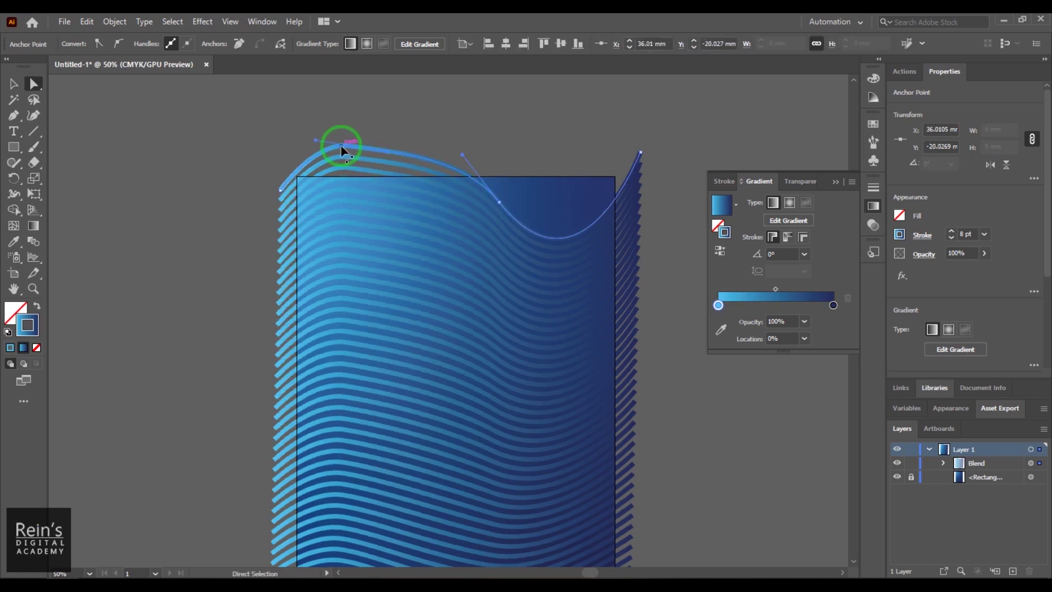
pyautogui.click(310, 155)
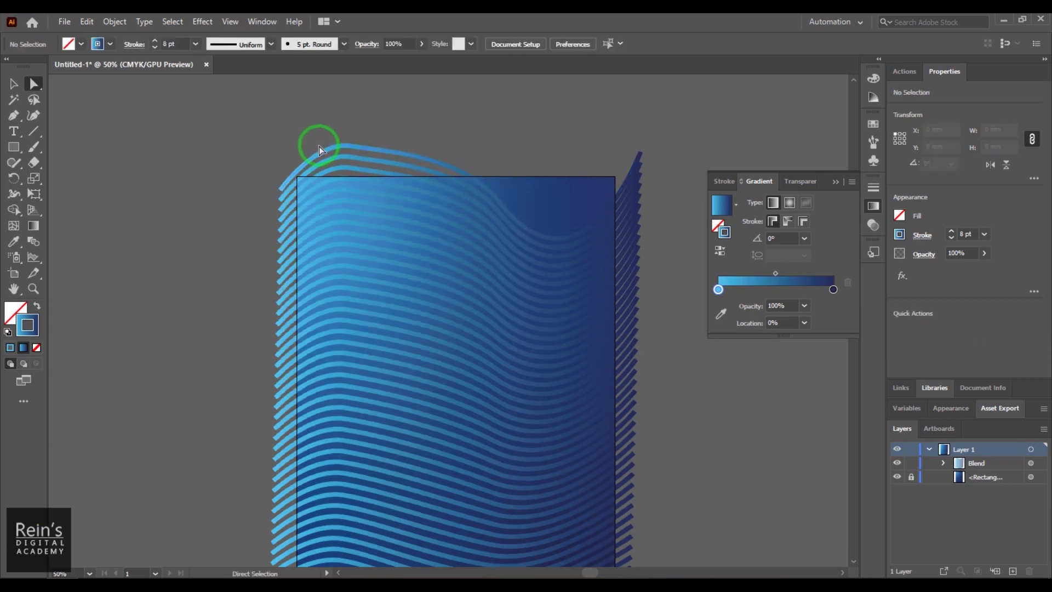
# Adjust the crest's curve handle slightly and raise the upper line's middle anchor above the artboard's upper edge
pyautogui.click(353, 149)
pyautogui.moveTo(318, 143); pyautogui.dragTo(313, 141)
pyautogui.click(357, 190)
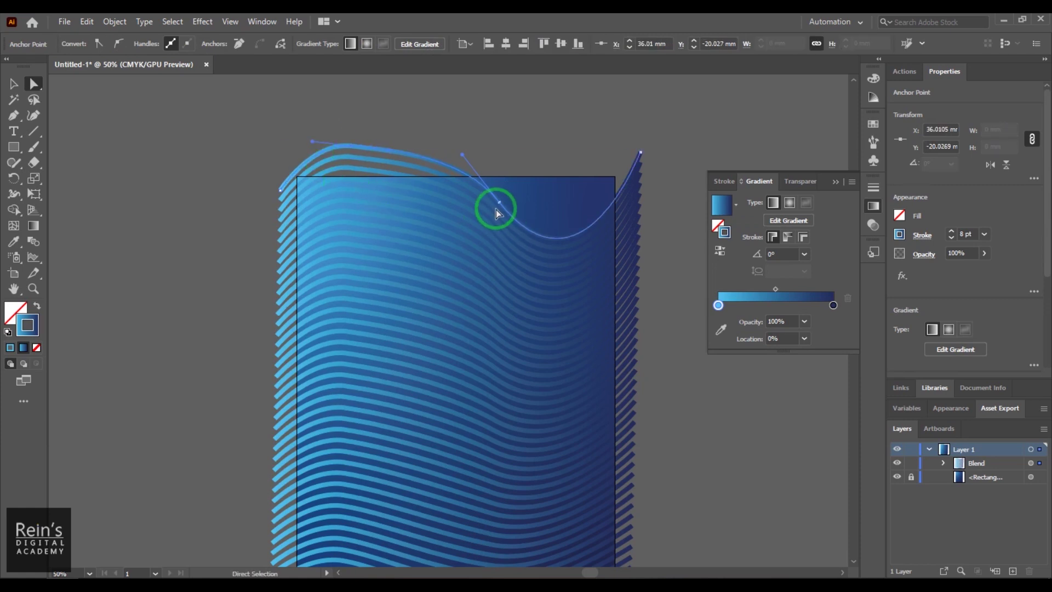
pyautogui.moveTo(499, 205); pyautogui.dragTo(502, 135)
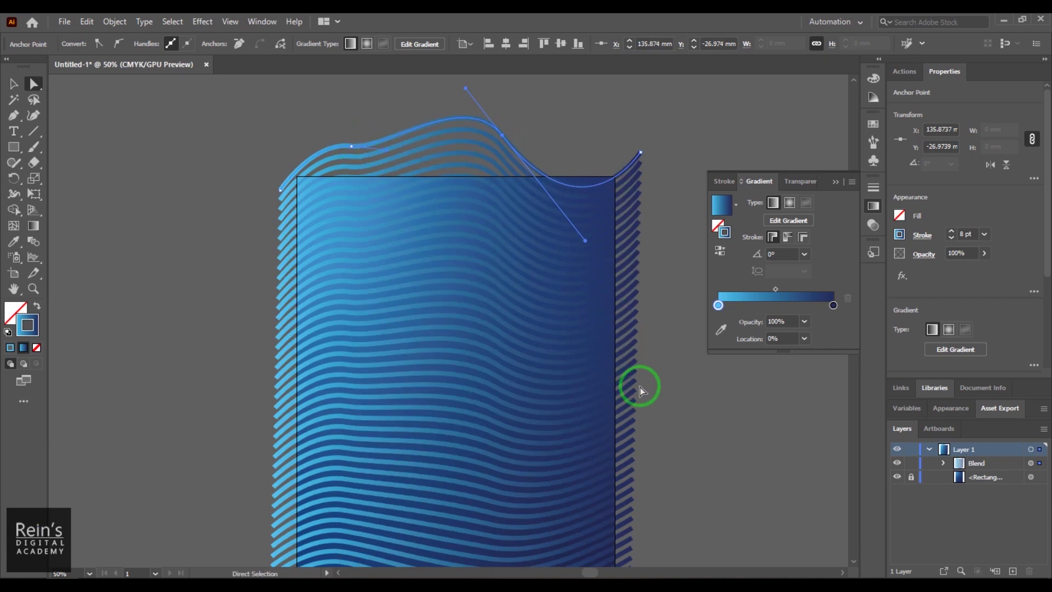
# Reshape the blend's lower line by pulling its crest anchor and dark end below the artboard and nudging its middle anchor
pyautogui.scroll(-5, 532, 362)
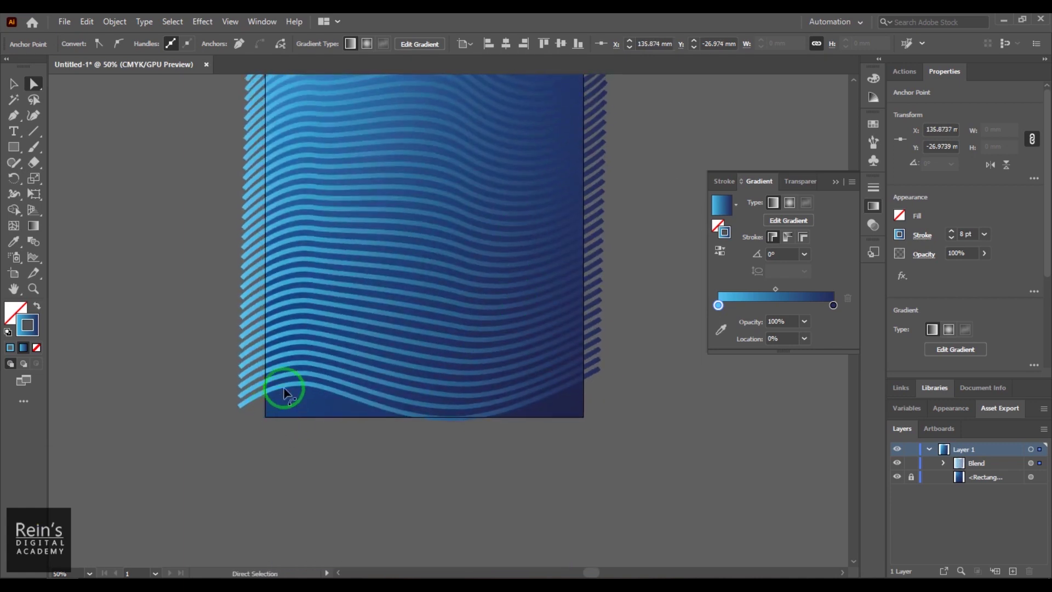
pyautogui.moveTo(308, 383); pyautogui.dragTo(307, 452)
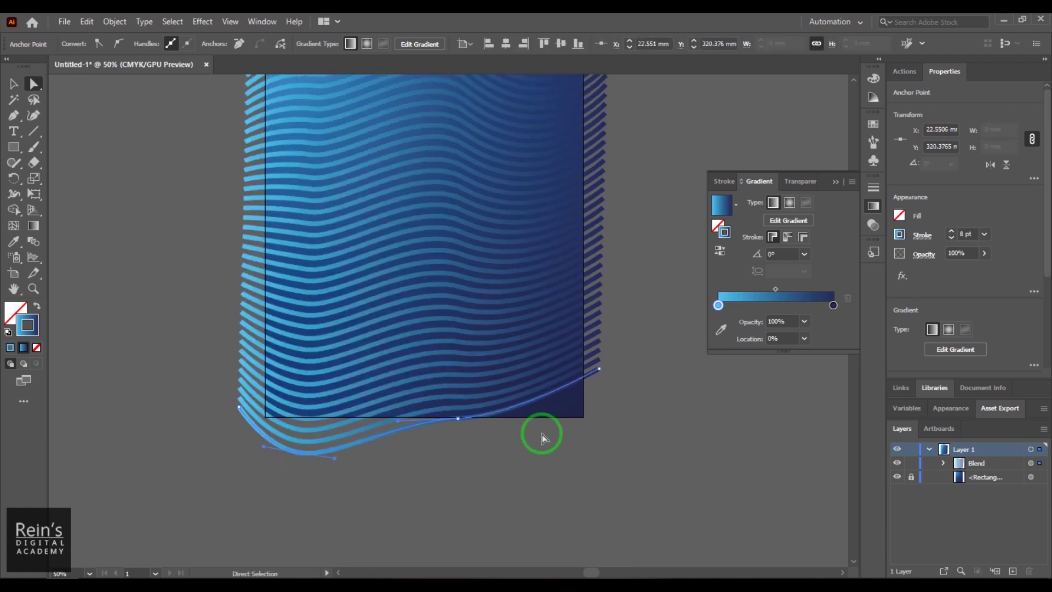
pyautogui.click(610, 488)
pyautogui.click(601, 373)
pyautogui.moveTo(603, 375); pyautogui.dragTo(611, 468)
pyautogui.moveTo(461, 418)
pyautogui.mouseDown()
pyautogui.moveTo(488, 430)
pyautogui.moveTo(467, 399)
pyautogui.moveTo(471, 425)
pyautogui.mouseUp()
pyautogui.moveTo(469, 230); pyautogui.dragTo(515, 248)
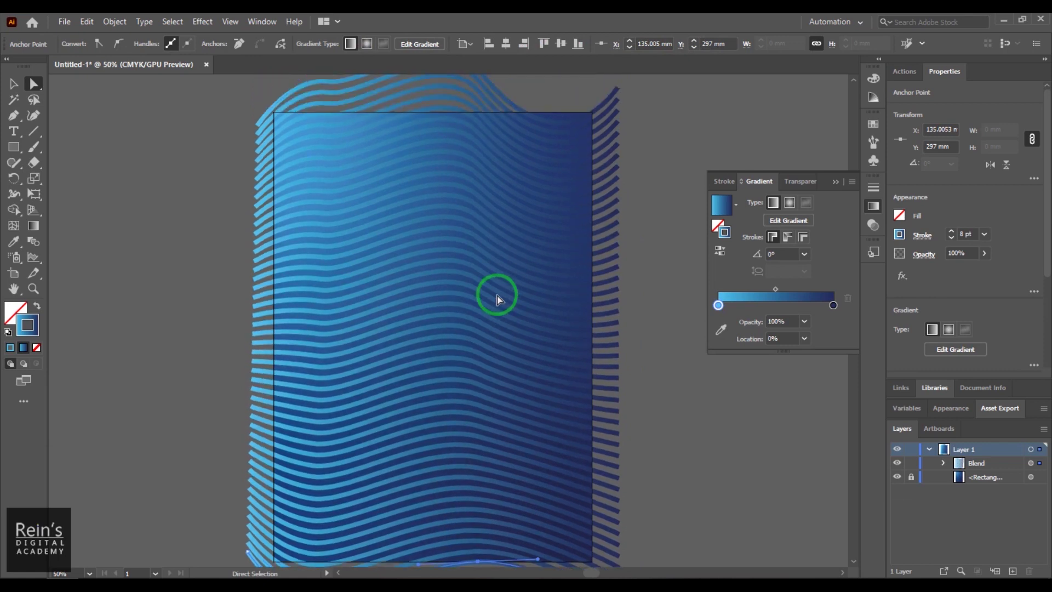
# Deselect the lower line's anchor and select the whole wavy-line blend as one object
pyautogui.click(18, 87)
pyautogui.click(721, 451)
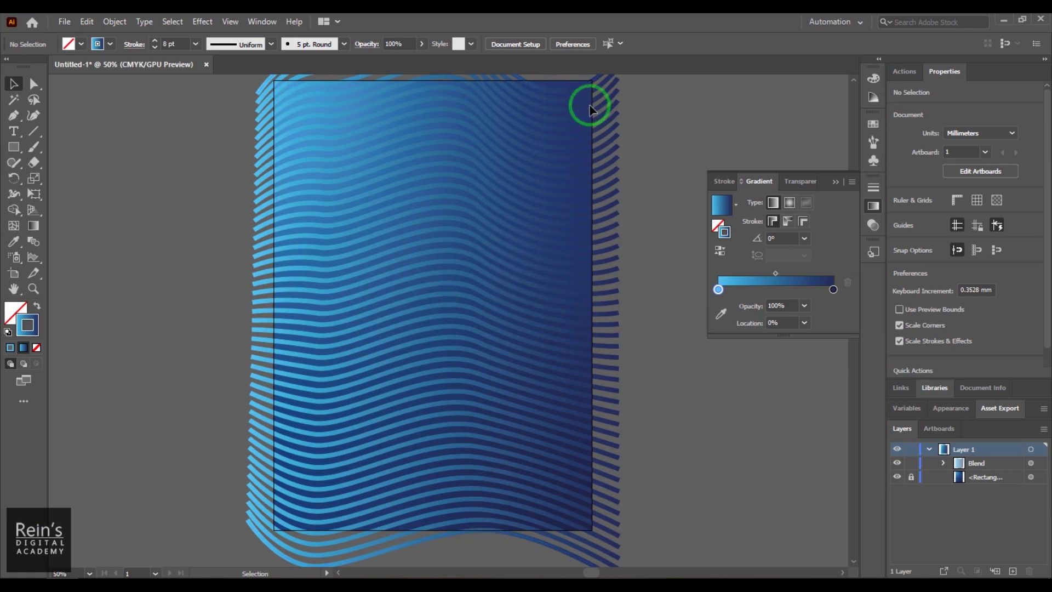
pyautogui.click(577, 86)
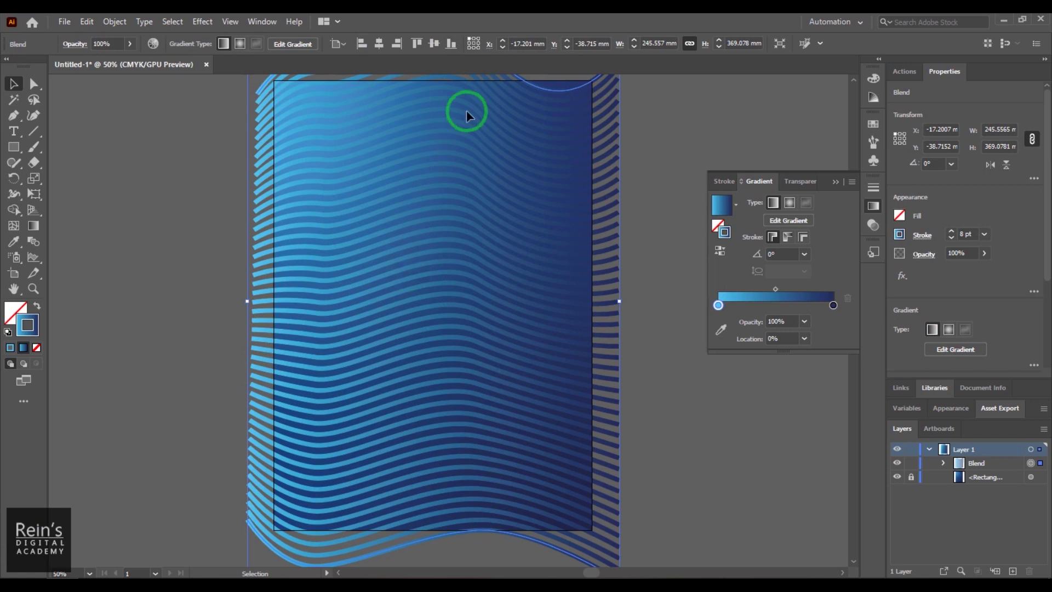